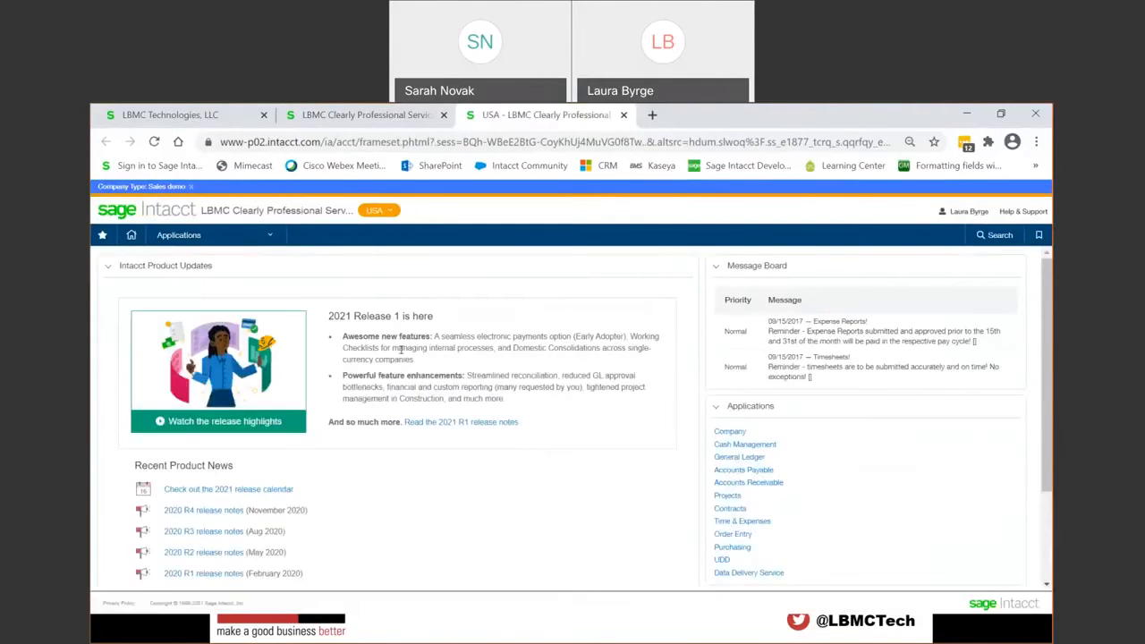
Step: Open the report library from the list of interactive custom reports
left_click(197, 234)
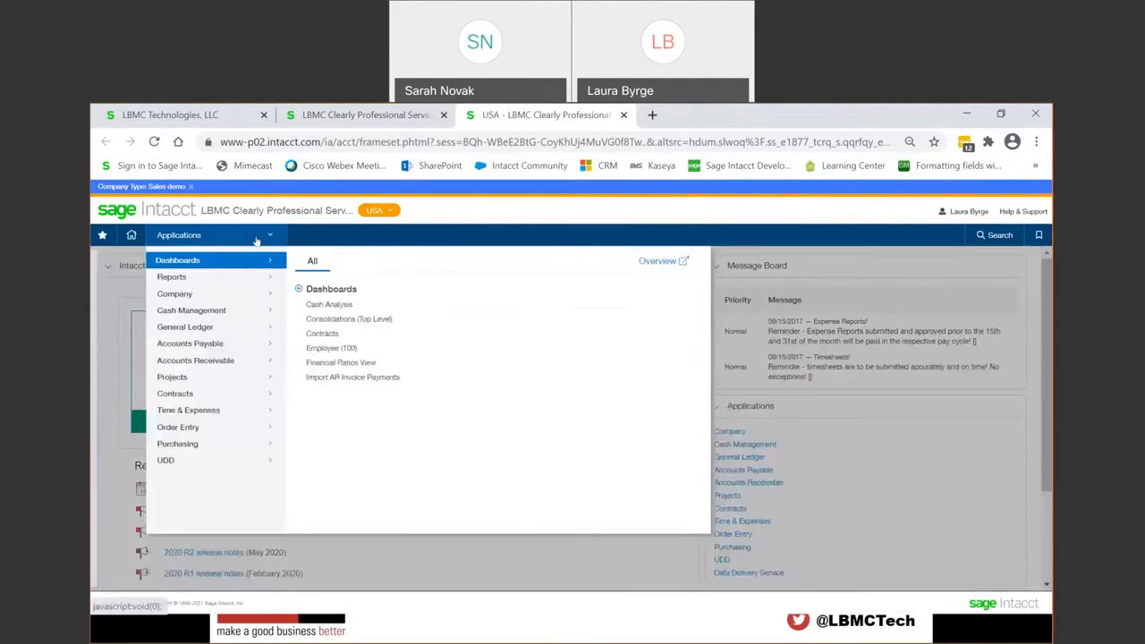
mouse_move(211, 280)
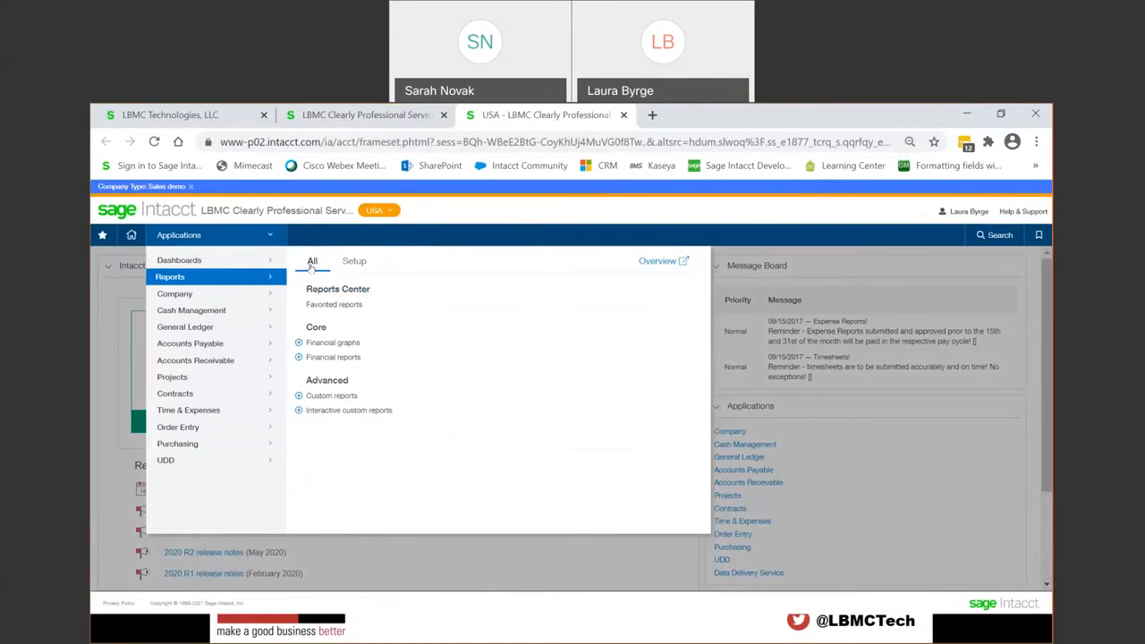
left_click(331, 411)
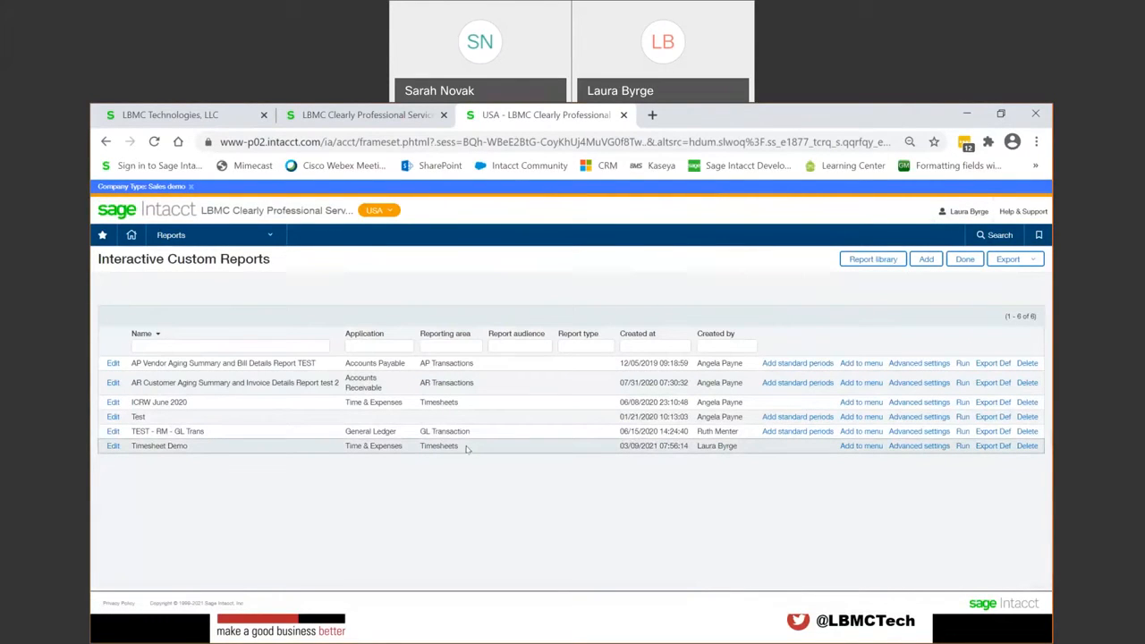
left_click(867, 260)
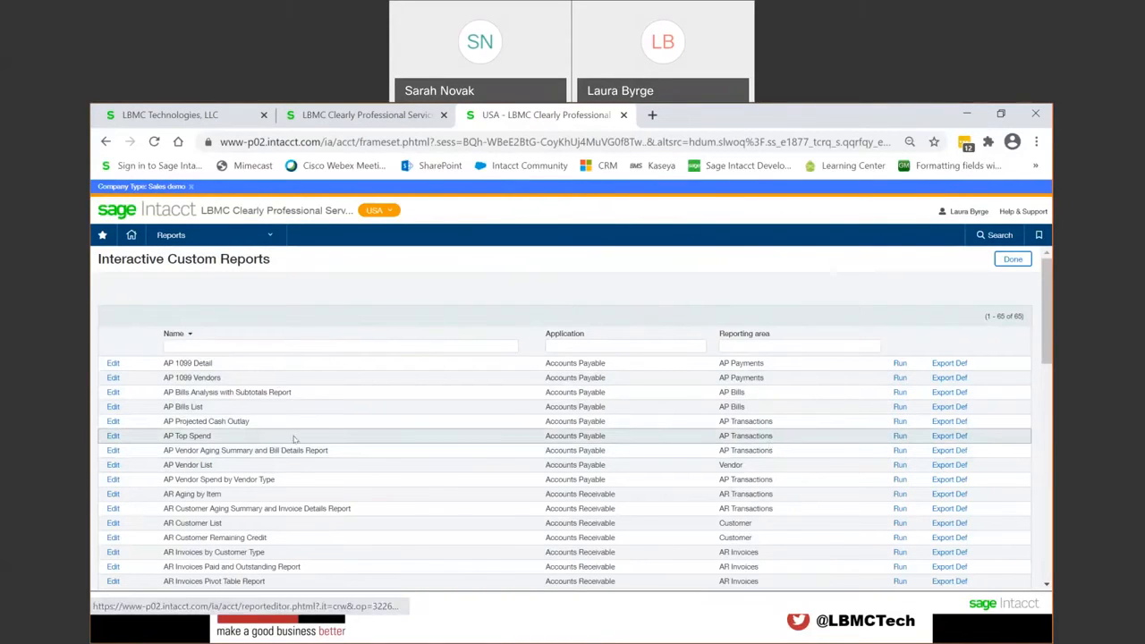
Step: Open the AP Top Spend library report for editing and view its Save As options without saving a copy
left_click(114, 436)
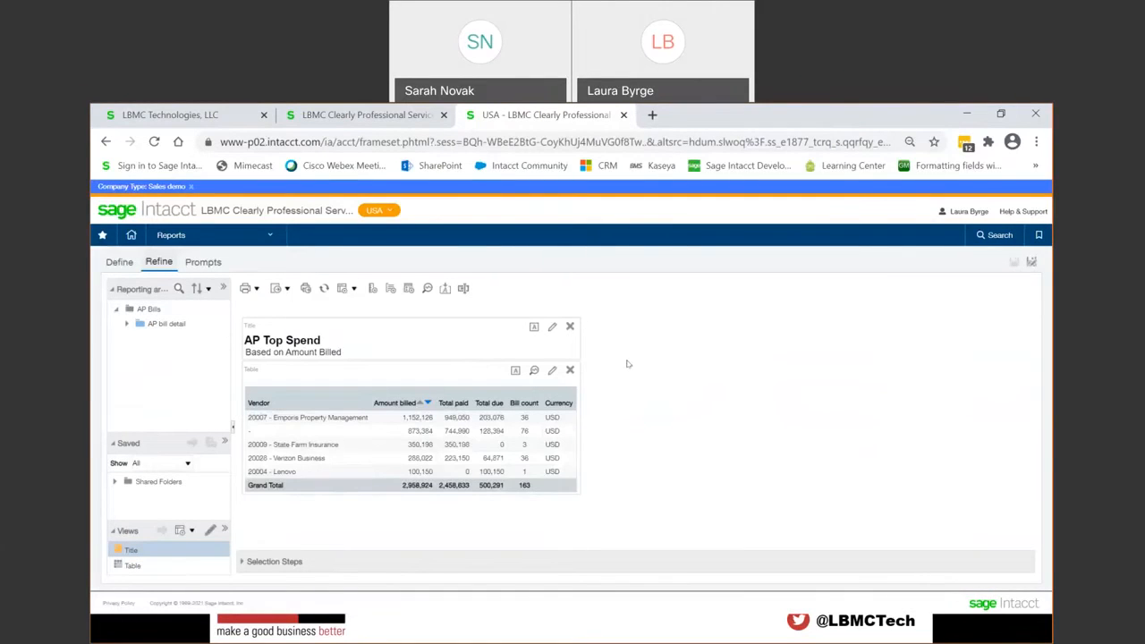
left_click(1032, 262)
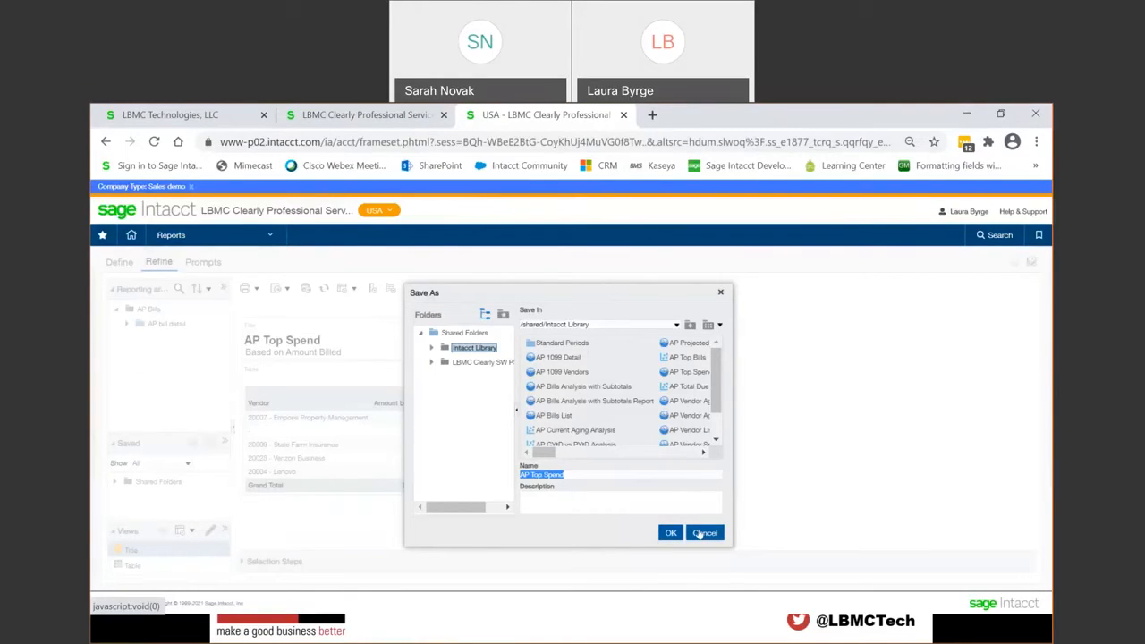
left_click(703, 533)
Step: Start a new interactive custom report with Timesheets as its reporting area
left_click(258, 233)
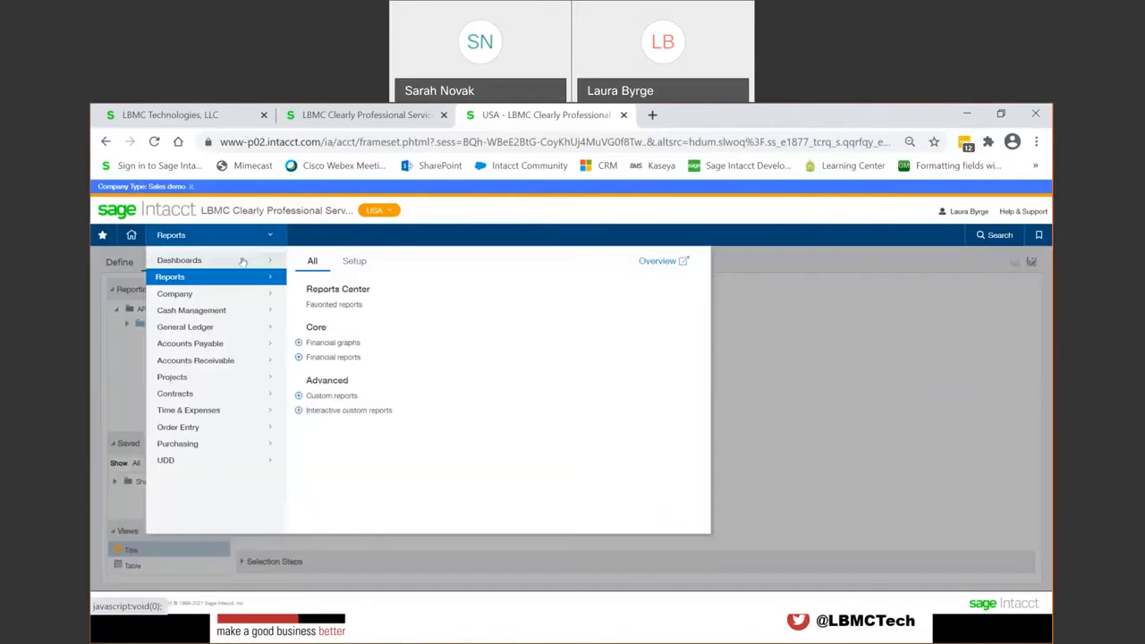
left_click(349, 410)
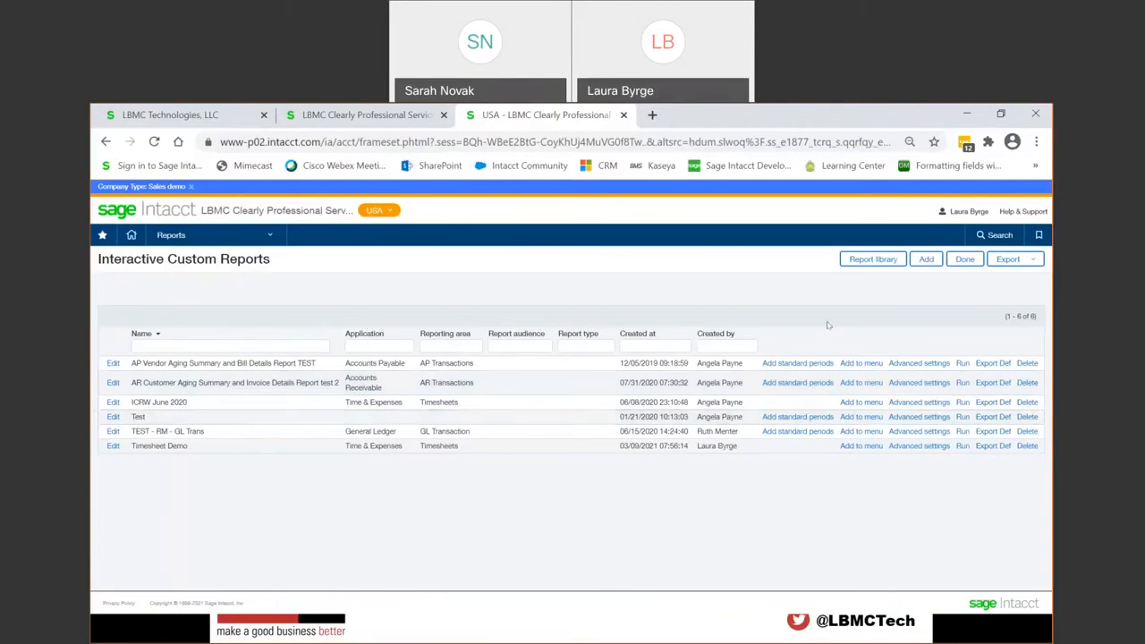
left_click(924, 260)
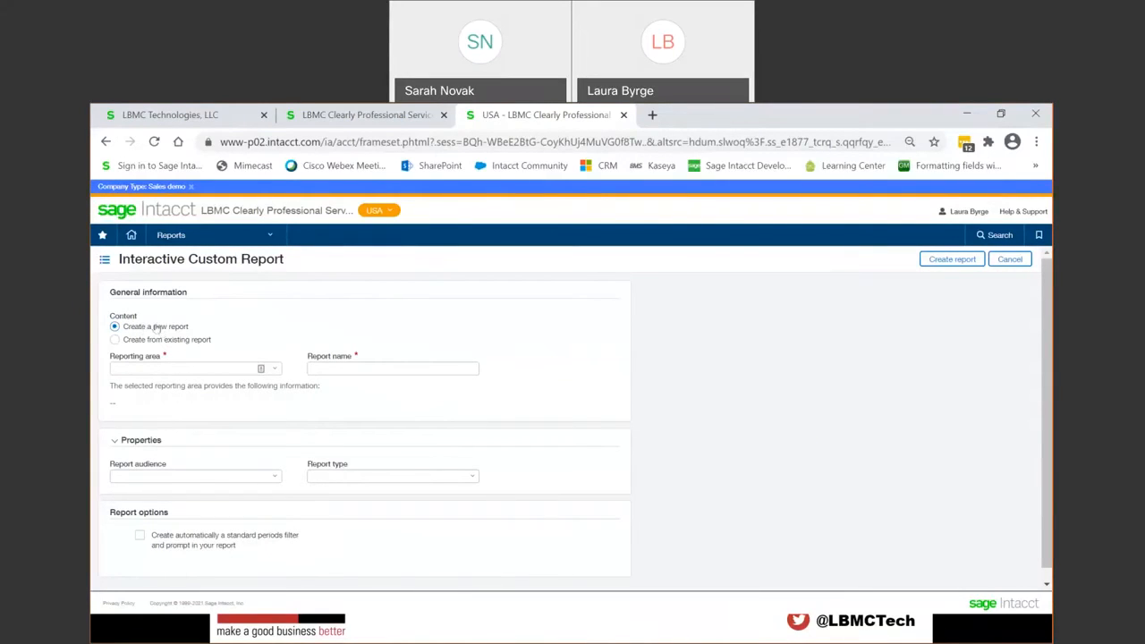
left_click(275, 370)
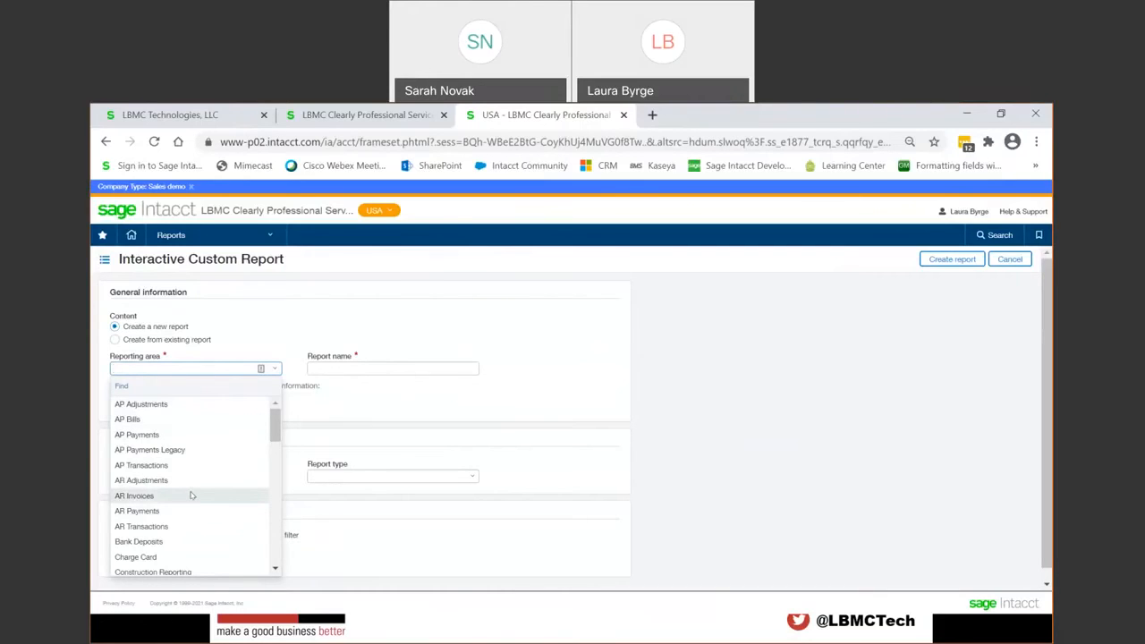
scroll(193, 539, "down", 2)
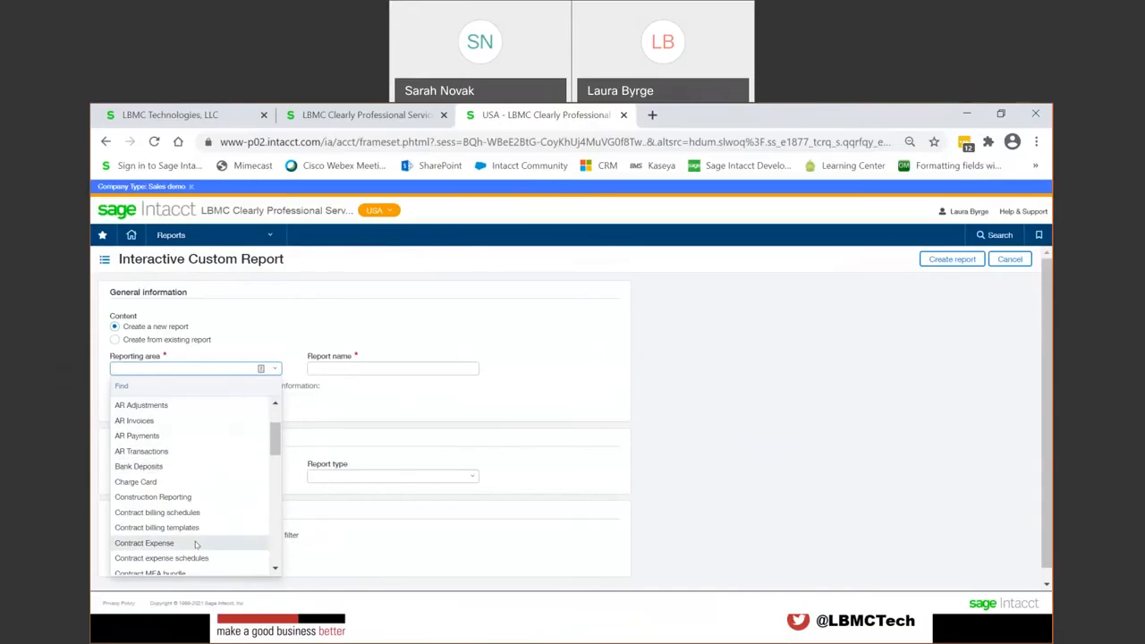
scroll(196, 545, "down", 2)
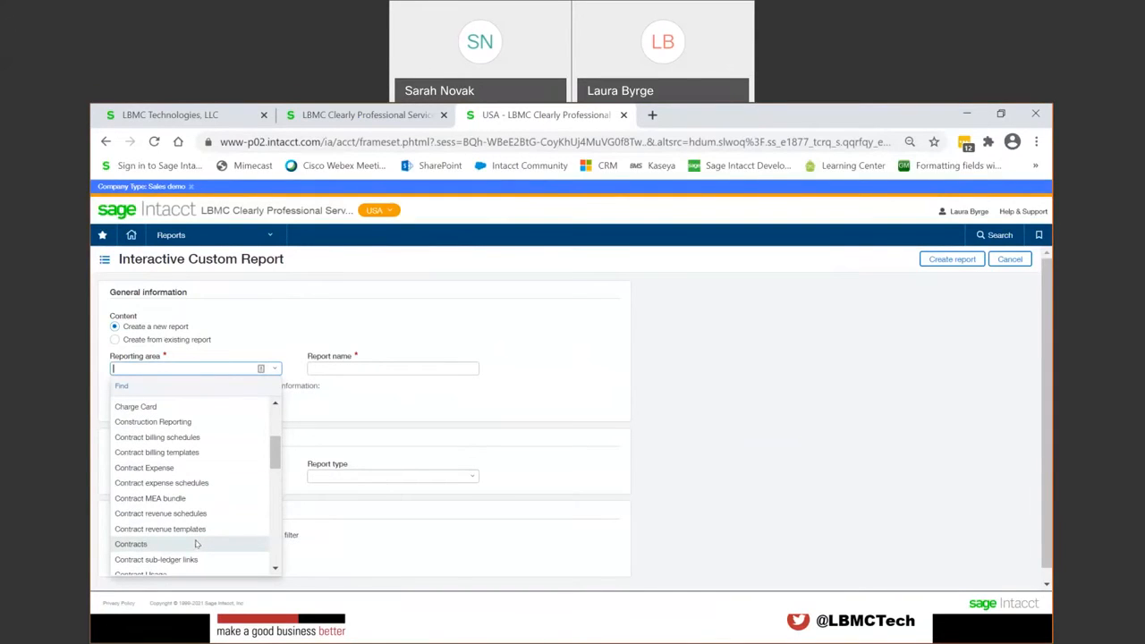
scroll(196, 545, "down", 2)
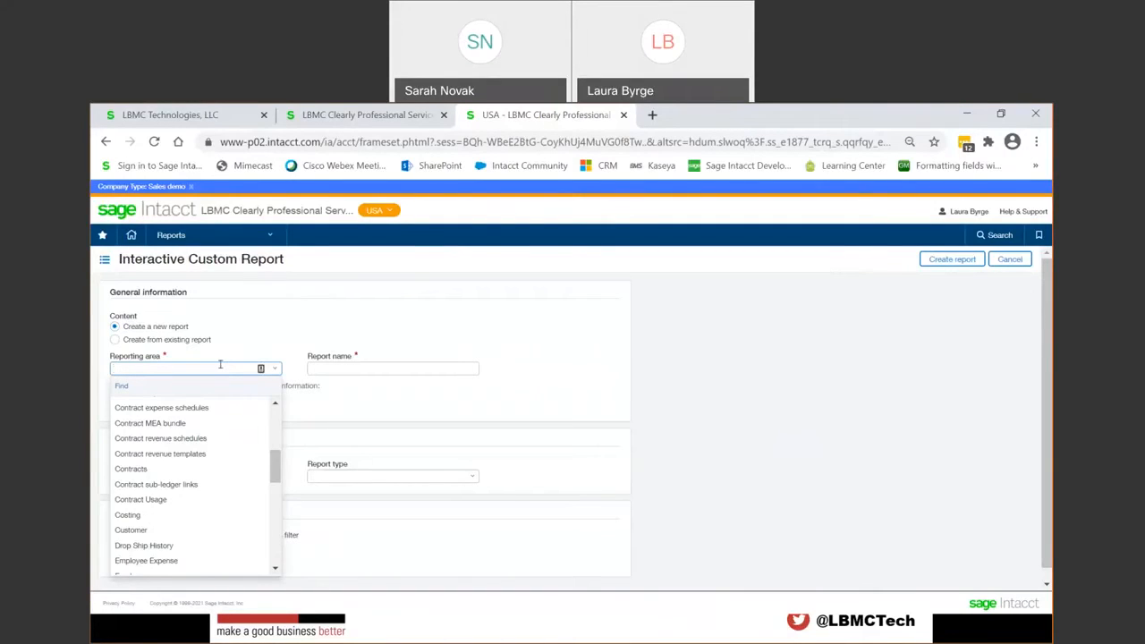
type("t")
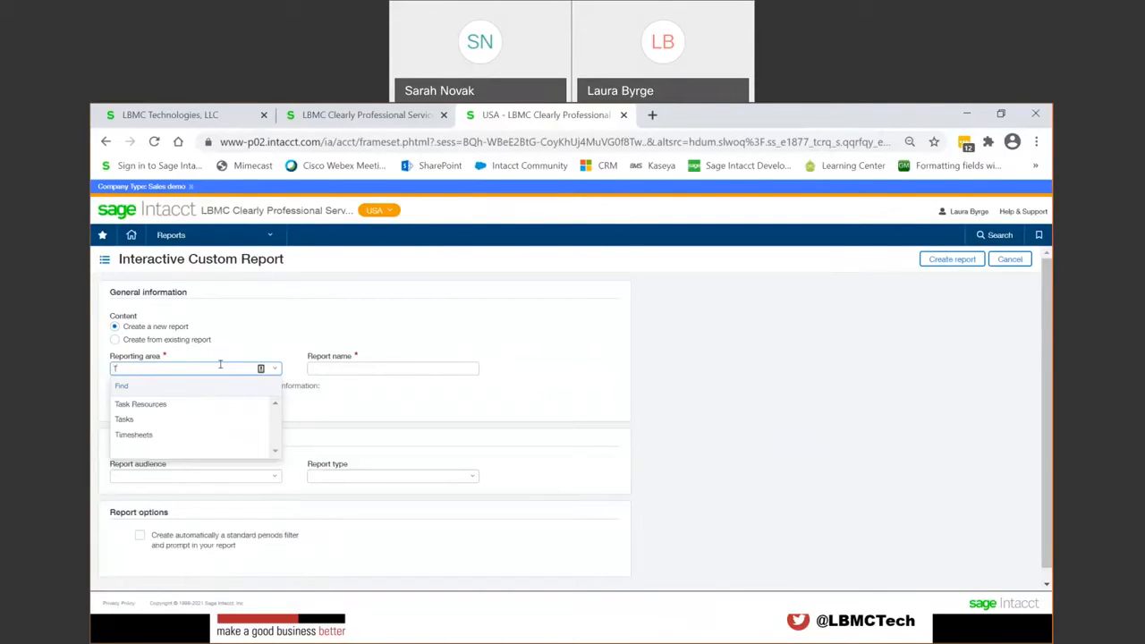
left_click(147, 435)
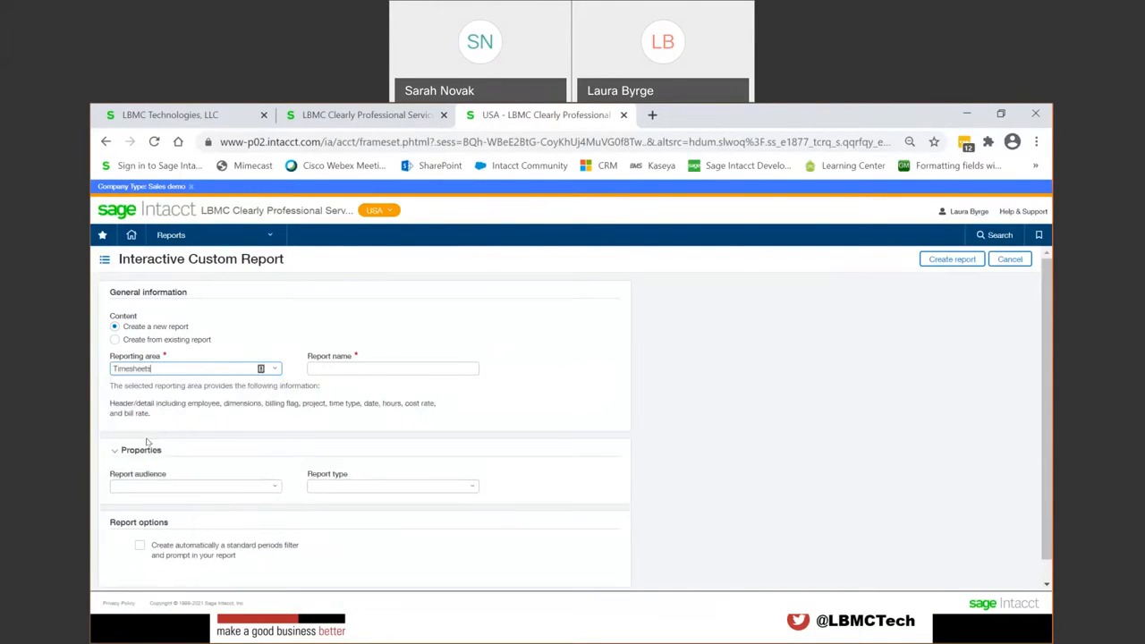
Step: Name the report with the presenter's first name followed by "- Timesheets" and create it
left_click(364, 369)
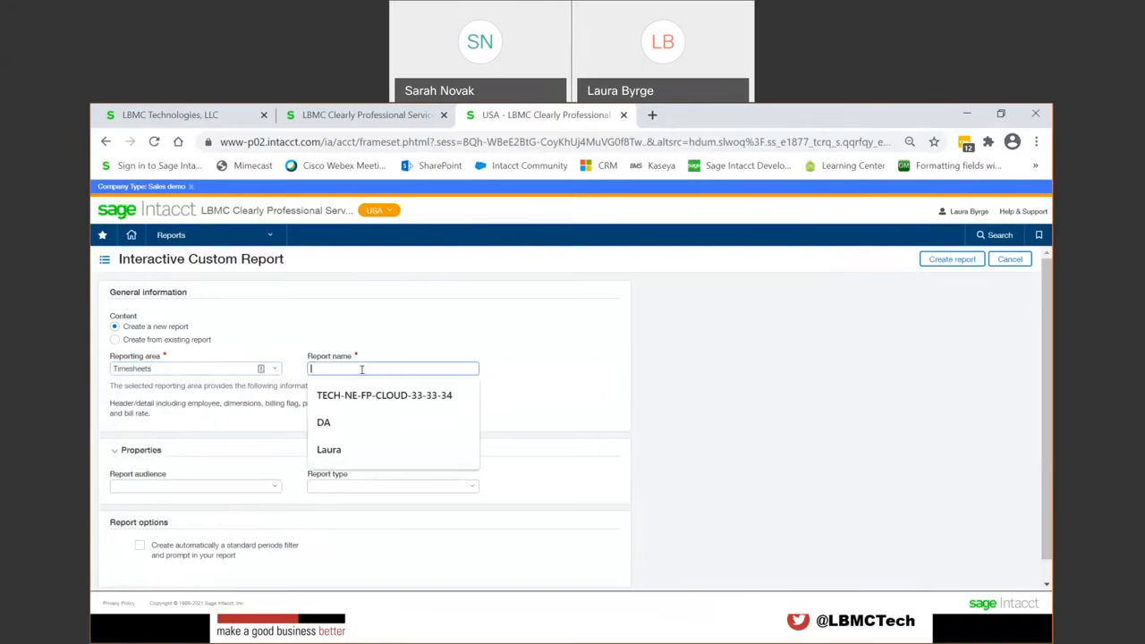
type("Laura - Timesheets")
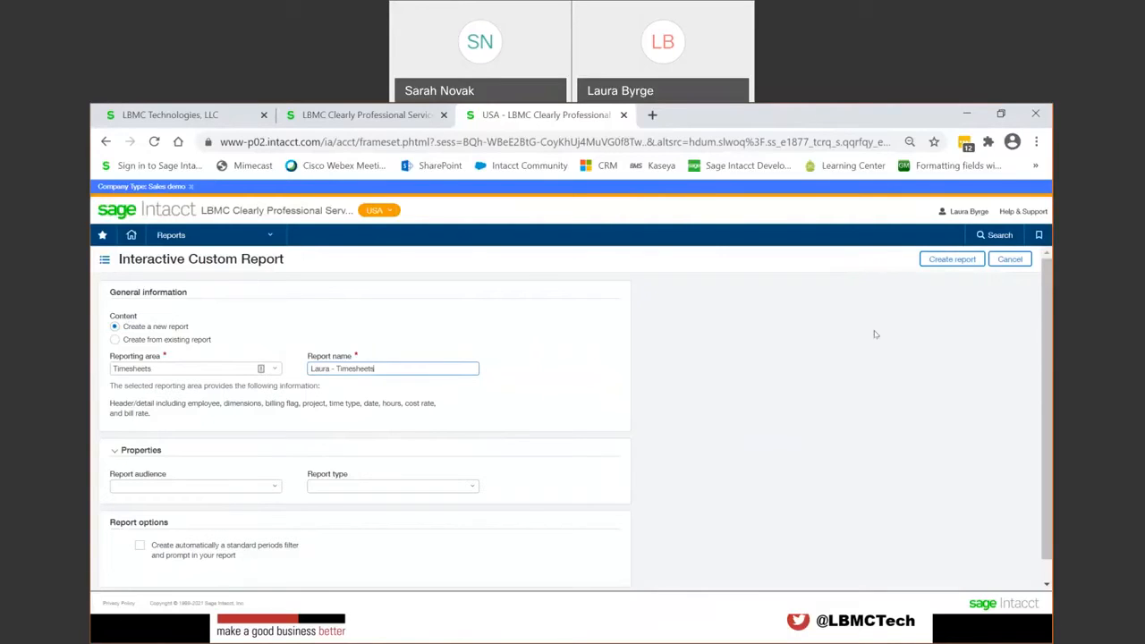
left_click(939, 261)
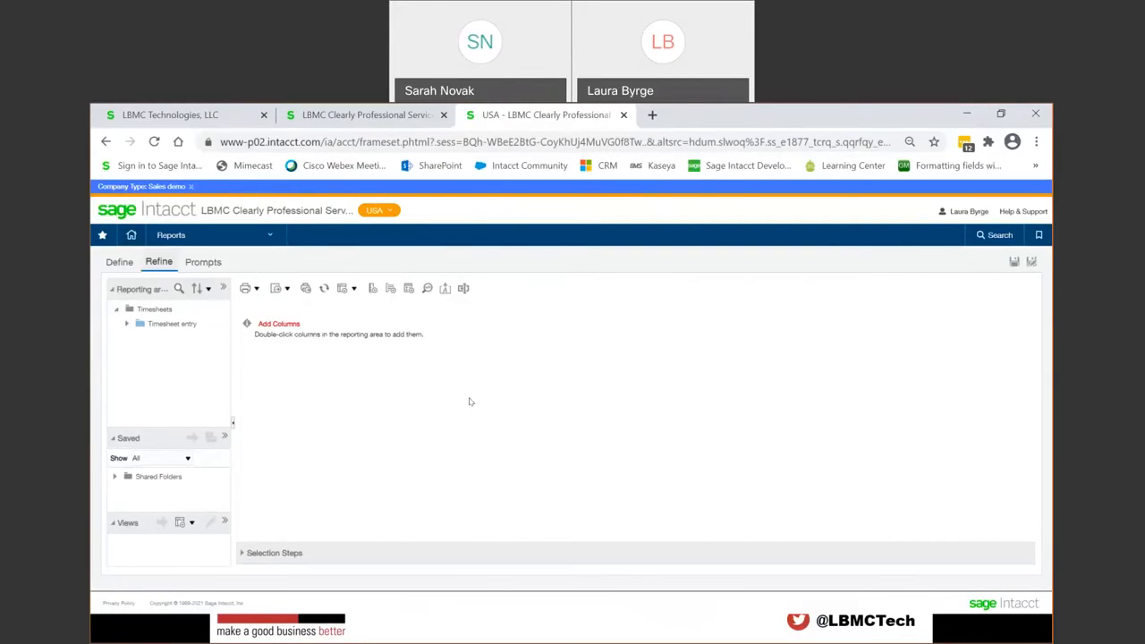
Step: Show the report's column and filter definition, expand the Timesheet entry attributes and widen the reporting areas tree
left_click(122, 262)
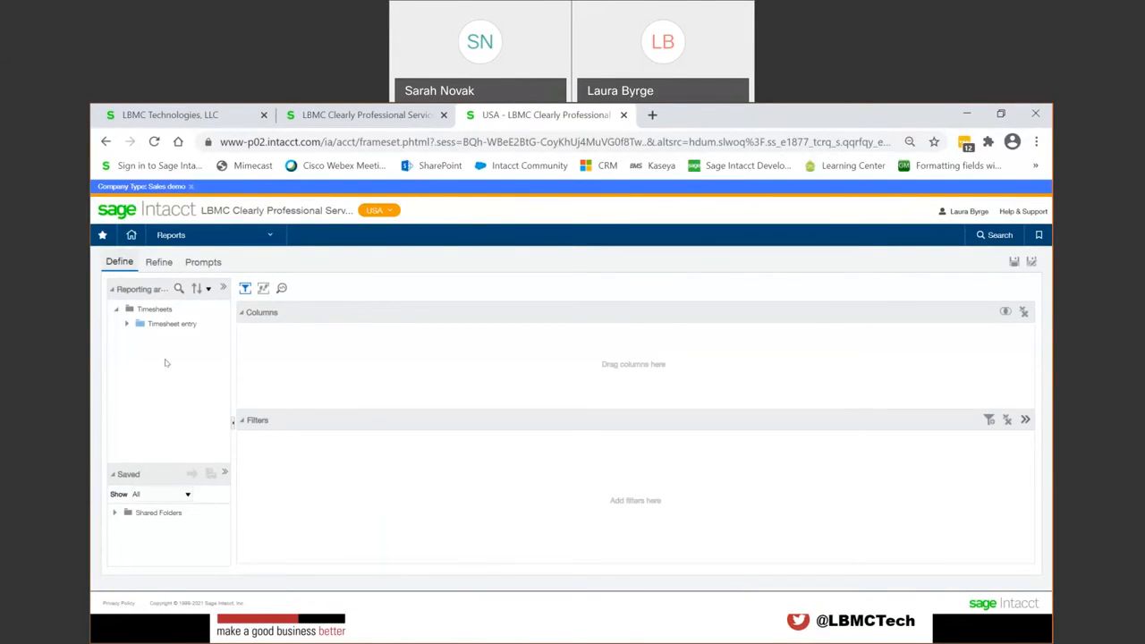
left_click(127, 325)
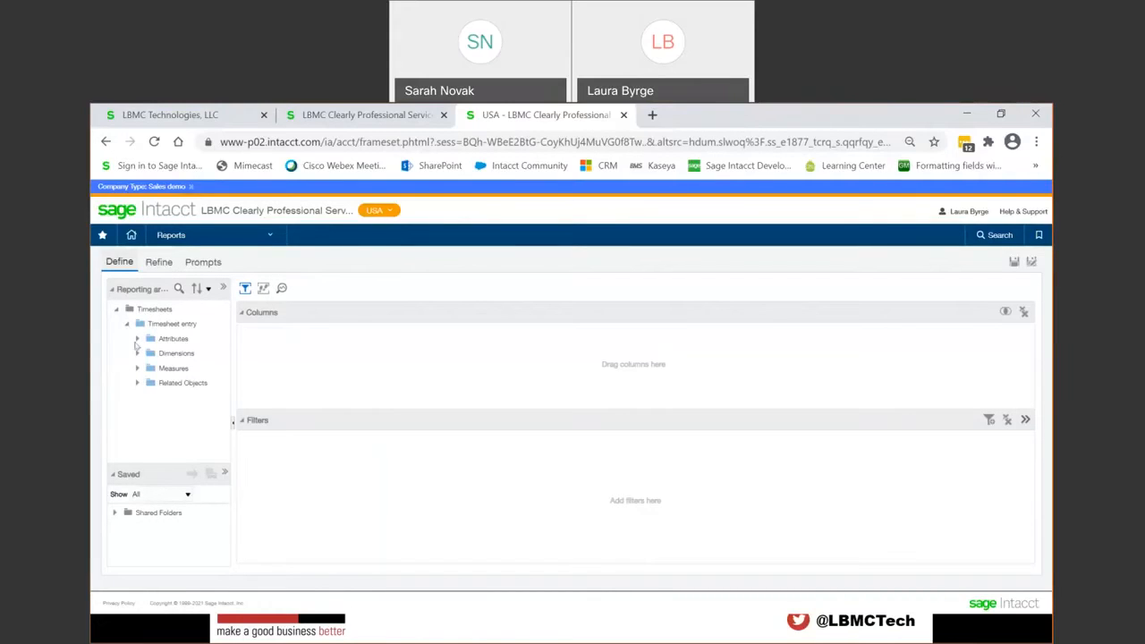
left_click(137, 339)
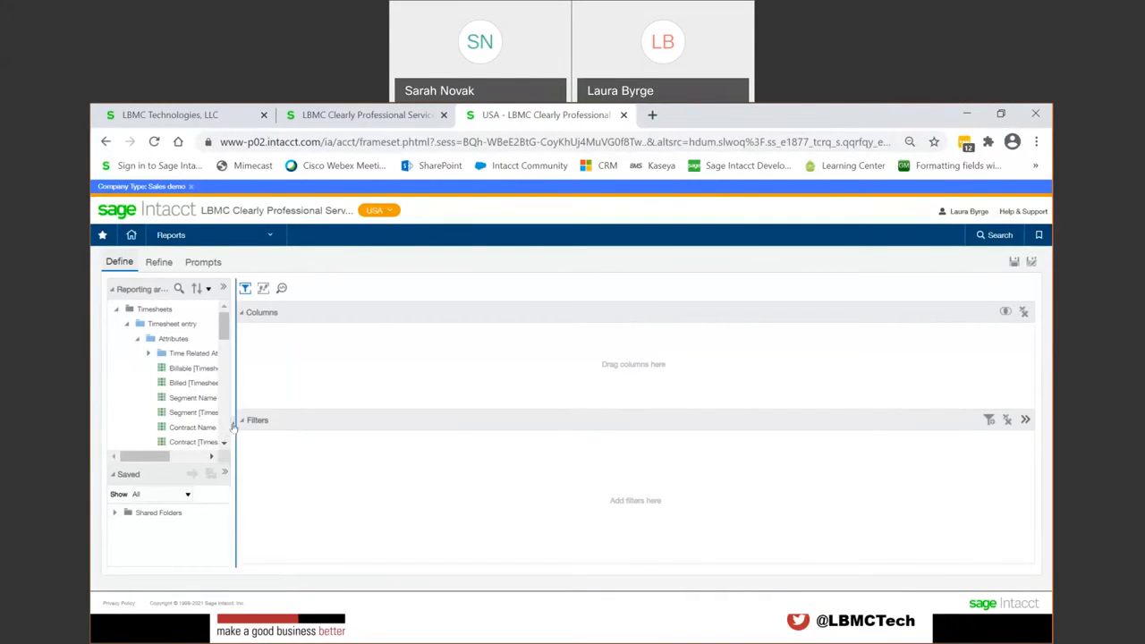
left_click_drag(234, 428, 299, 431)
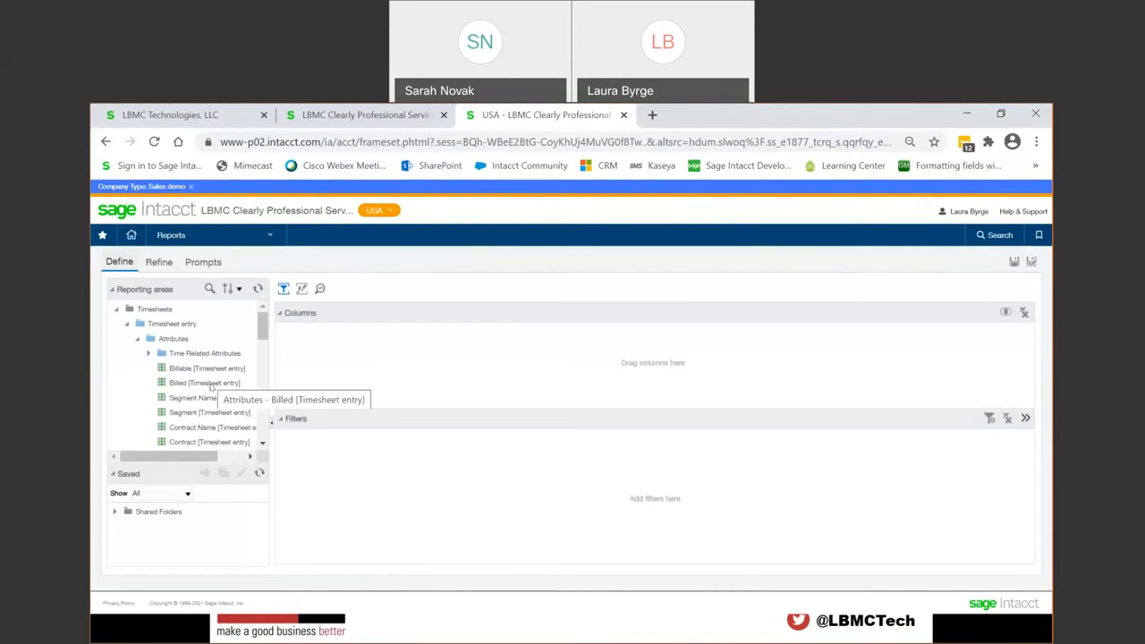
Step: Examine the attribute fields available under Timesheet entry and collapse the Attributes folder
scroll(211, 387, "down", 1)
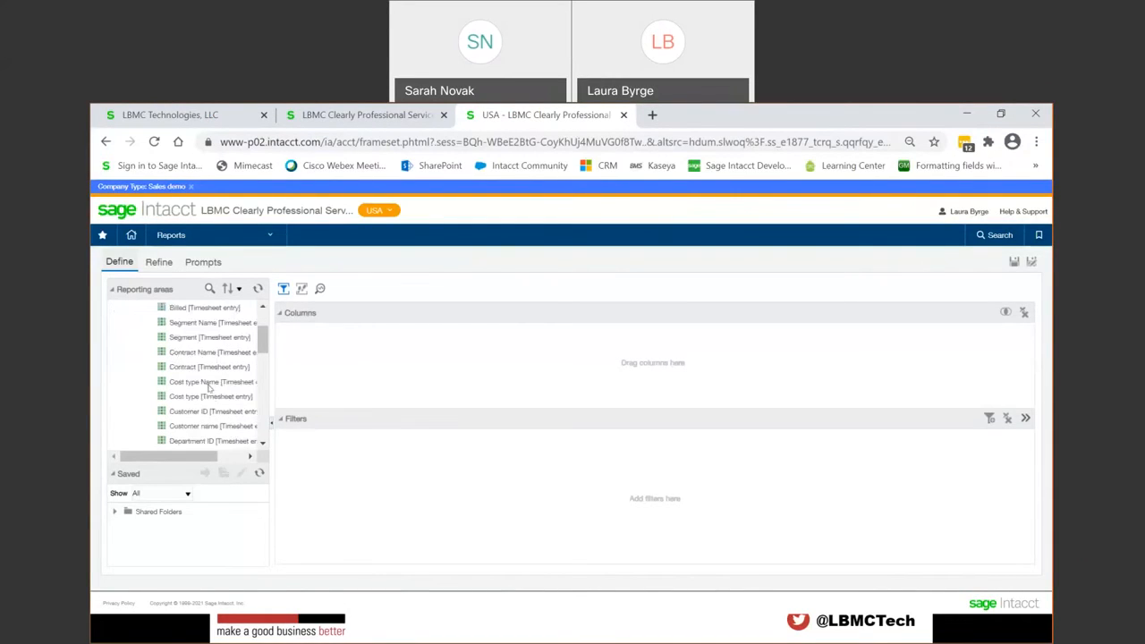
scroll(204, 414, "down", 1)
scroll(205, 413, "down", 1)
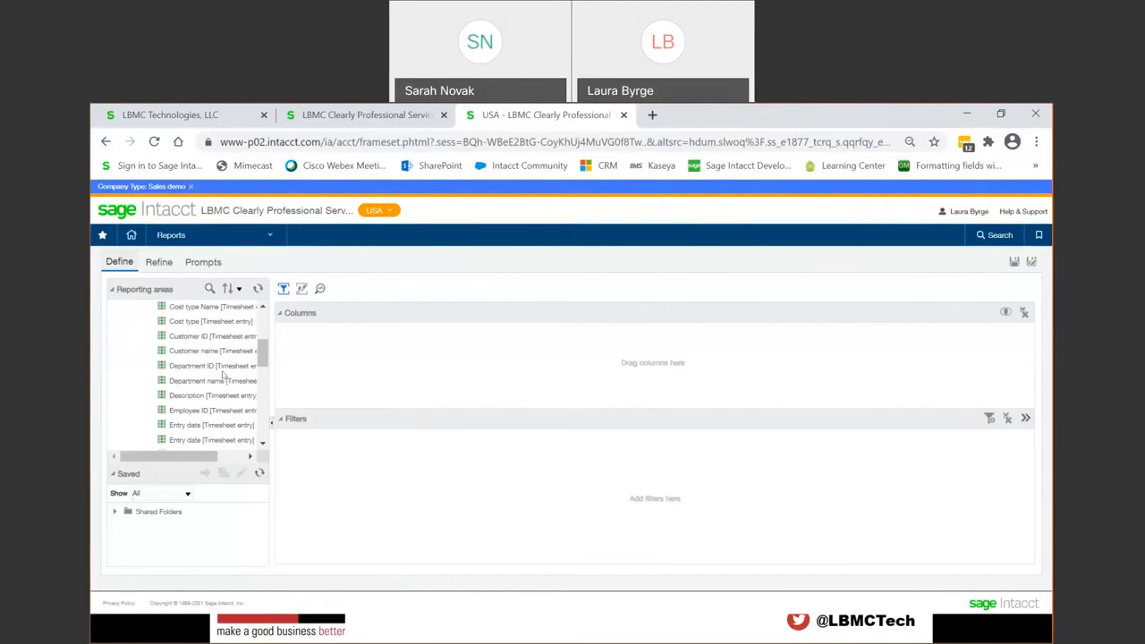
mouse_move(263, 355)
left_mouse_down()
mouse_move(262, 376)
mouse_move(261, 334)
left_mouse_up()
left_click(148, 340)
left_click(140, 327)
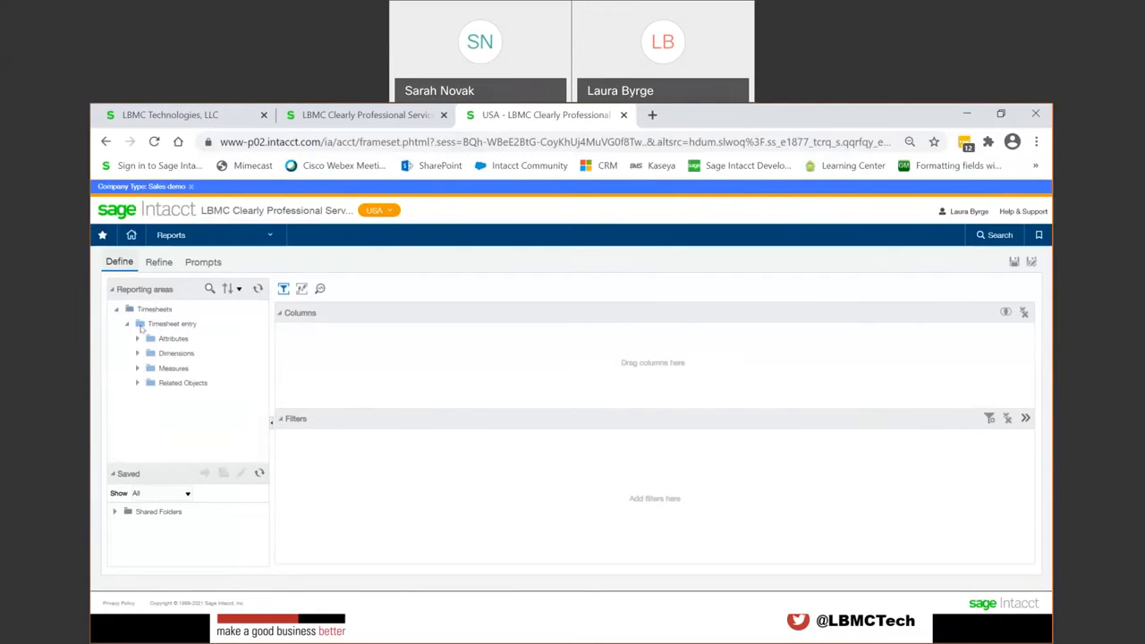
Step: Expand the Dimensions folder under Timesheet entry and review the dimensions available for the report
left_click(137, 355)
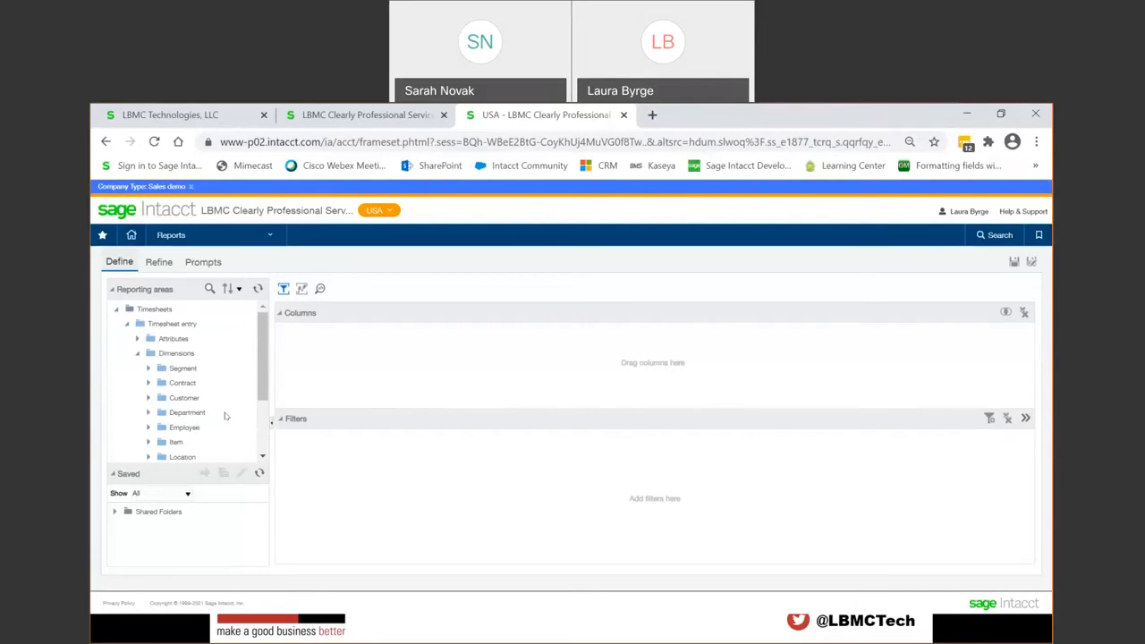
scroll(225, 416, "down", 2)
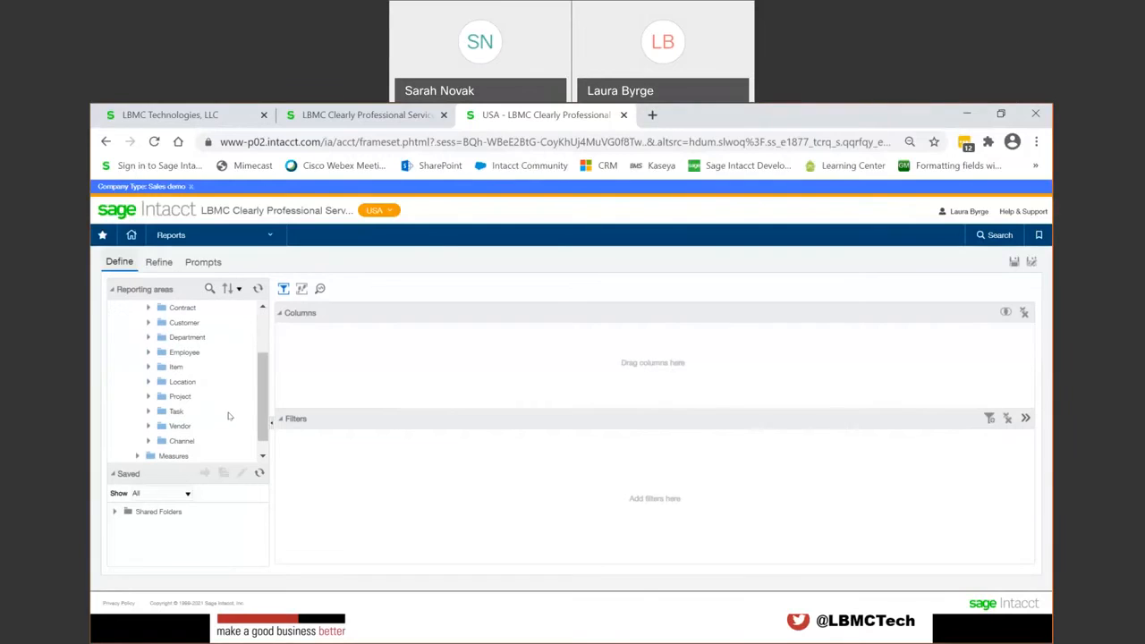
scroll(197, 413, "down", 1)
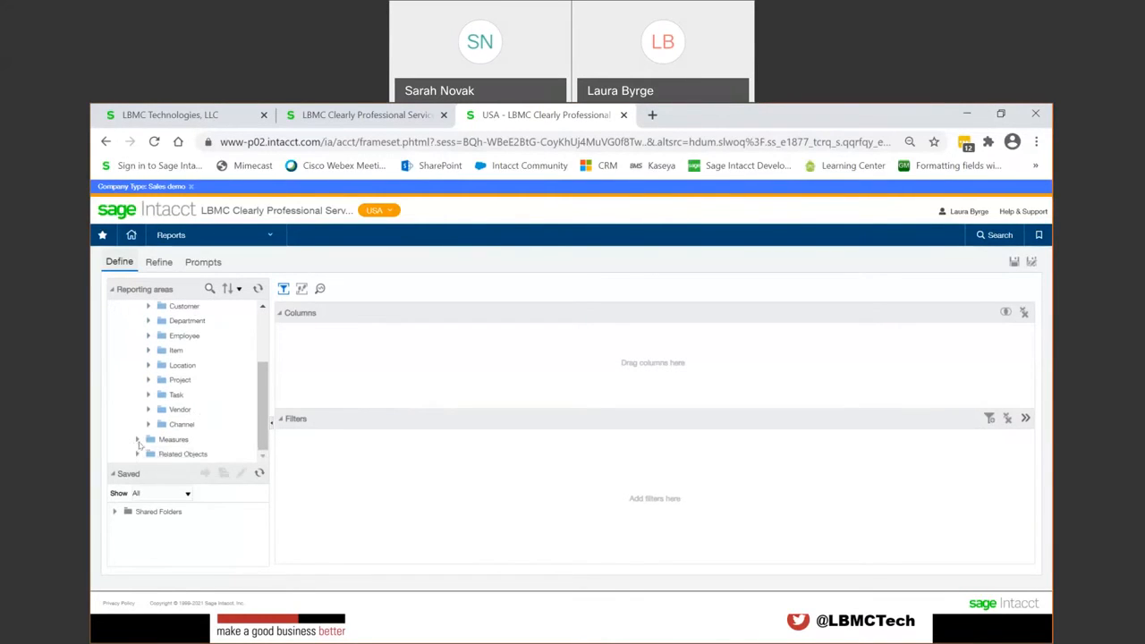
Step: Expand the Measures folder under Timesheet entry and review the available hours and rate fields
left_click(138, 440)
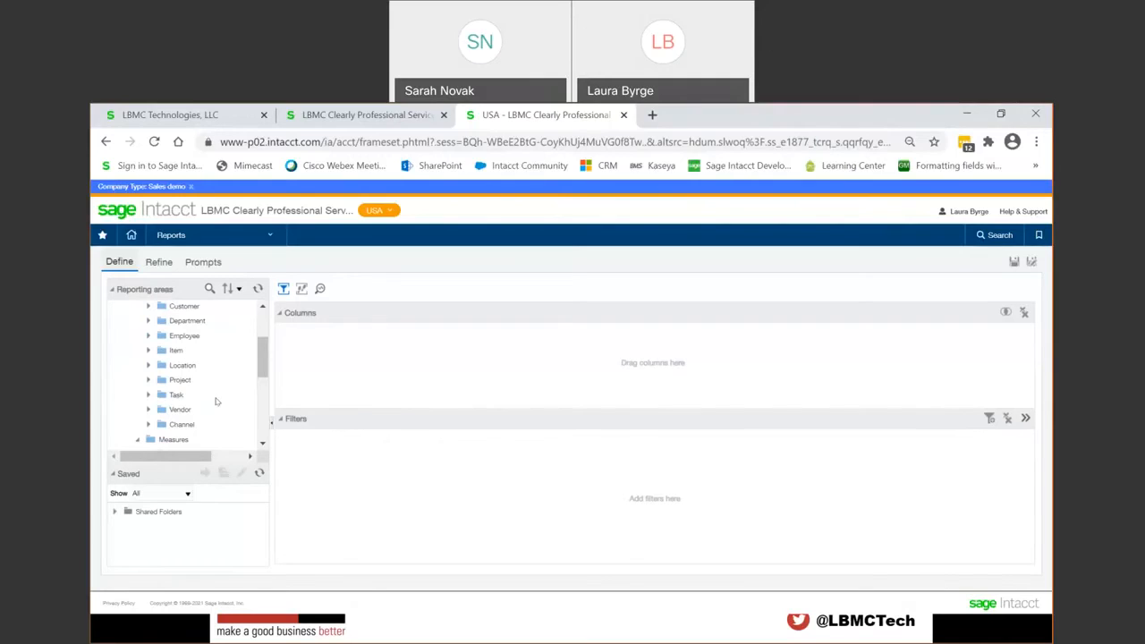
left_click(139, 440)
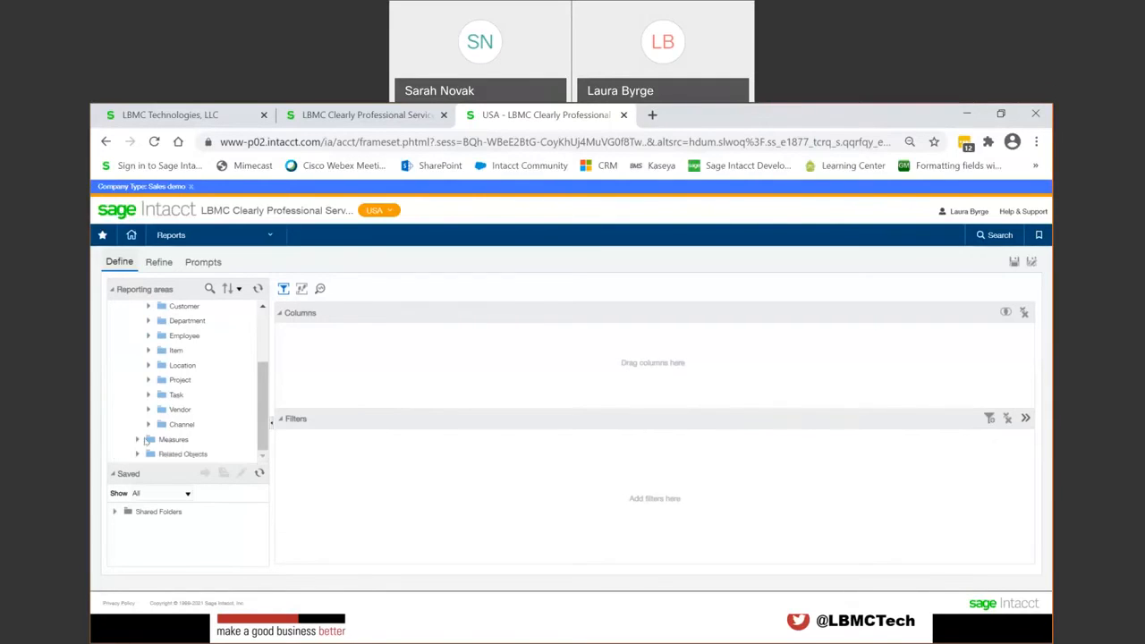
left_click(138, 440)
scroll(224, 396, "down", 3)
scroll(227, 398, "up", 2)
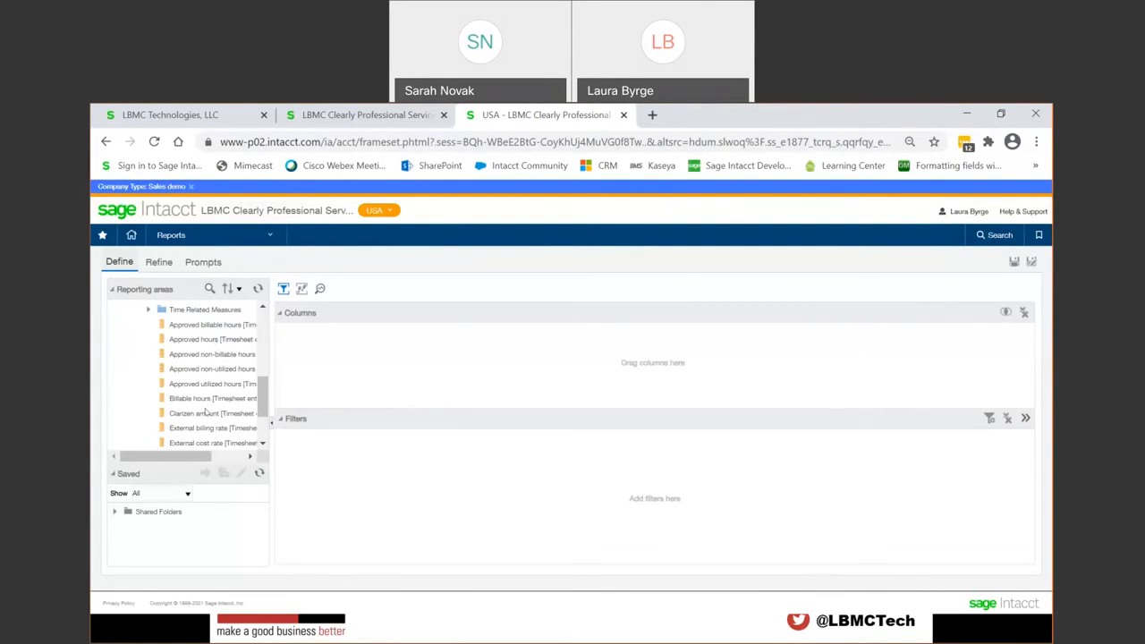
scroll(209, 427, "down", 2)
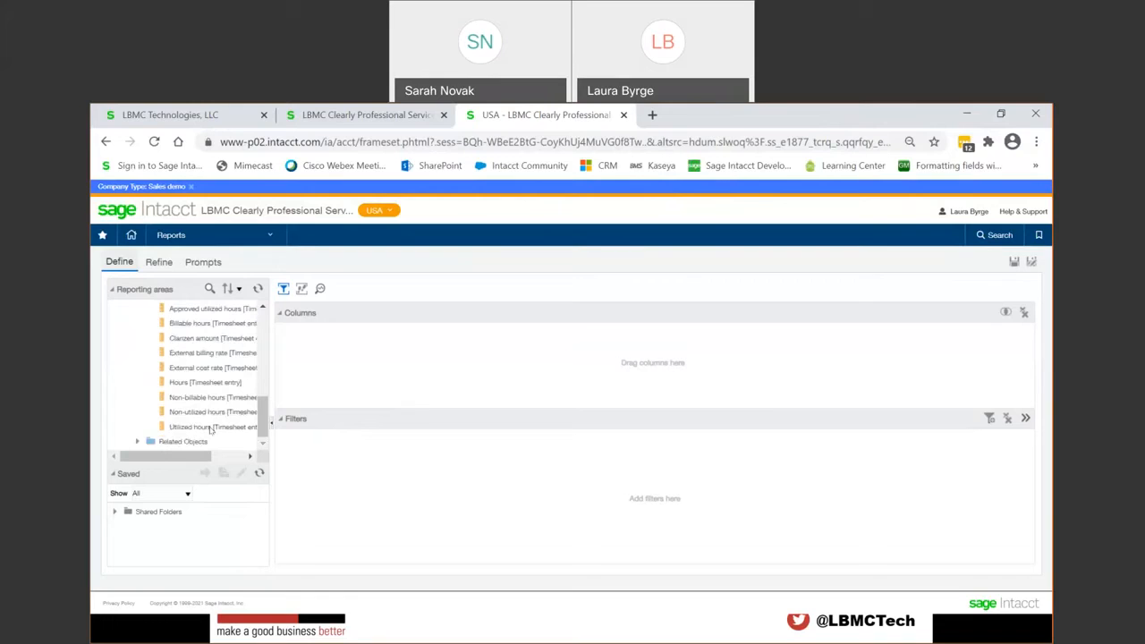
Step: Review the Timesheet fields under Related Objects, and collapse the Dimensions, Measures and Related Objects folders
left_click(146, 440)
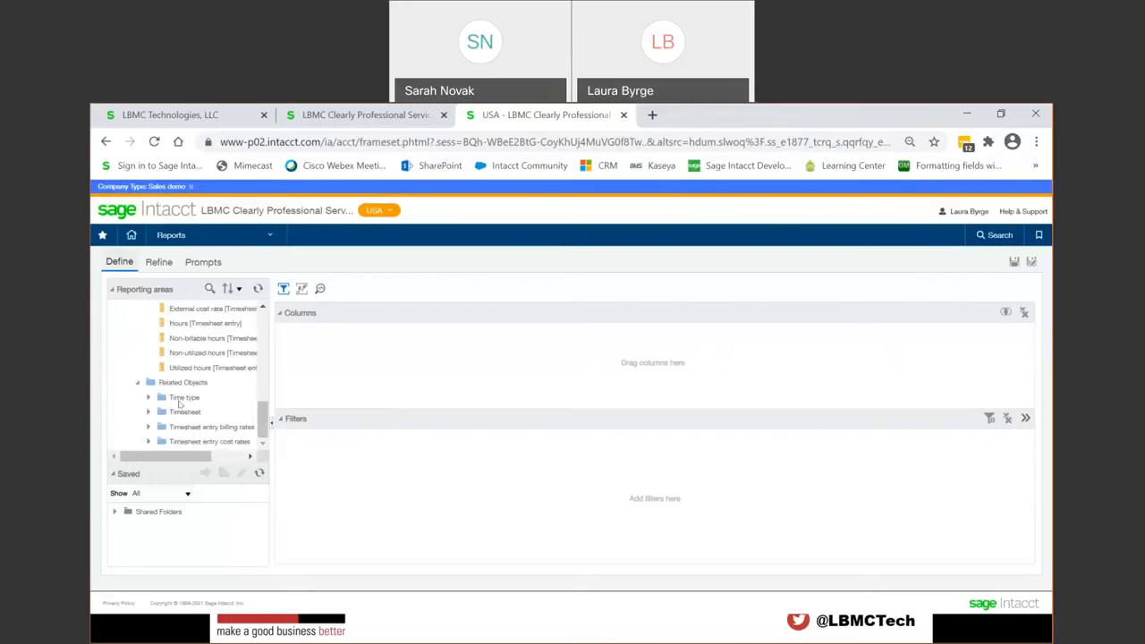
left_click(149, 413)
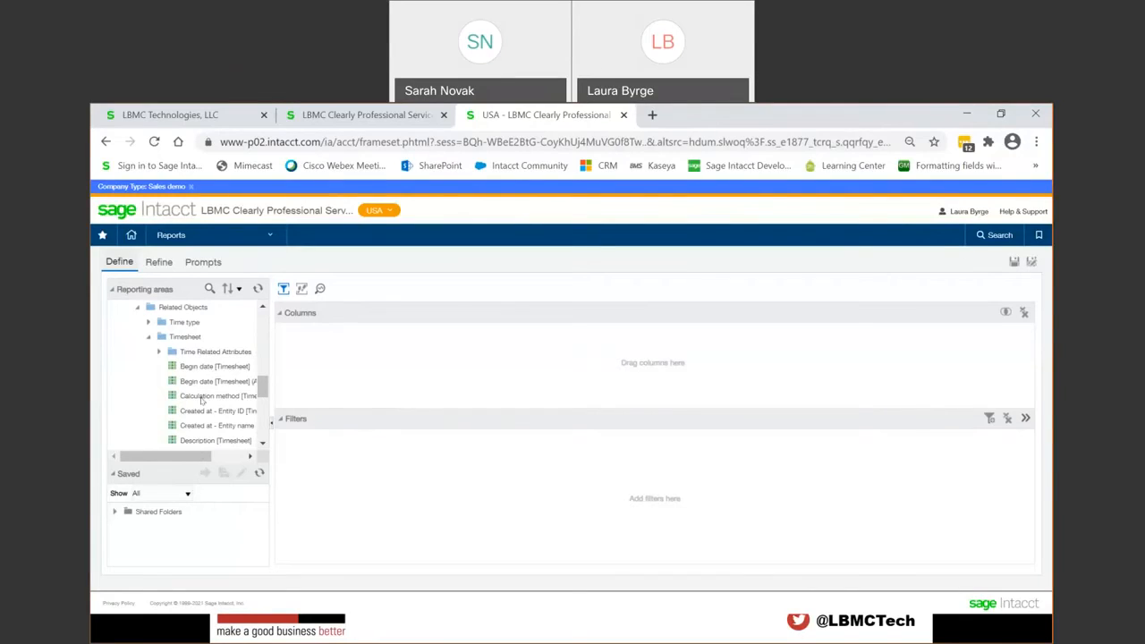
left_click_drag(263, 384, 263, 323)
left_click(139, 326)
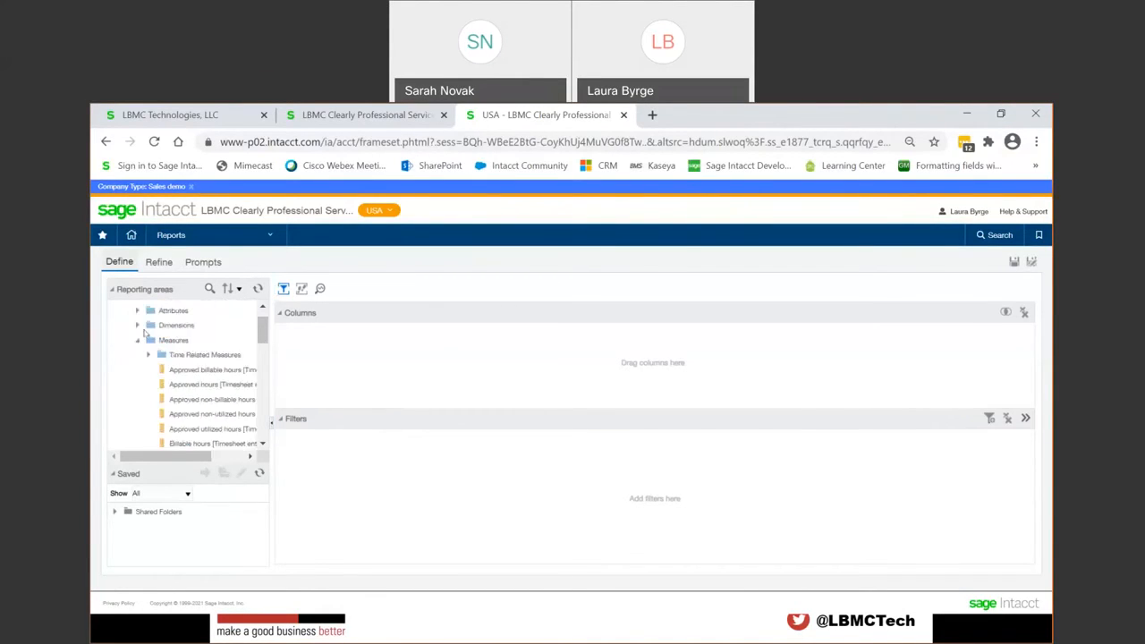
left_click(137, 340)
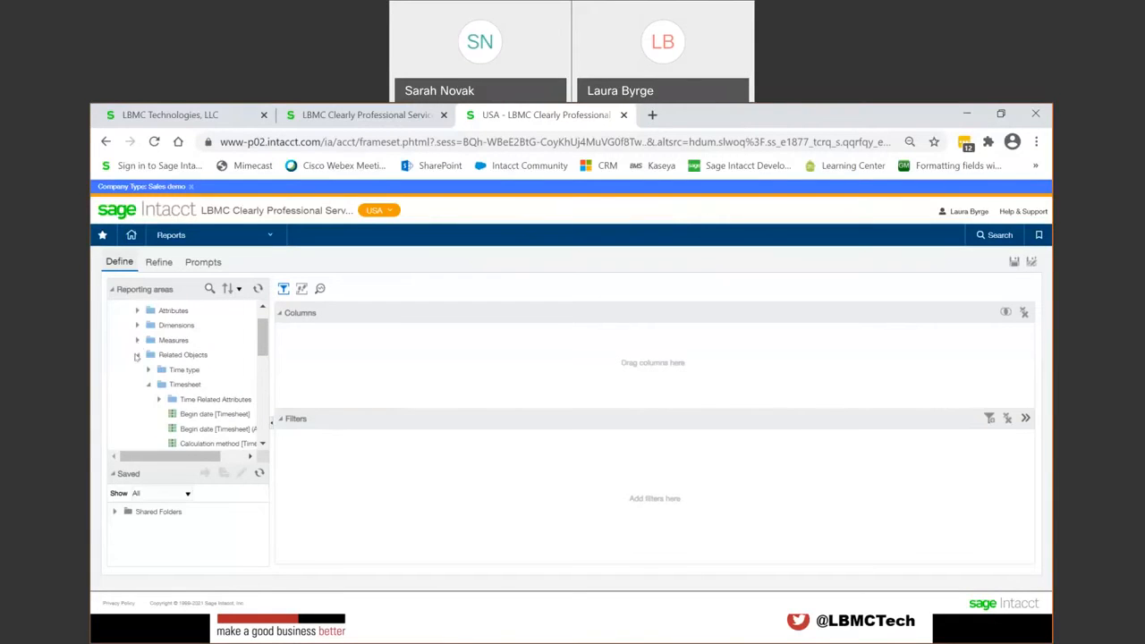
left_click(136, 355)
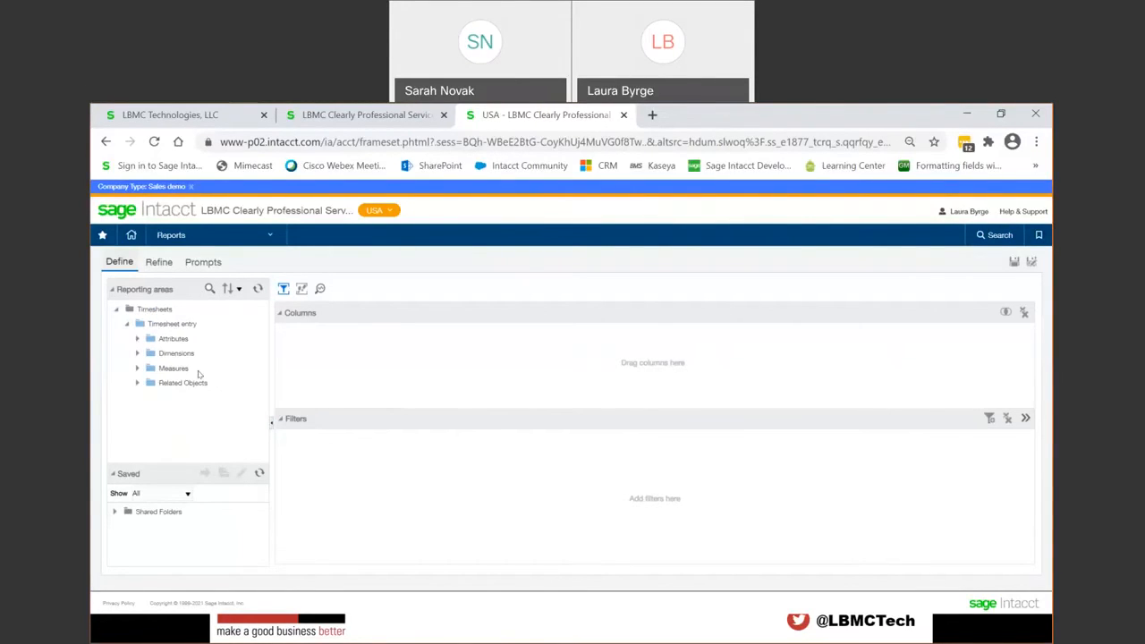
Step: Expand the Department dimension, widen the reporting areas tree and review the department fields, collapsing Department when done
left_click(138, 353)
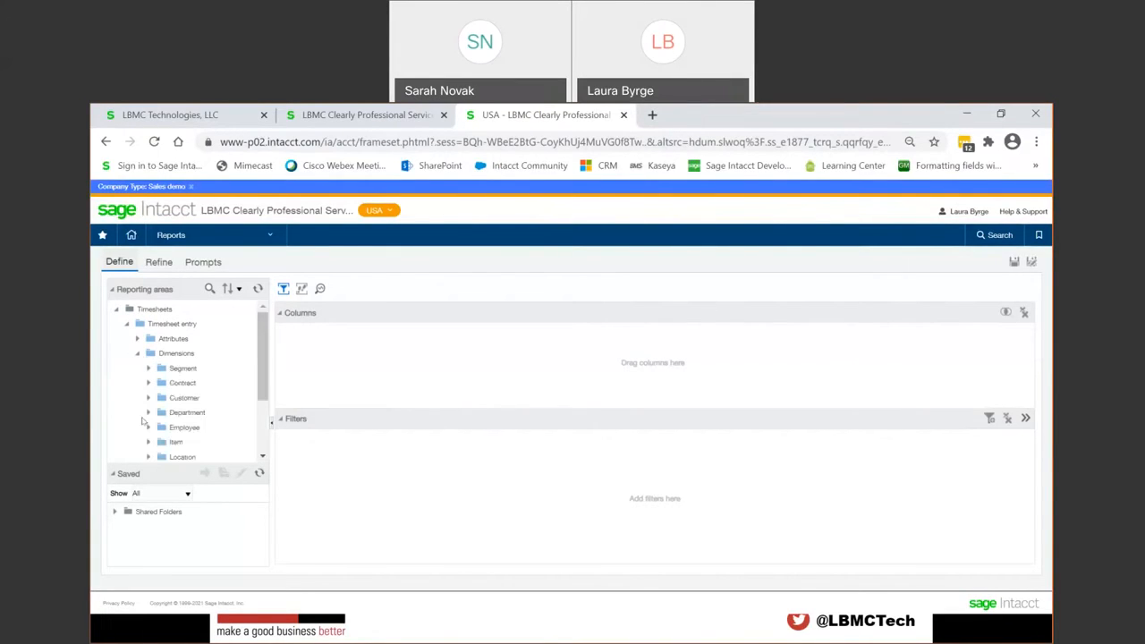
left_click(149, 412)
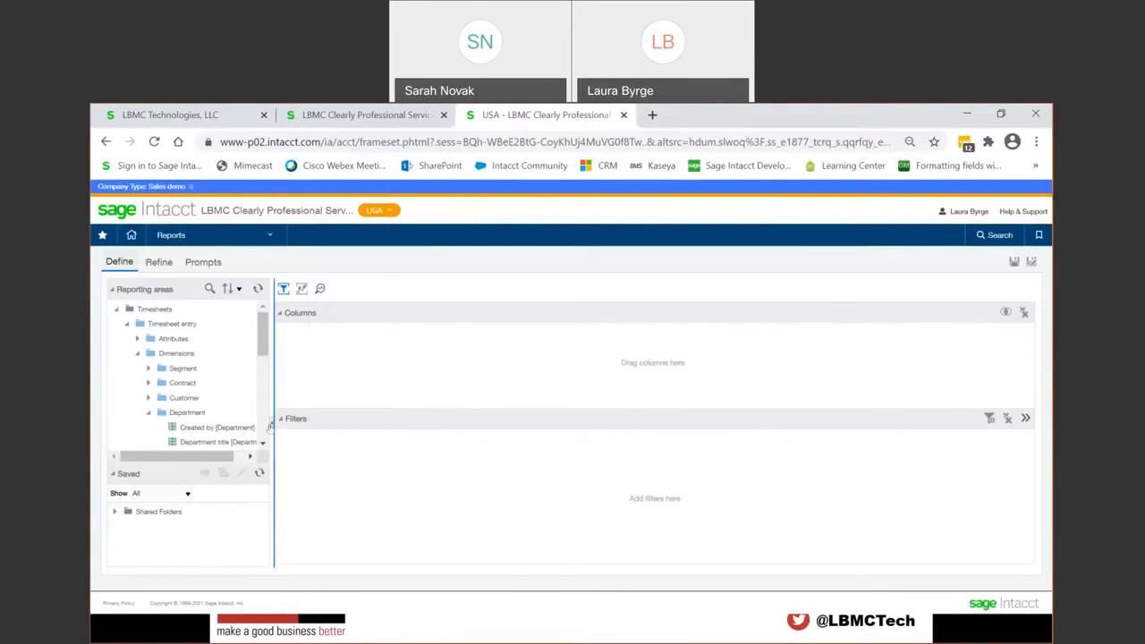
left_click_drag(270, 426, 308, 426)
scroll(222, 407, "down", 1)
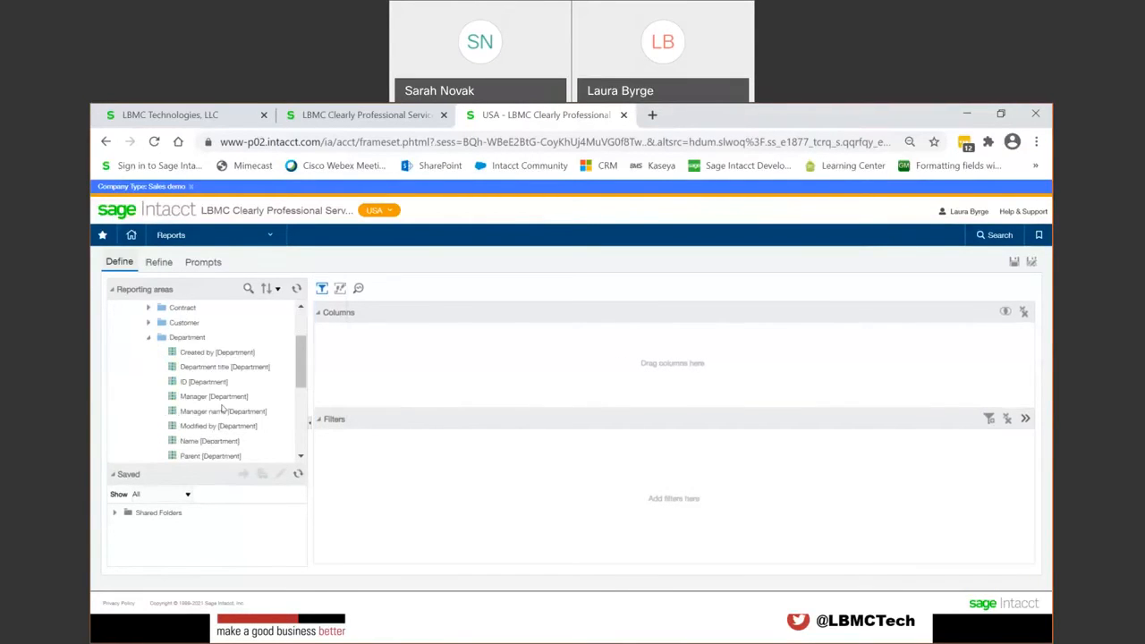
scroll(221, 408, "down", 1)
scroll(222, 408, "down", 1)
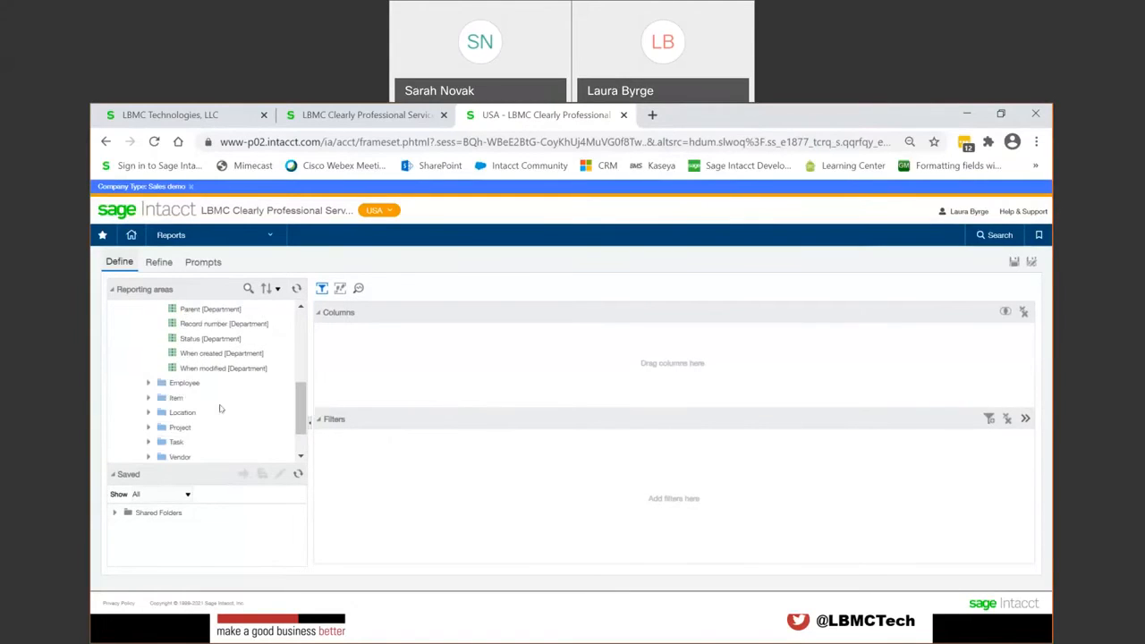
scroll(189, 408, "up", 3)
left_click(149, 412)
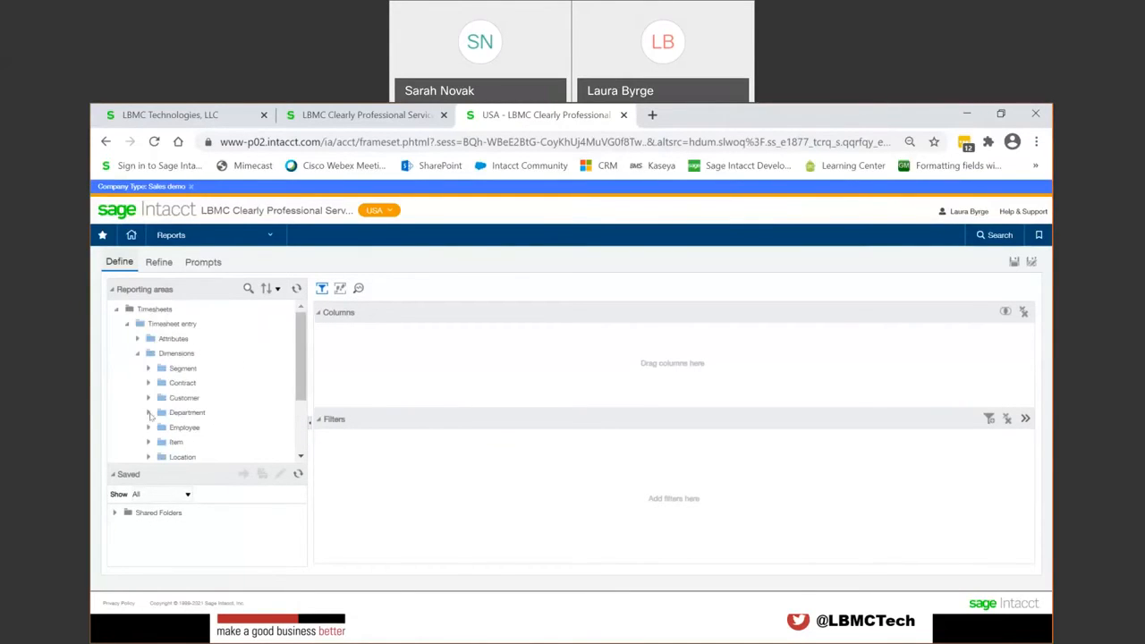
Step: Look through the Timesheet entry attribute fields, and collapse the Attributes and Dimensions folders
left_click(138, 339)
scroll(205, 393, "down", 5)
scroll(216, 403, "down", 5)
scroll(216, 403, "down", 10)
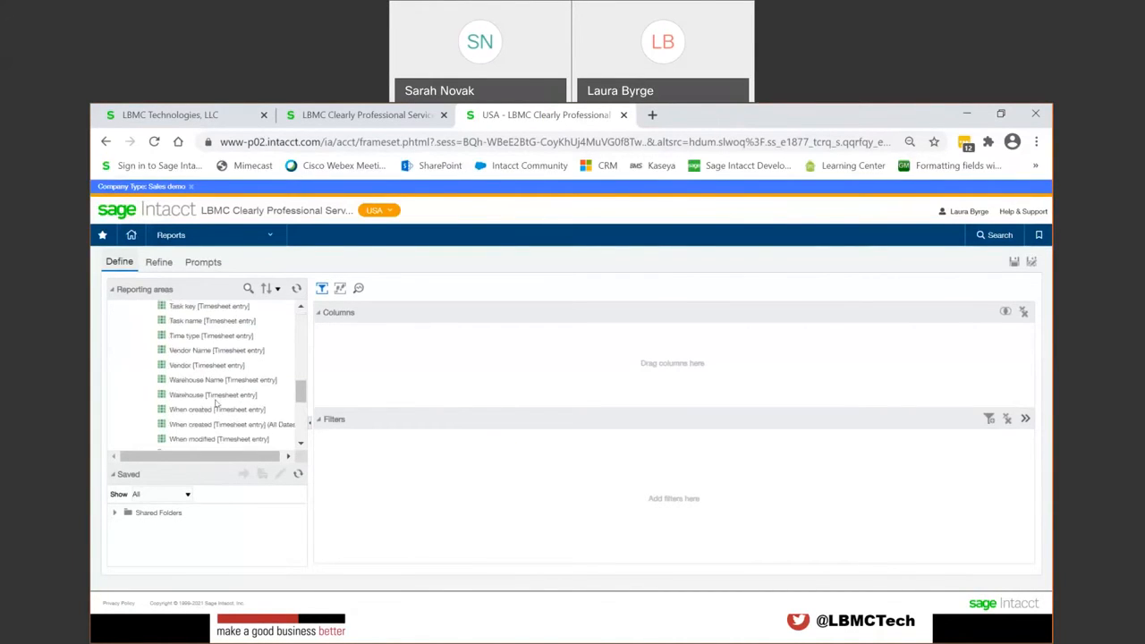
scroll(218, 405, "up", 6)
scroll(218, 405, "up", 10)
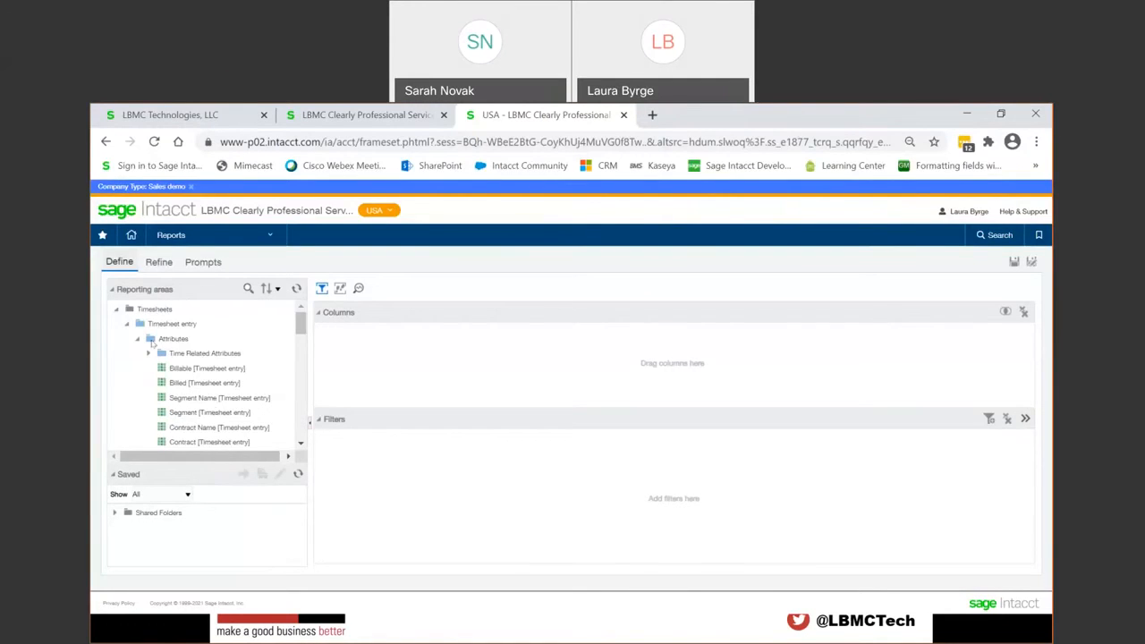
left_click(139, 340)
left_click(137, 354)
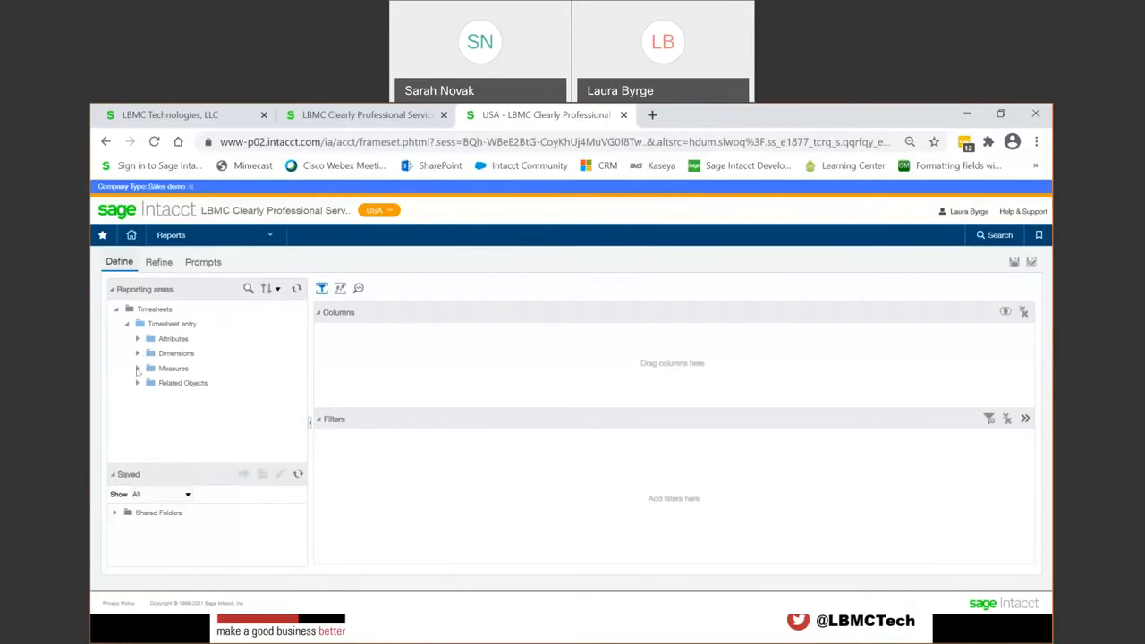
Step: Add the Hours, Billable hours and Non-billable hours measures from Timesheet entry as report columns
left_click(138, 368)
scroll(206, 409, "down", 3)
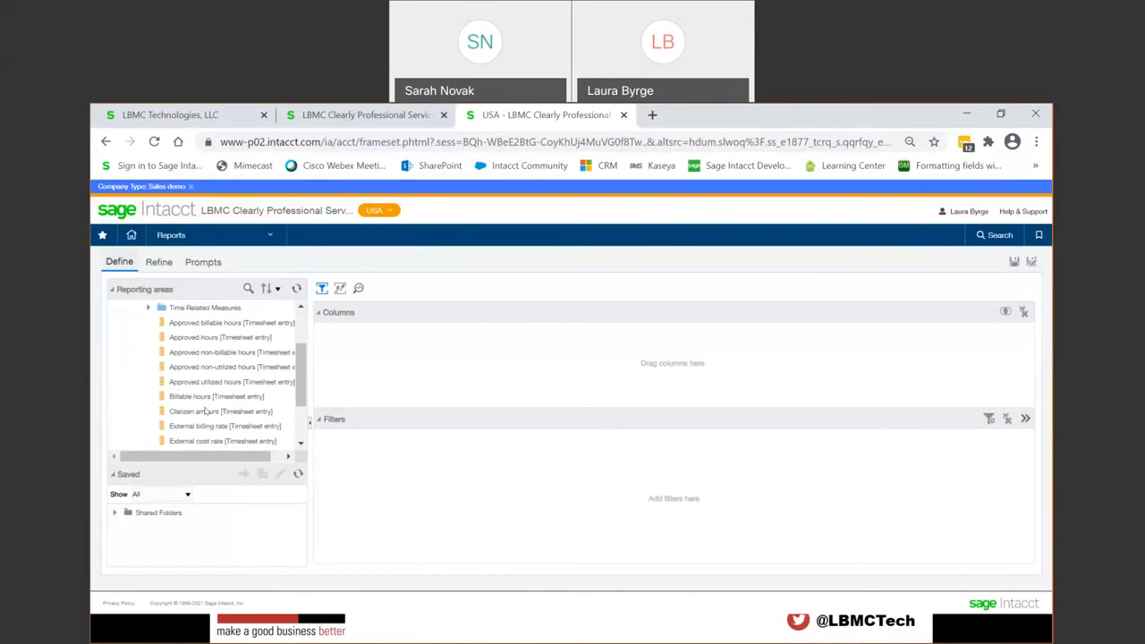
scroll(205, 411, "down", 2)
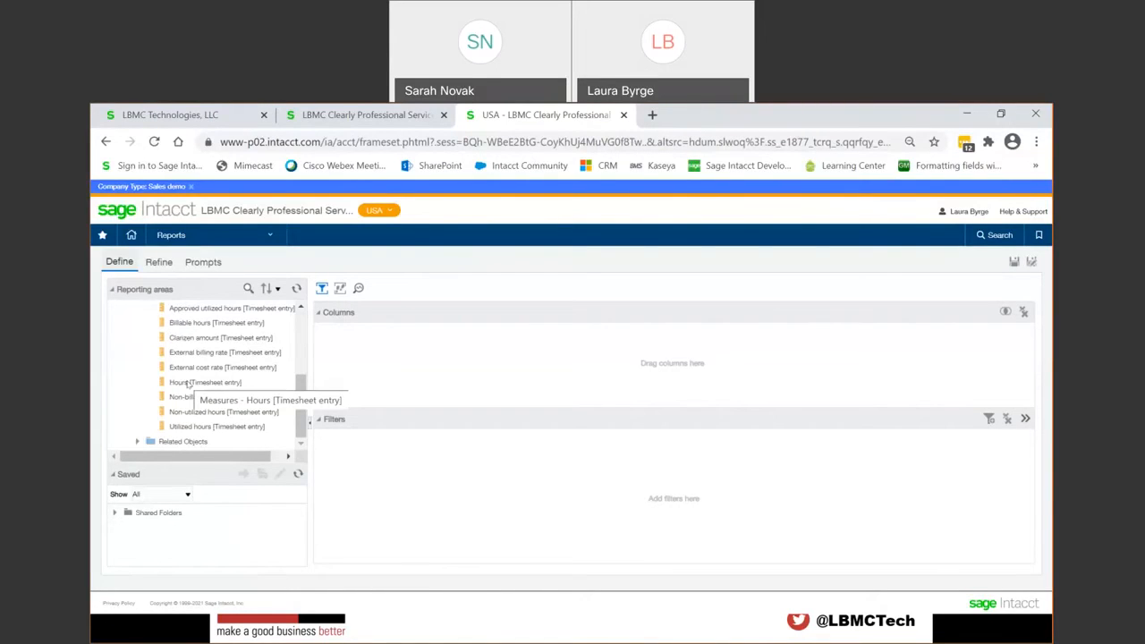
double_click(189, 384)
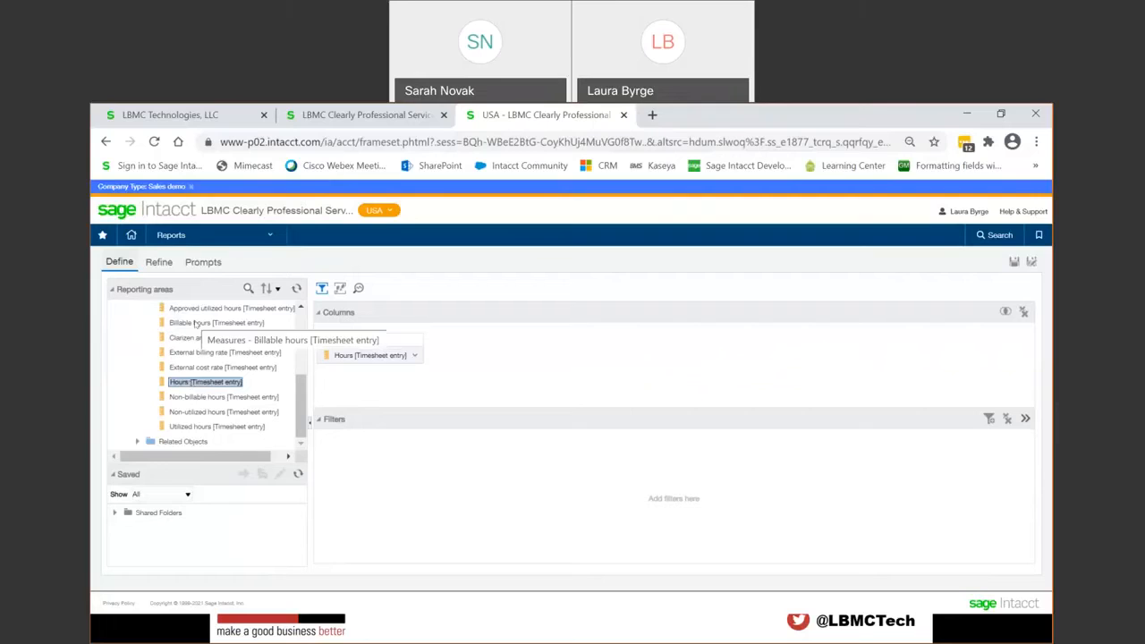
double_click(195, 323)
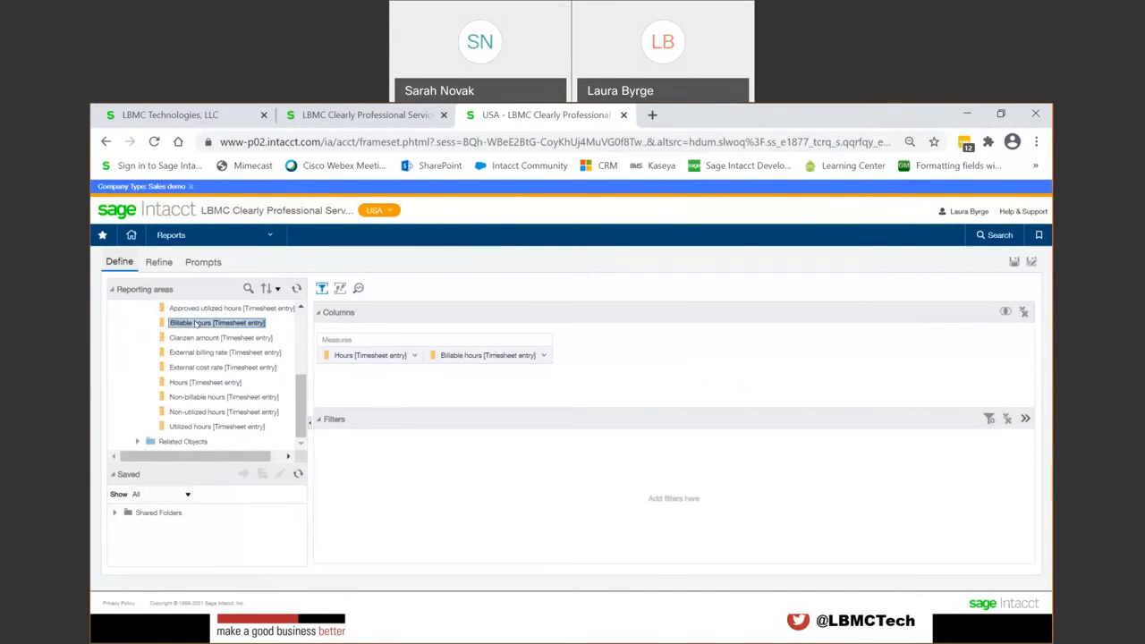
double_click(206, 397)
Step: Add the State field from the related Timesheet object as a report column
scroll(206, 400, "up", 5)
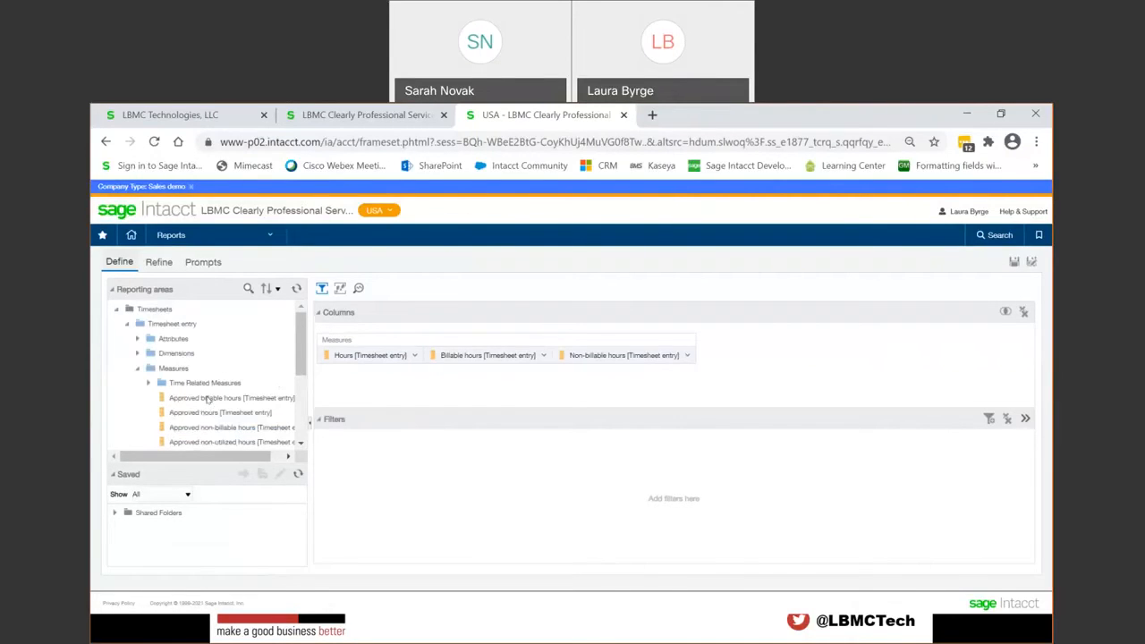
scroll(206, 399, "down", 3)
scroll(206, 399, "down", 3)
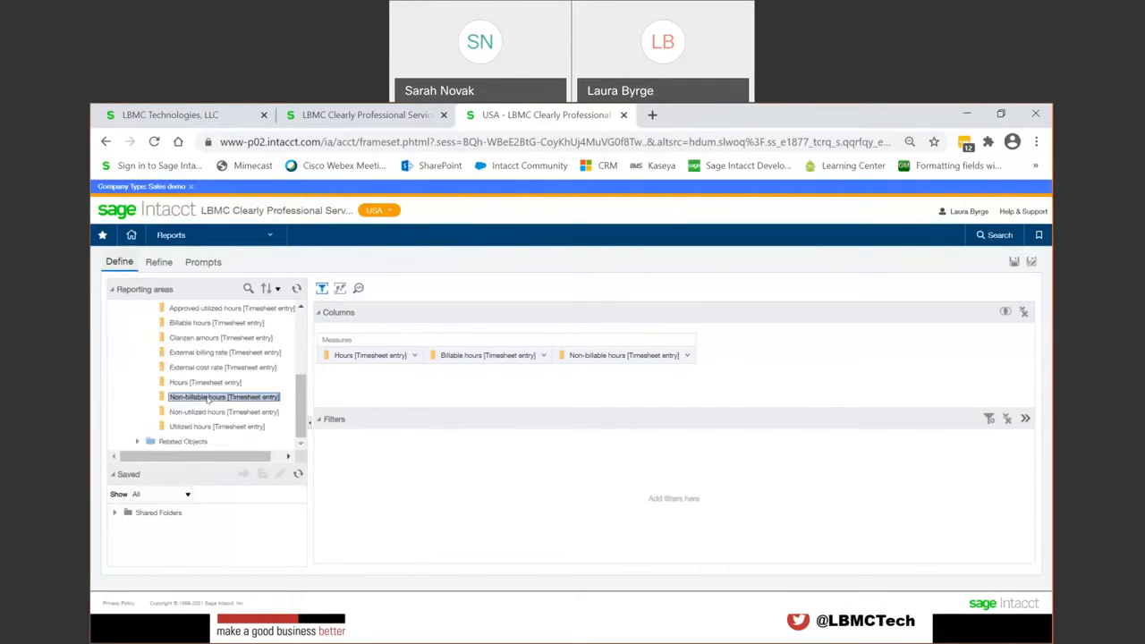
left_click(138, 442)
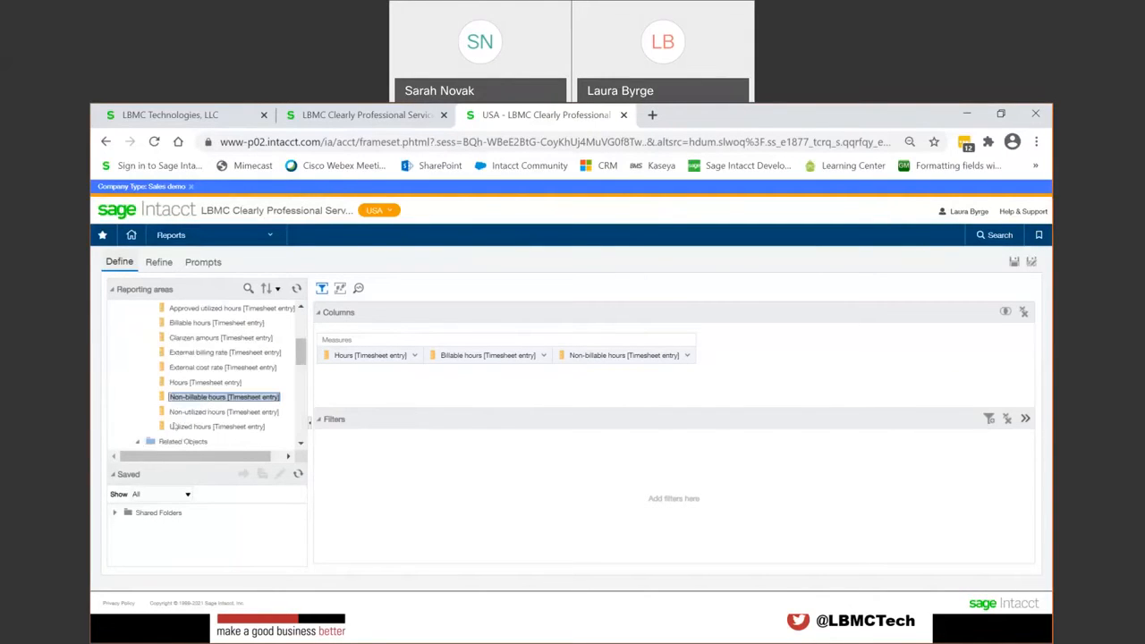
scroll(190, 409, "down", 3)
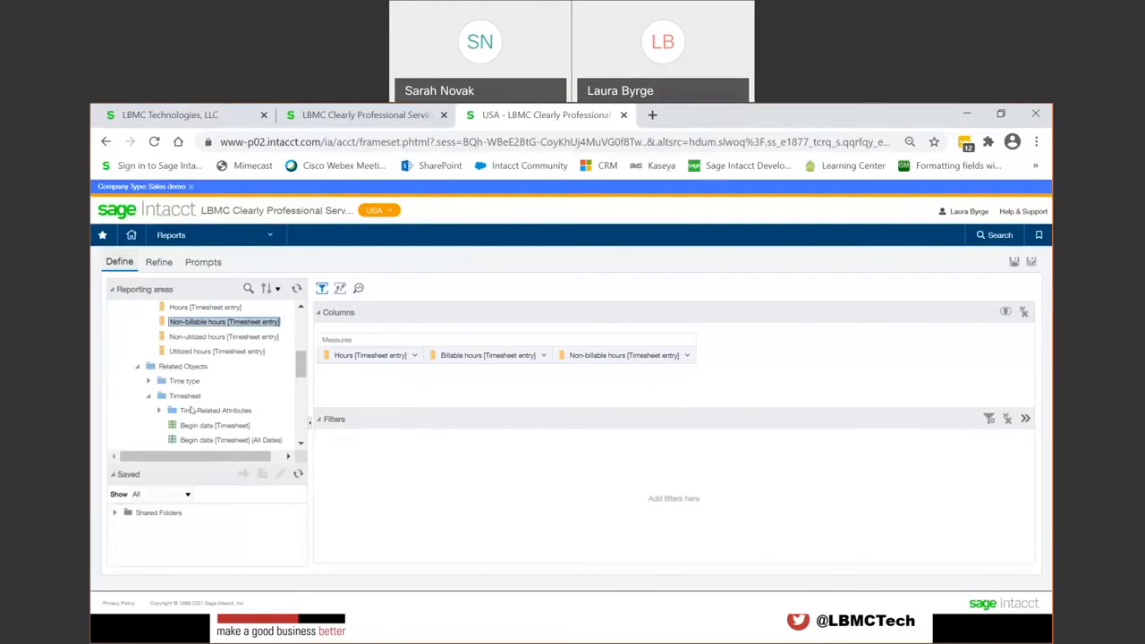
scroll(190, 410, "down", 3)
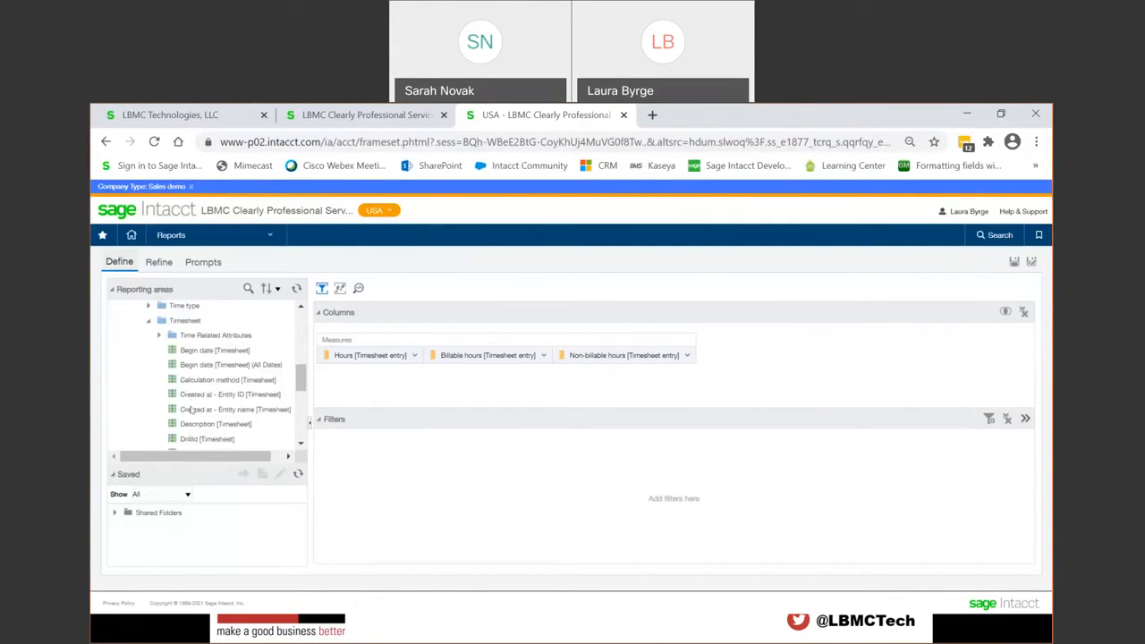
scroll(190, 410, "down", 3)
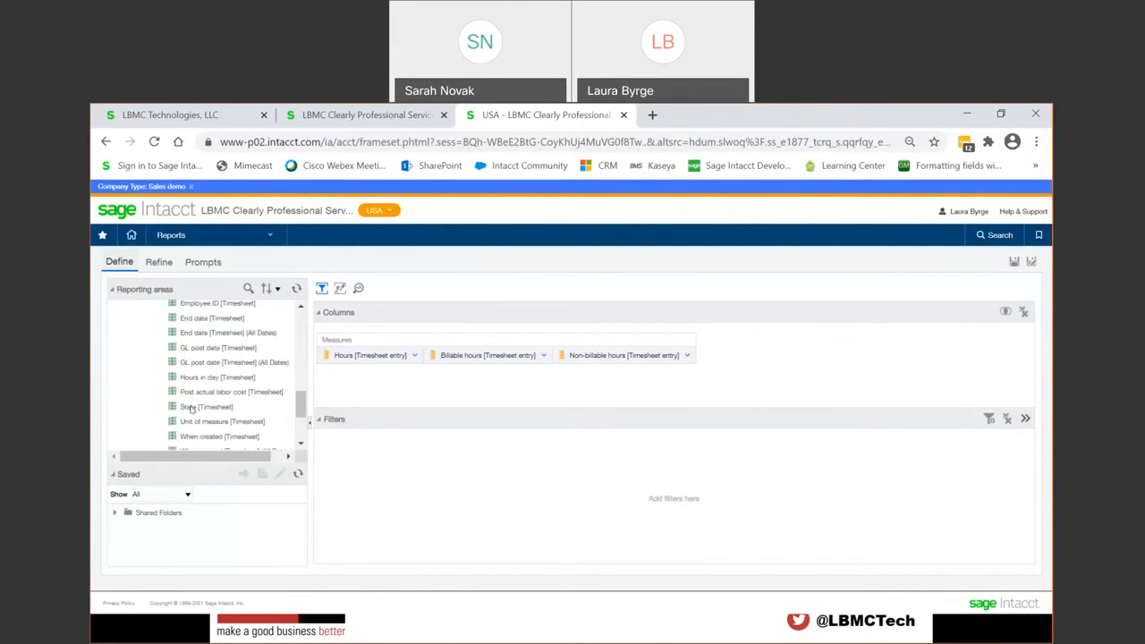
double_click(191, 407)
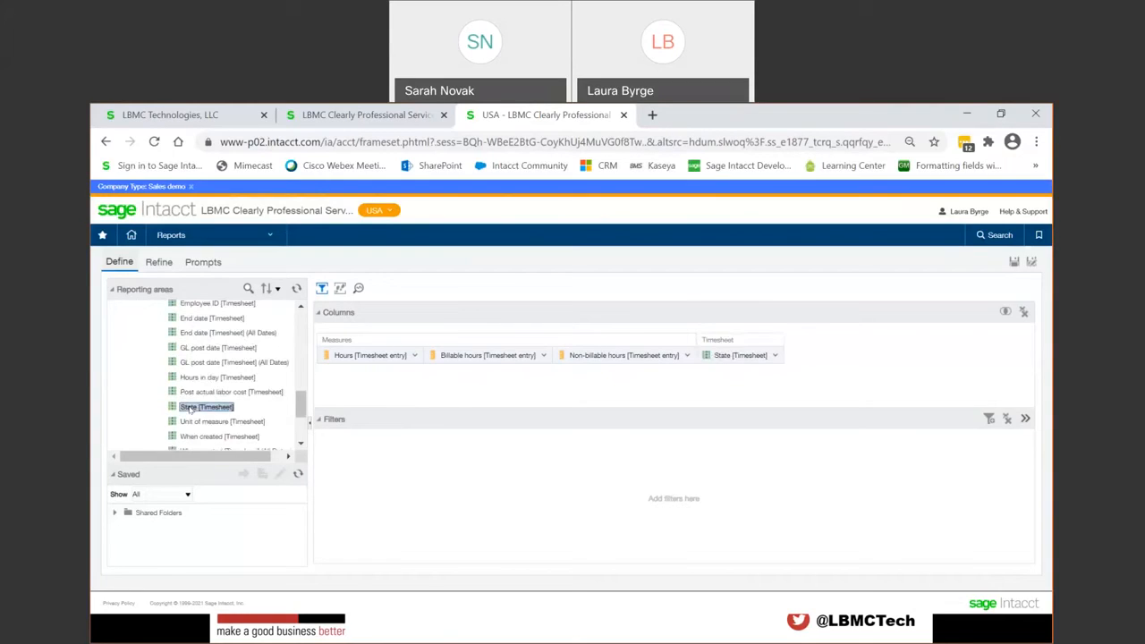
Step: Collapse the Timesheet folder under Related Objects and the Measures folder in the reporting areas tree
scroll(191, 403, "up", 3)
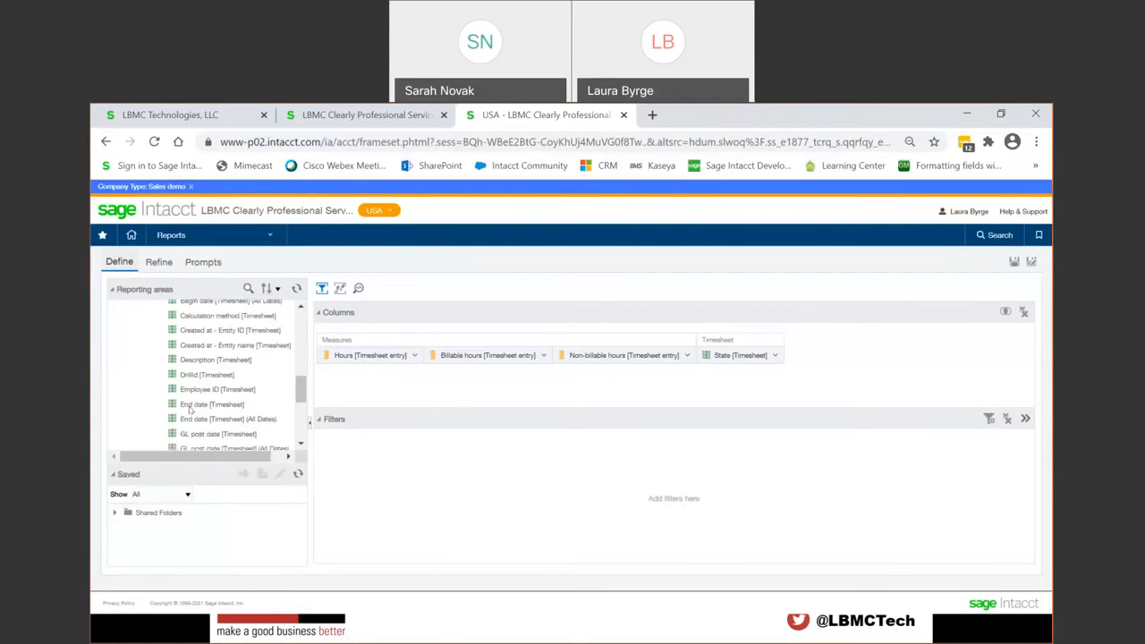
scroll(195, 372, "up", 3)
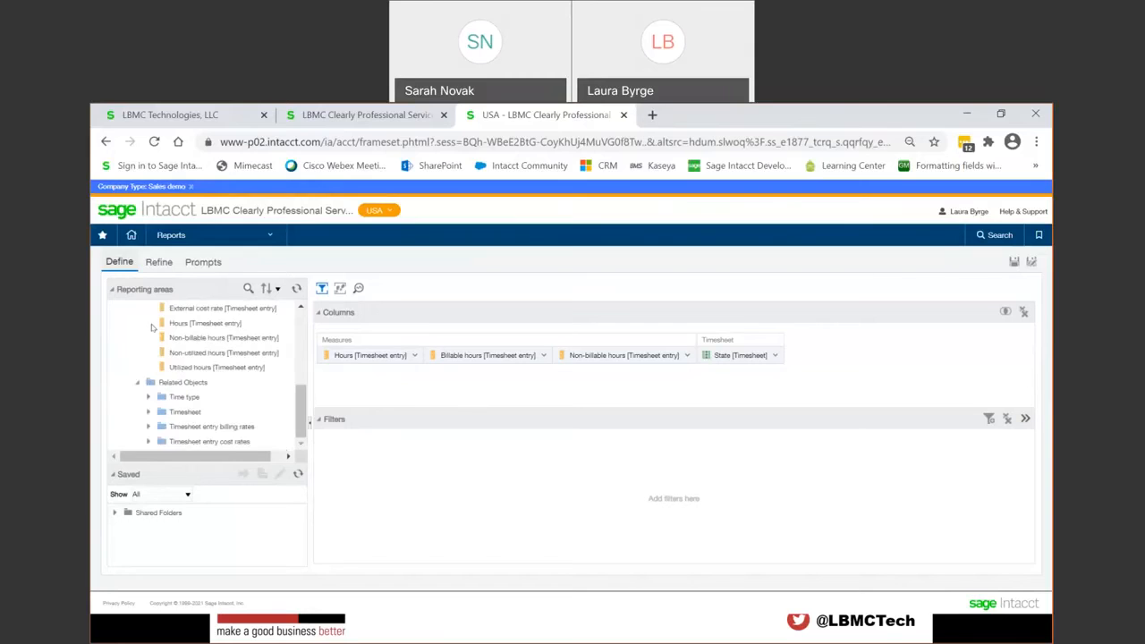
scroll(196, 372, "up", 1)
scroll(196, 376, "down", 3)
scroll(176, 386, "up", 5)
left_click(146, 383)
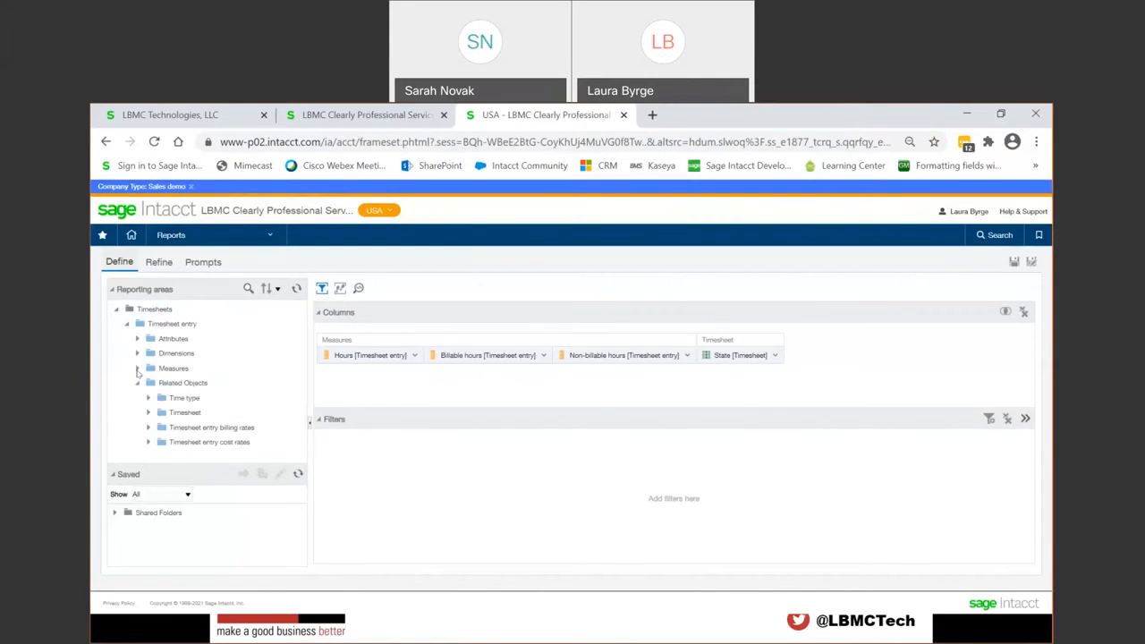
Step: Add the Project name field from the Project dimension of Timesheet entry as a report column
left_click(139, 354)
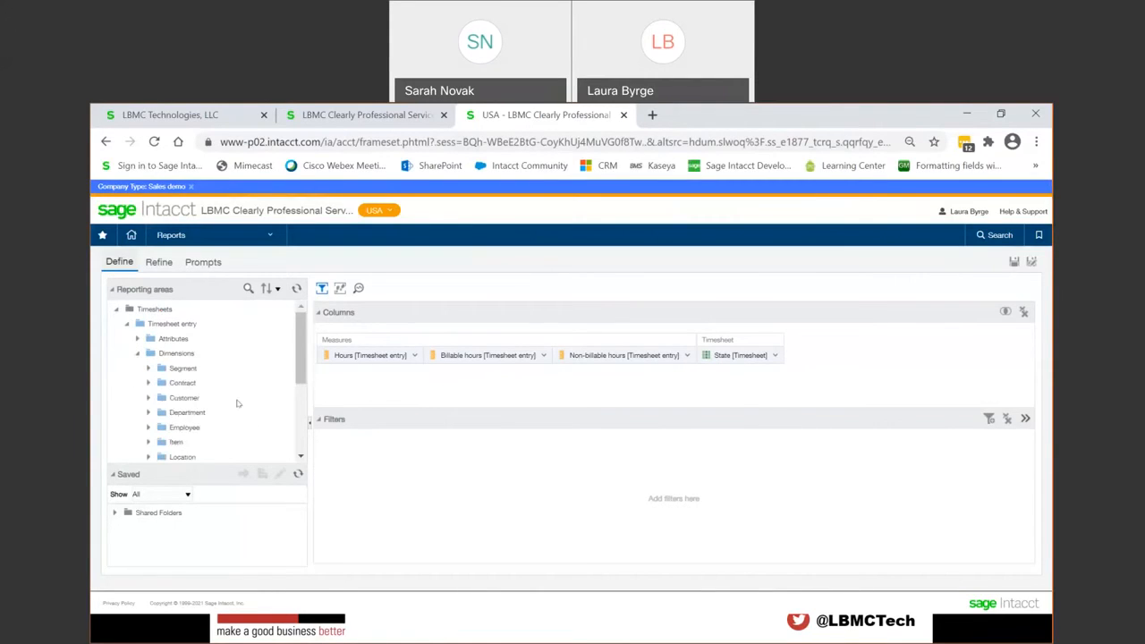
scroll(243, 402, "down", 2)
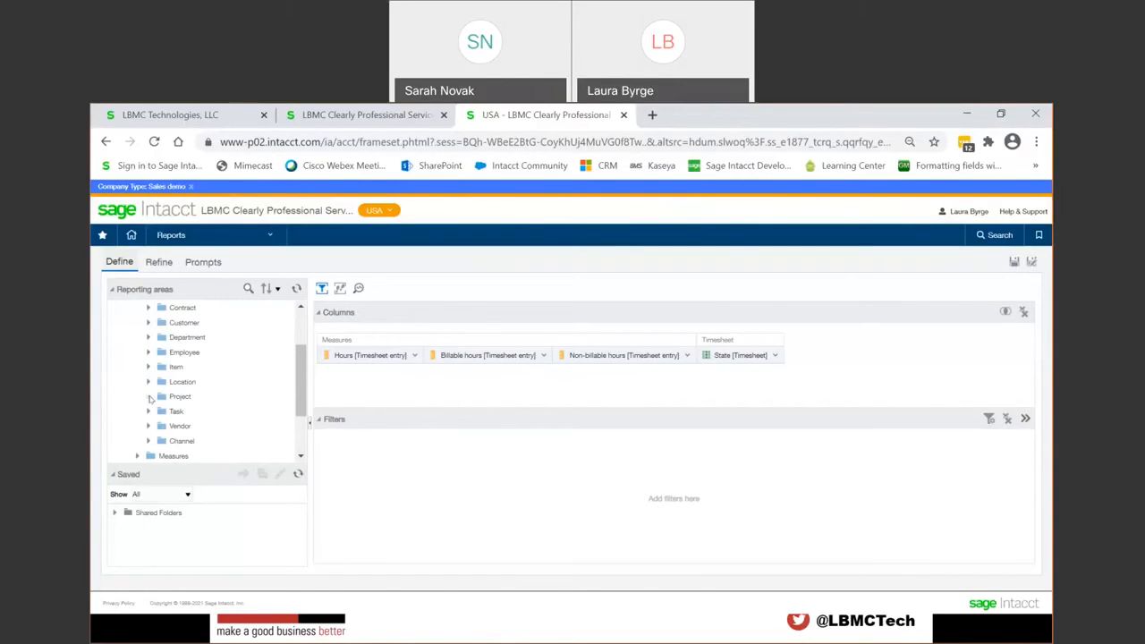
left_click(149, 396)
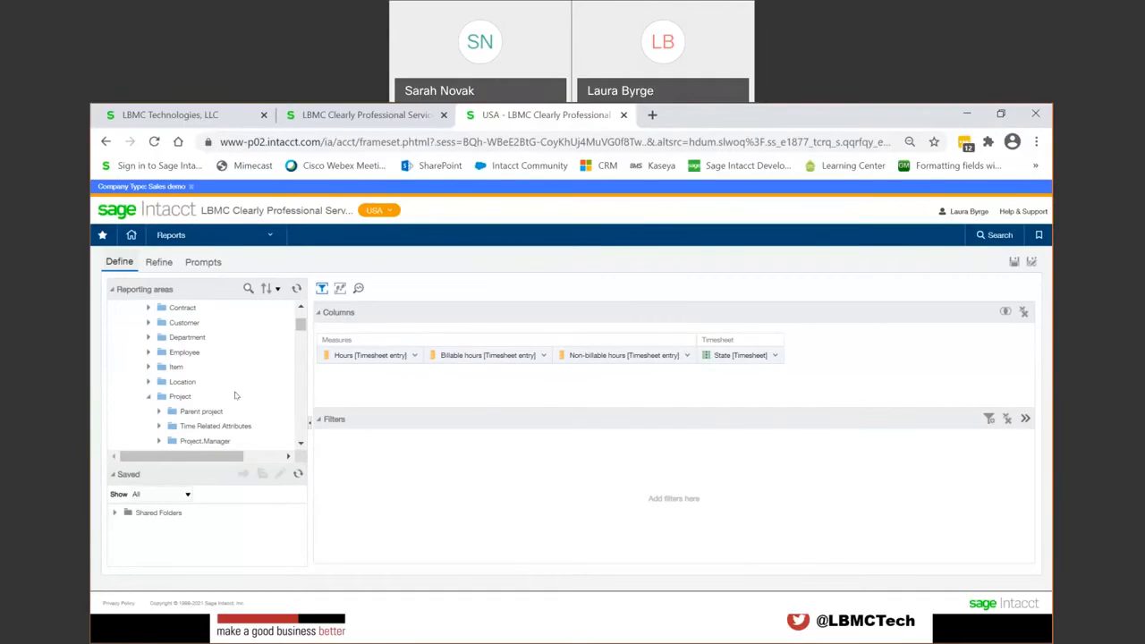
scroll(235, 395, "down", 2)
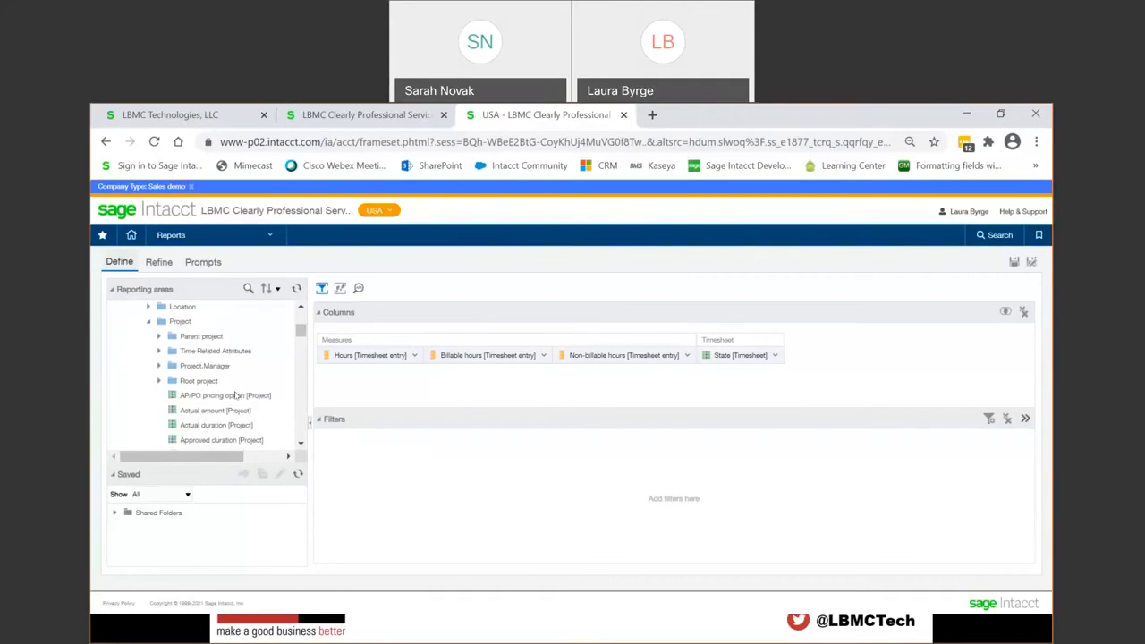
scroll(235, 395, "down", 2)
scroll(237, 394, "down", 3)
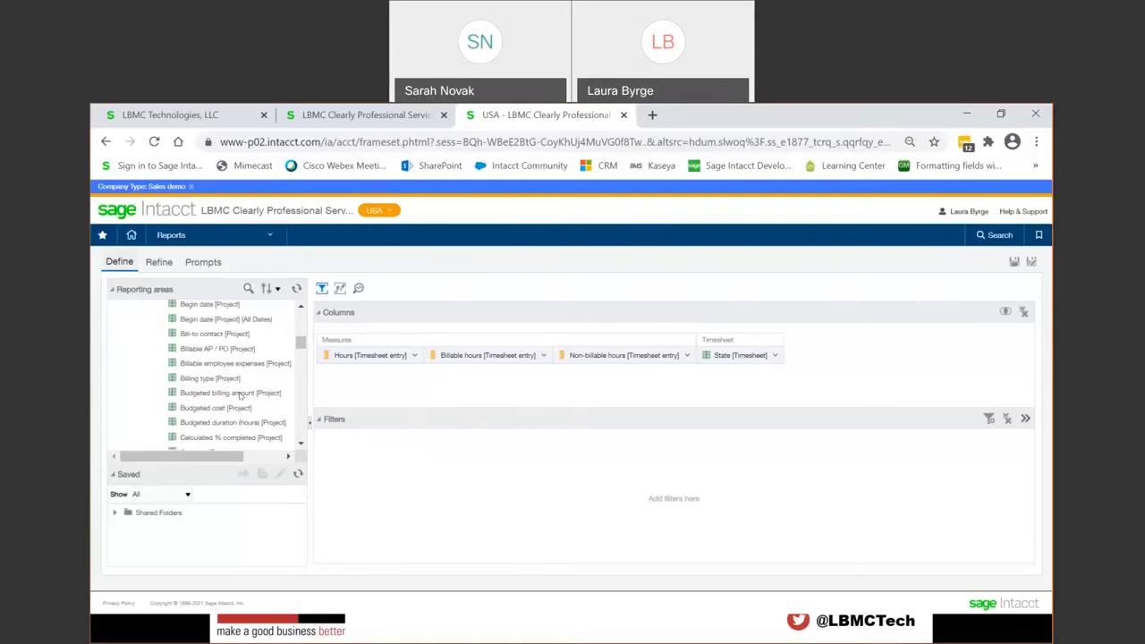
scroll(240, 395, "down", 6)
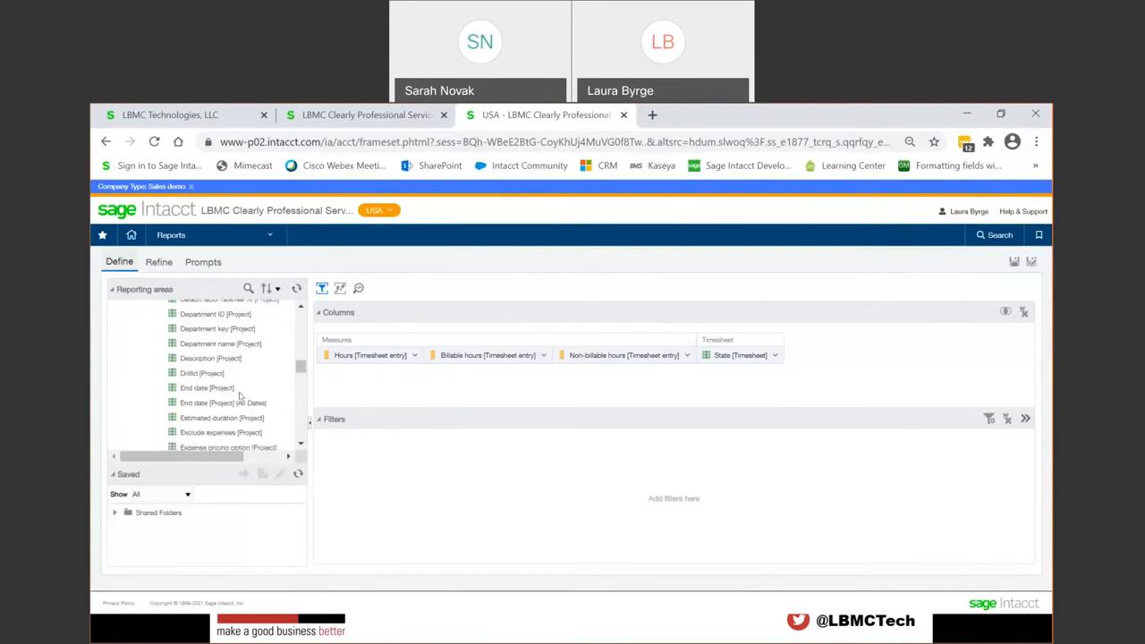
scroll(240, 396, "down", 5)
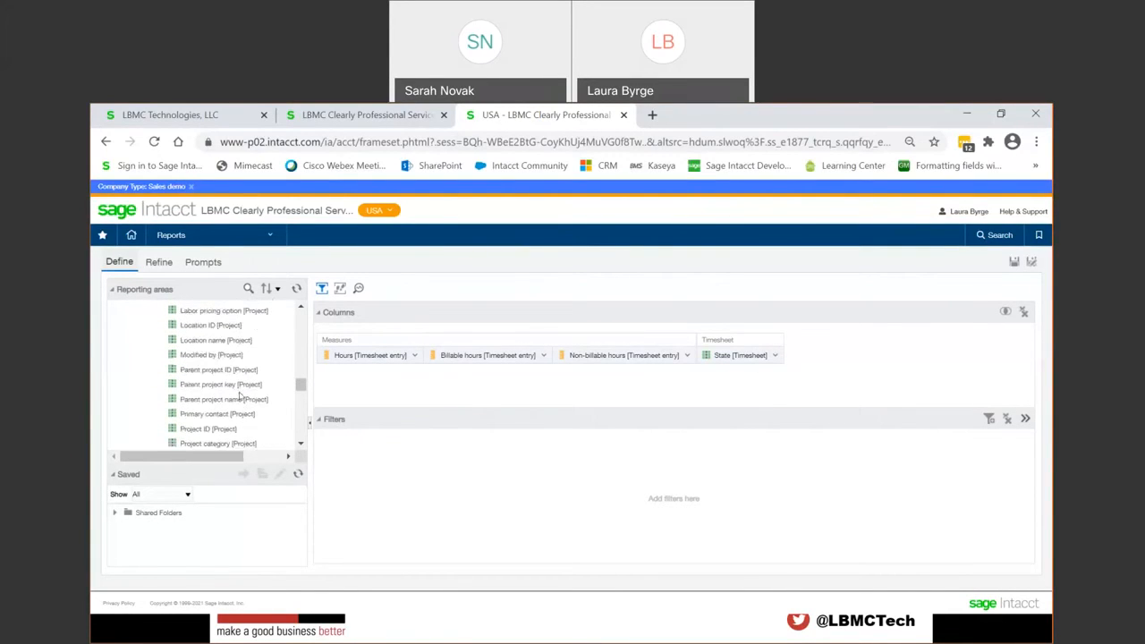
scroll(240, 396, "down", 3)
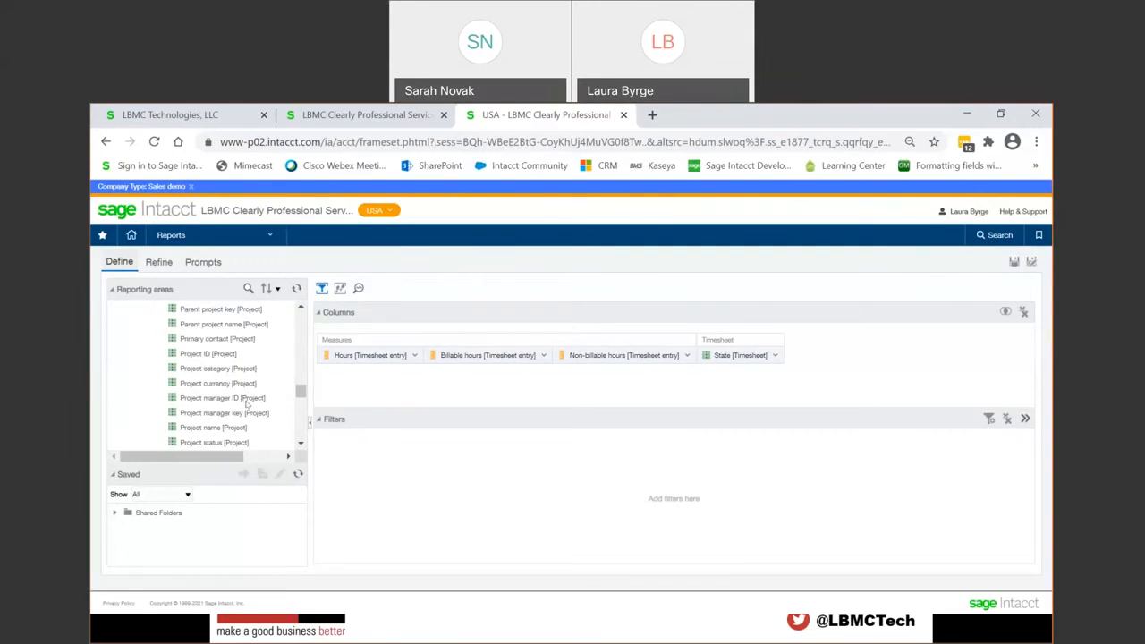
double_click(204, 429)
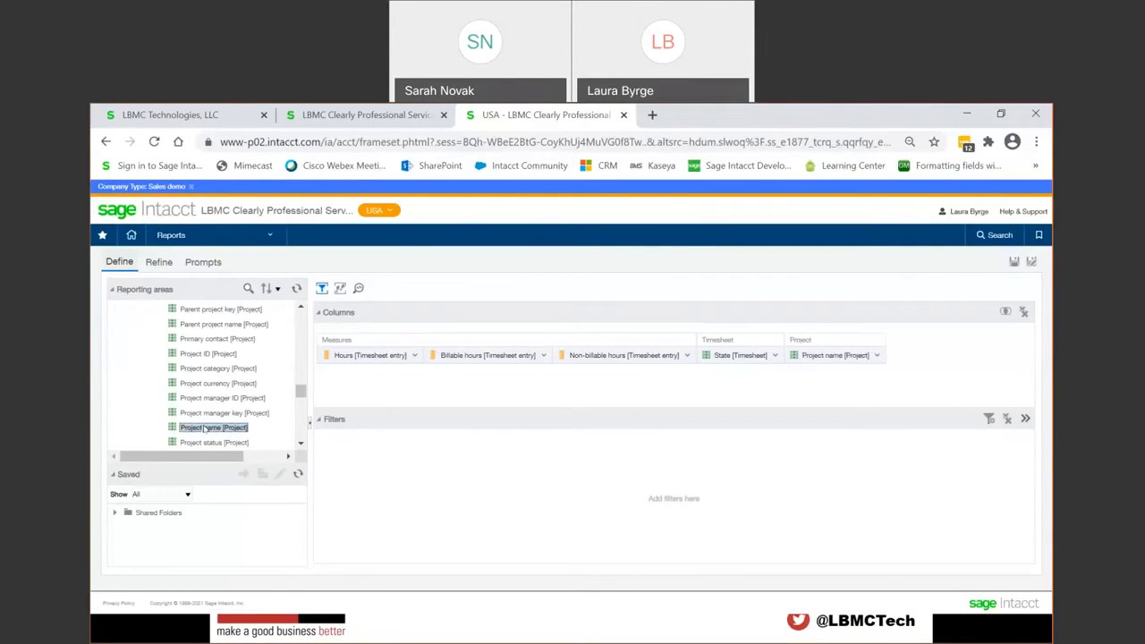
Step: Collapse the Project folder under Dimensions in the reporting areas tree
scroll(204, 428, "up", 6)
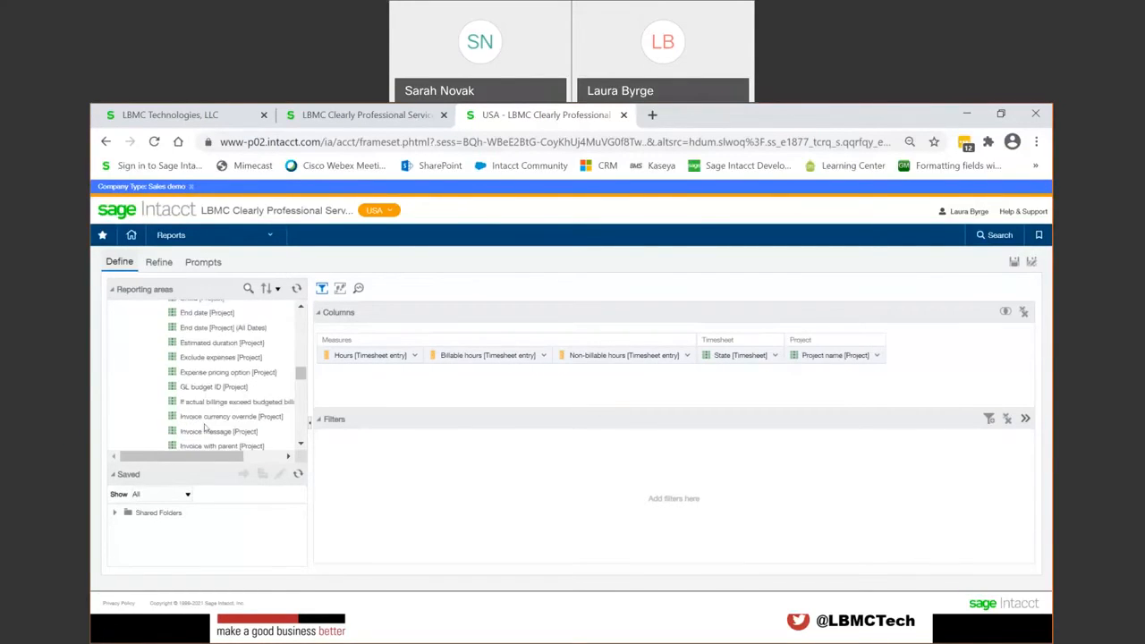
scroll(205, 428, "up", 2)
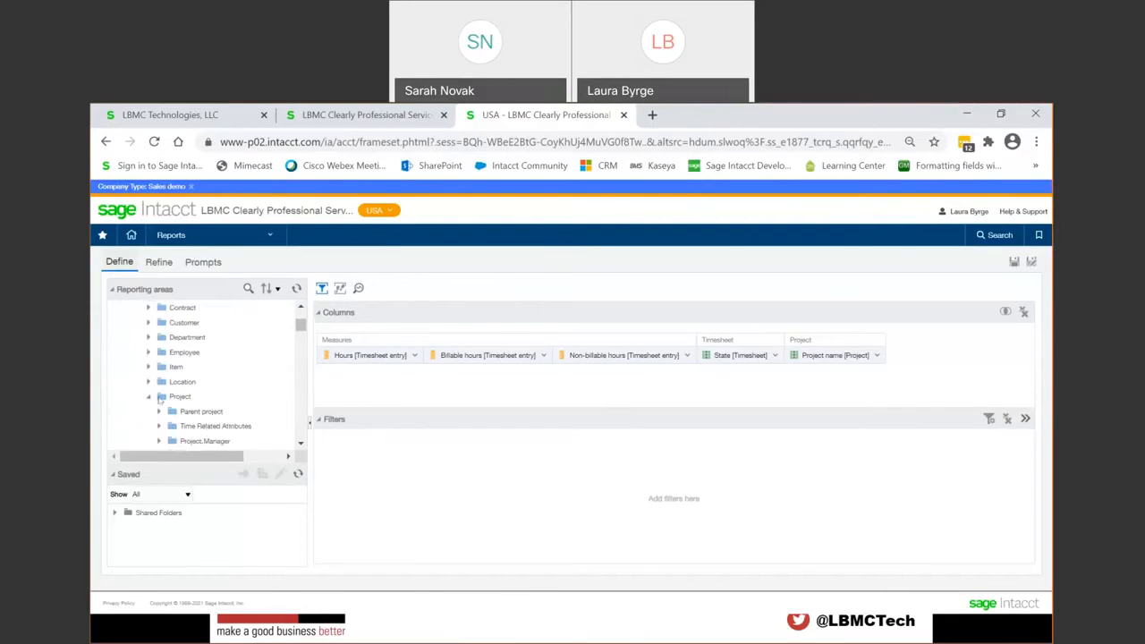
left_click(149, 397)
scroll(184, 399, "up", 3)
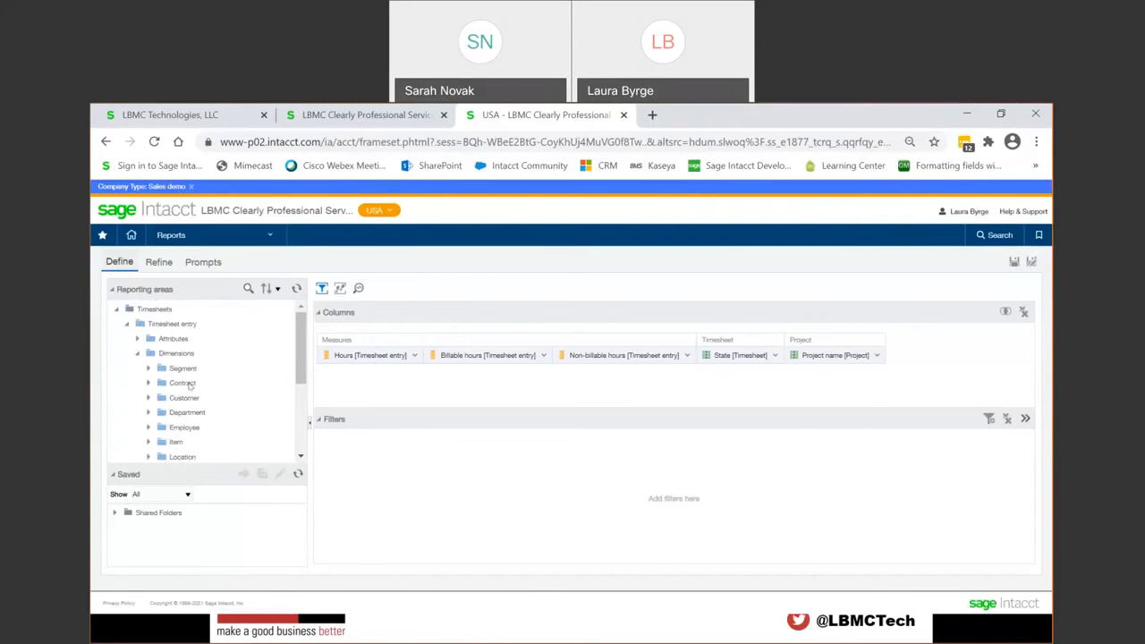
Step: Search the reporting areas for fields matching "Task name"
left_click(247, 290)
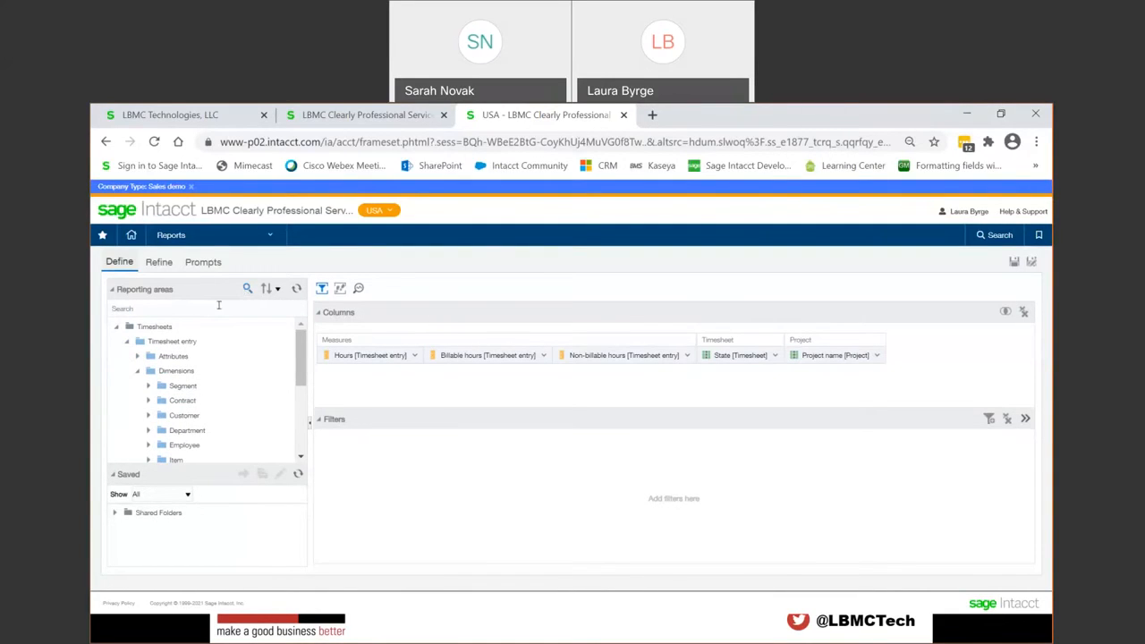
left_click(218, 305)
type("T")
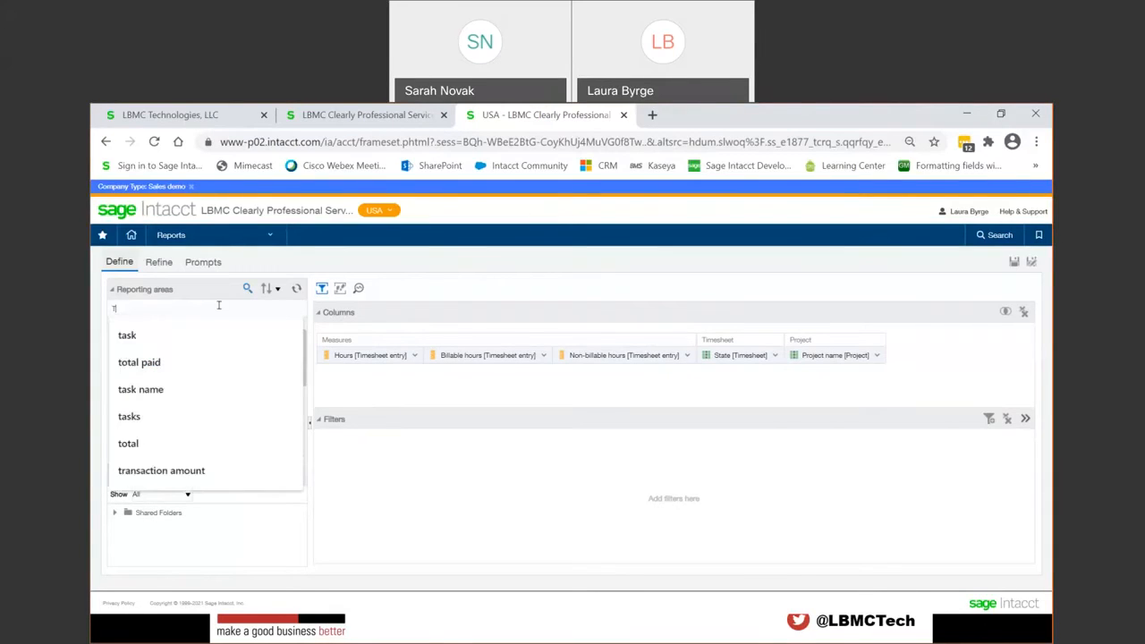
type("ask name")
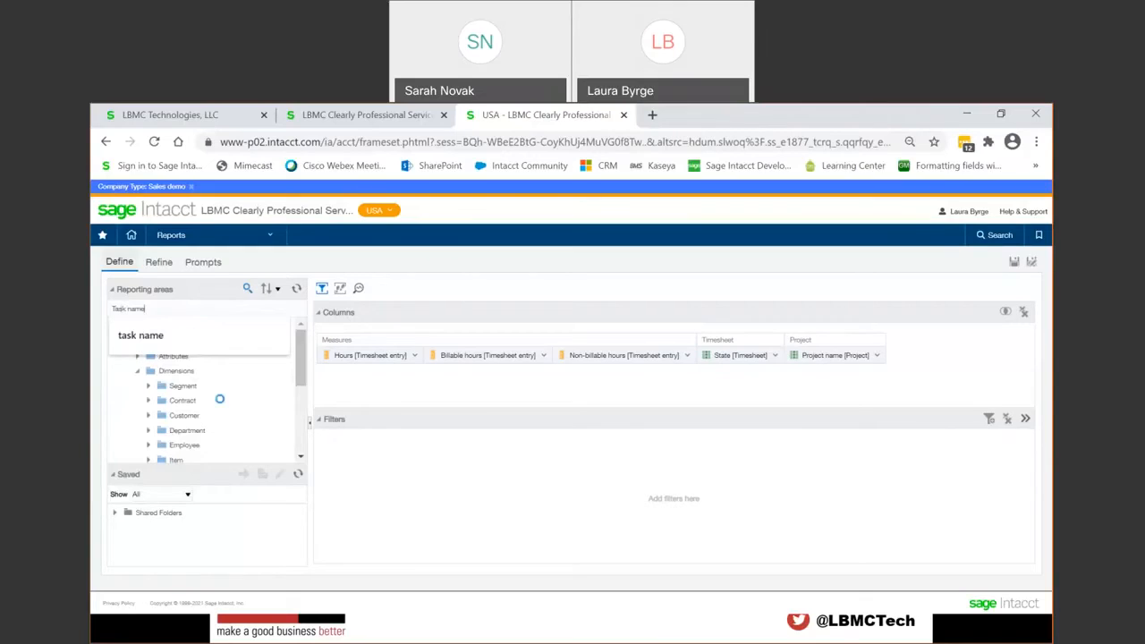
scroll(299, 416, "down", 4)
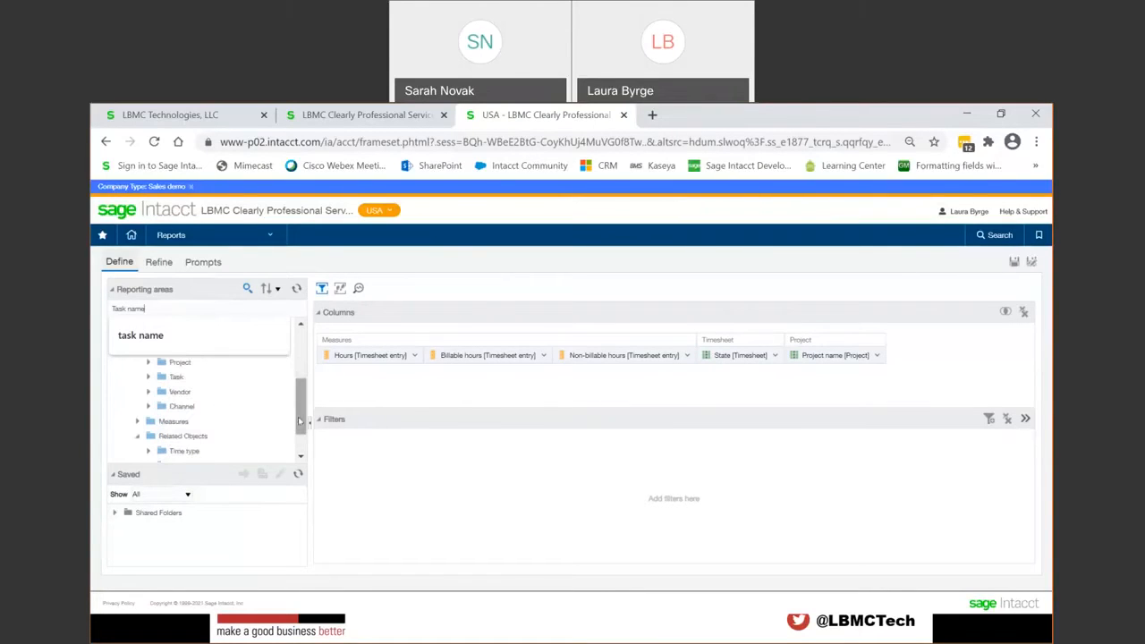
left_click(260, 404)
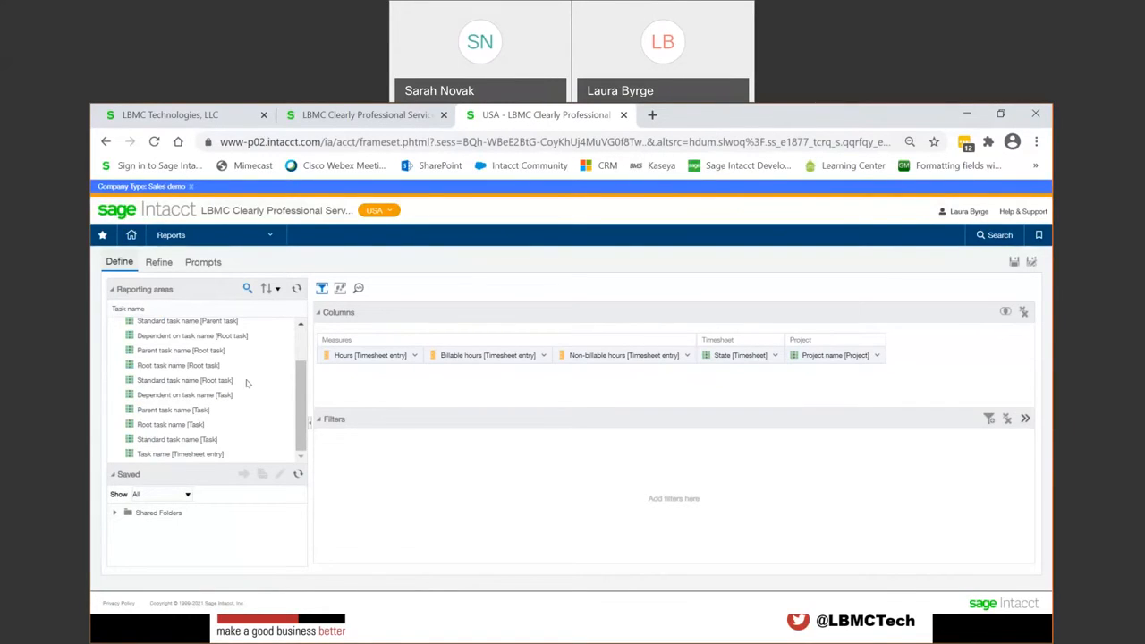
Step: Add the Task name attribute of Timesheet entry from the search results as a report column
scroll(248, 384, "up", 1)
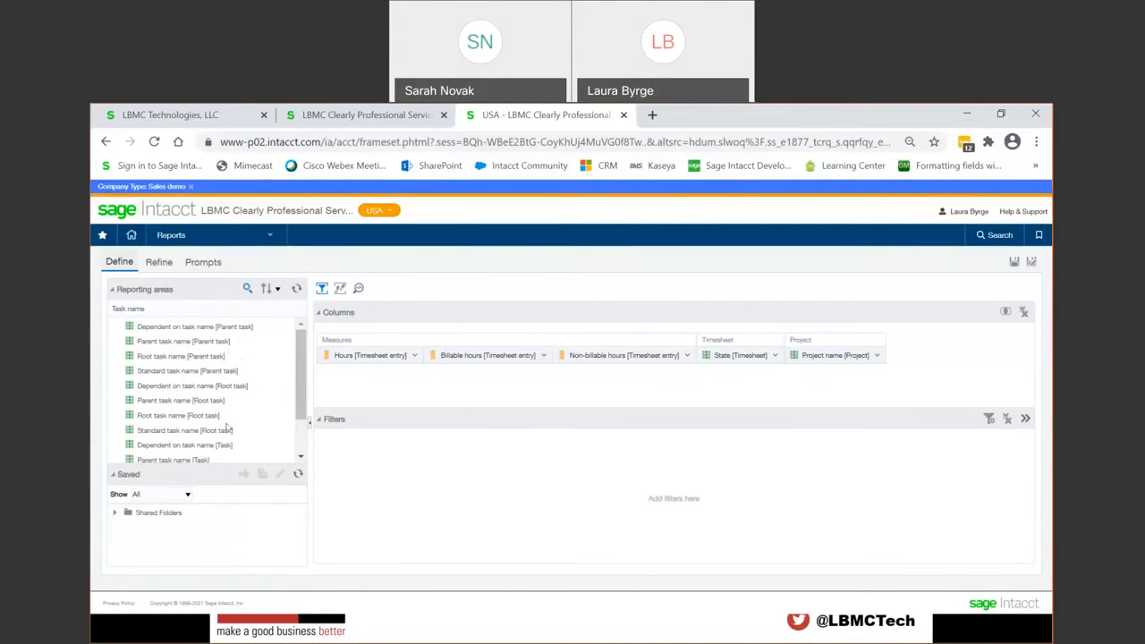
scroll(229, 420, "down", 1)
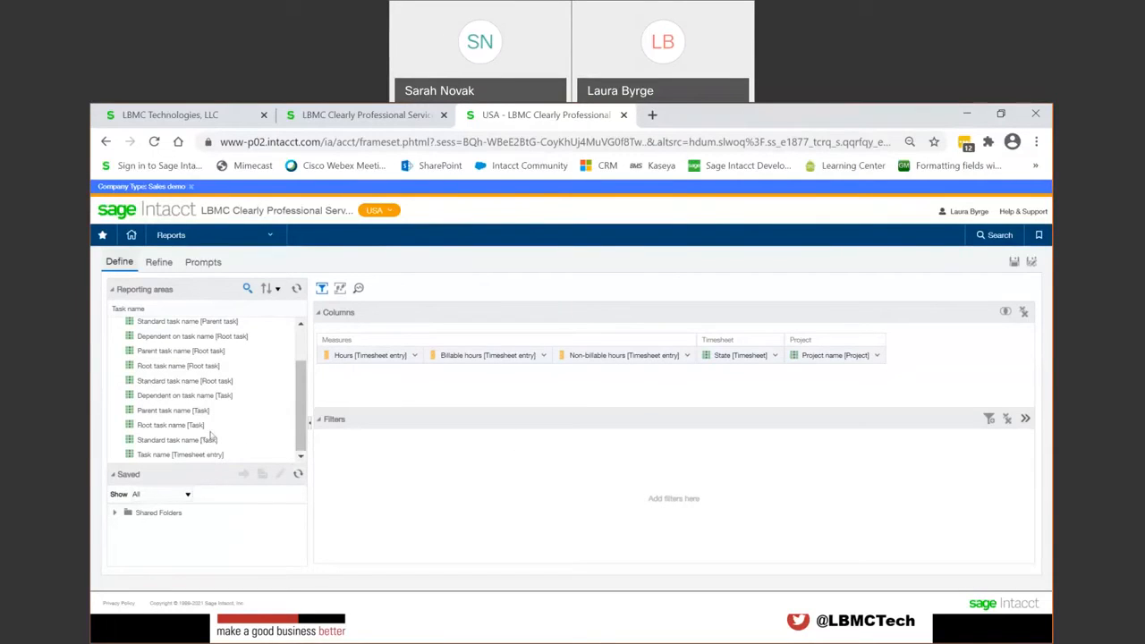
double_click(169, 456)
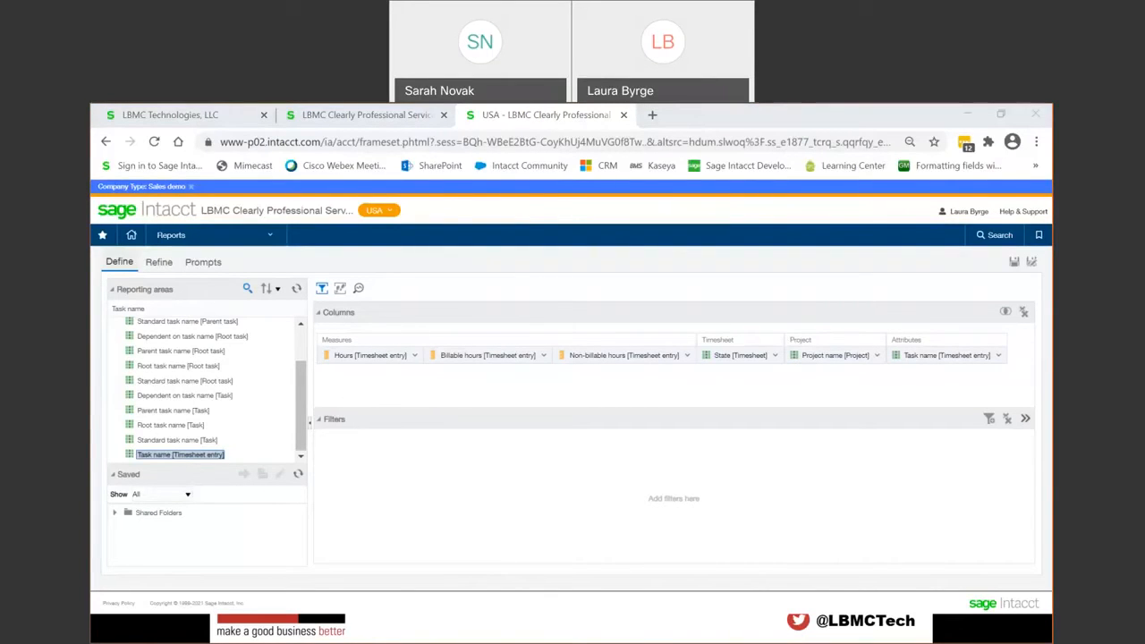
Step: Go on to refining the report and look over the title and timesheet results table
left_click(170, 263)
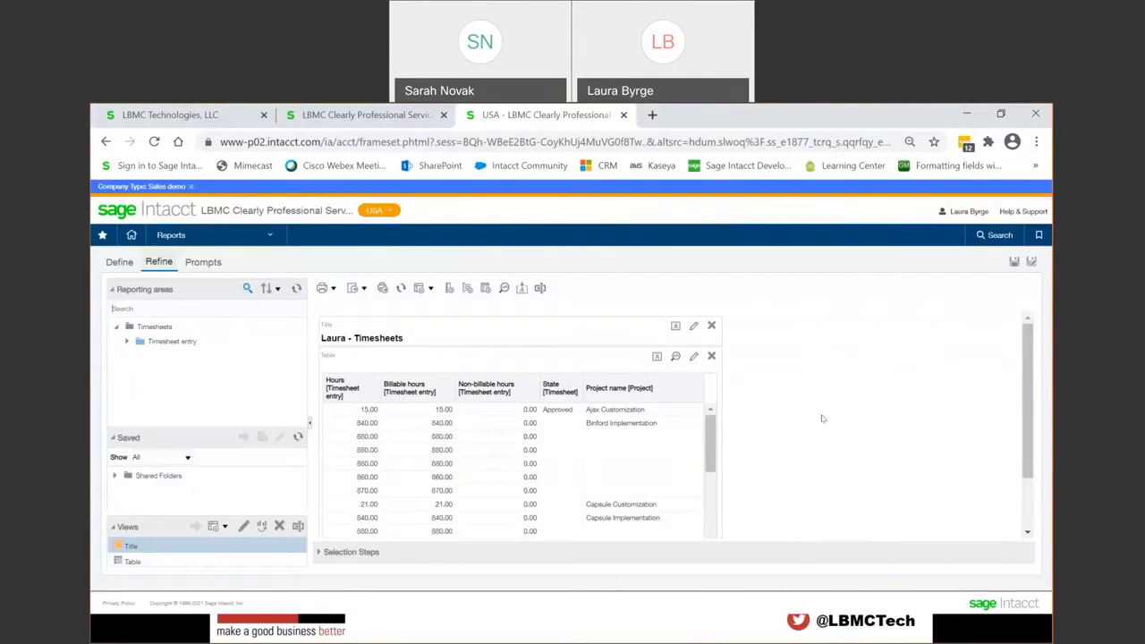
scroll(821, 417, "down", 1)
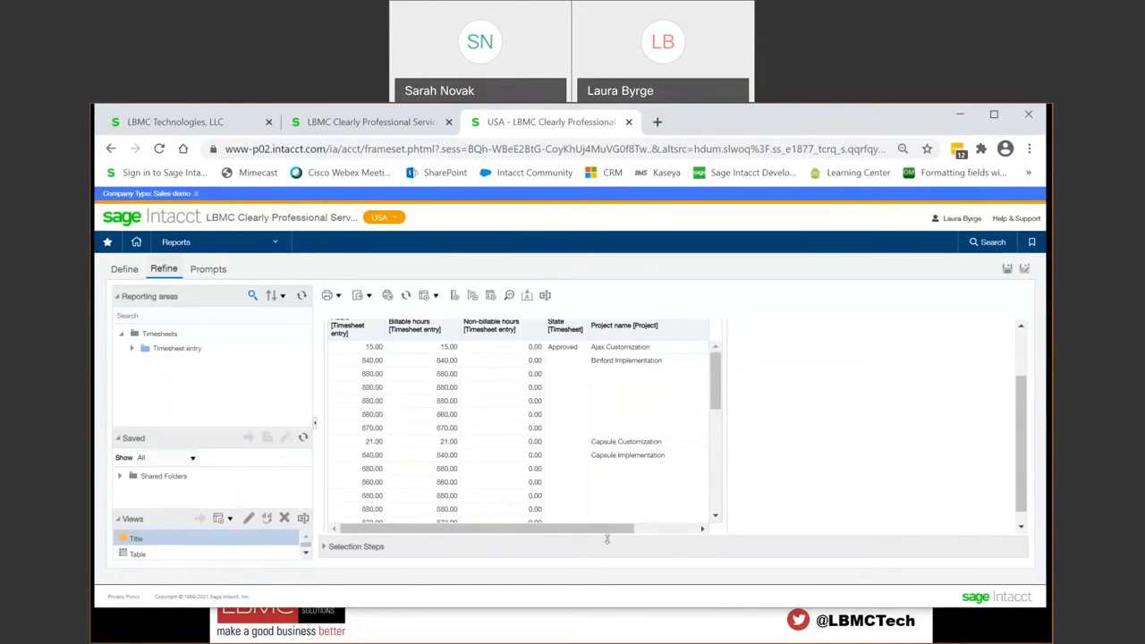
left_click_drag(610, 534, 580, 526)
left_click(1021, 327)
left_click(1020, 327)
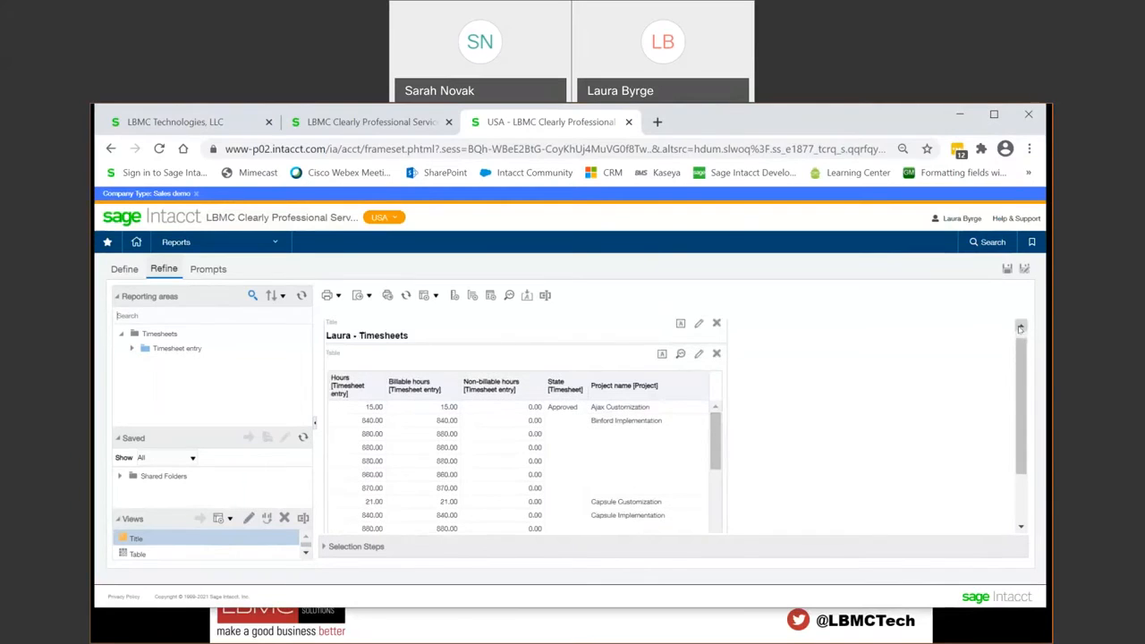
Step: Set the results table's data viewing to Content paging and recheck the table properties
left_click(680, 355)
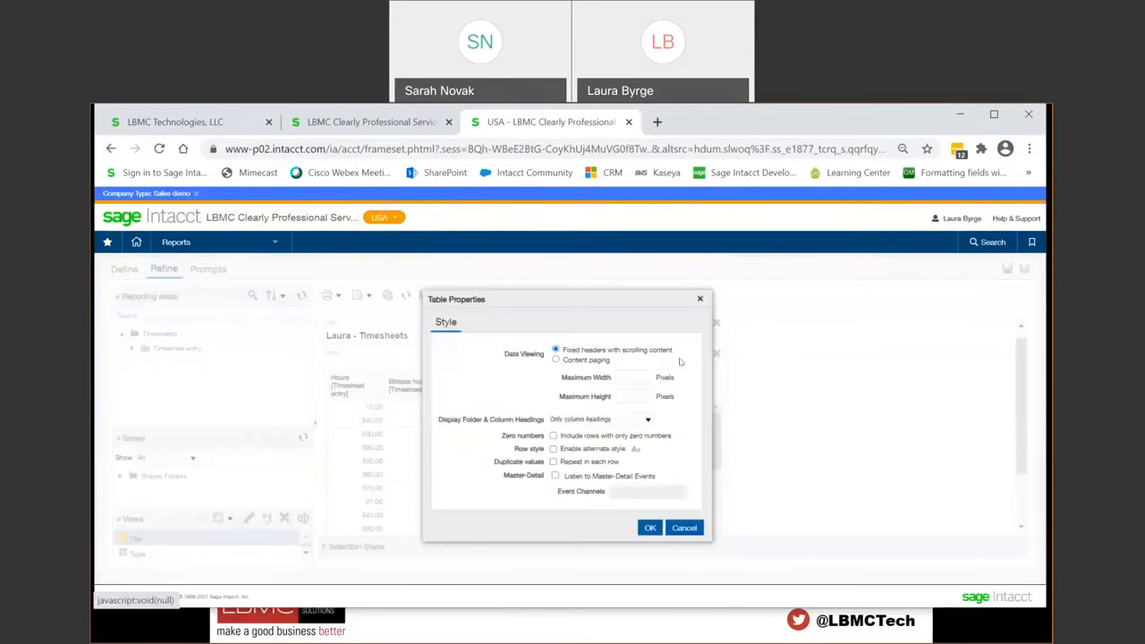
left_click(557, 361)
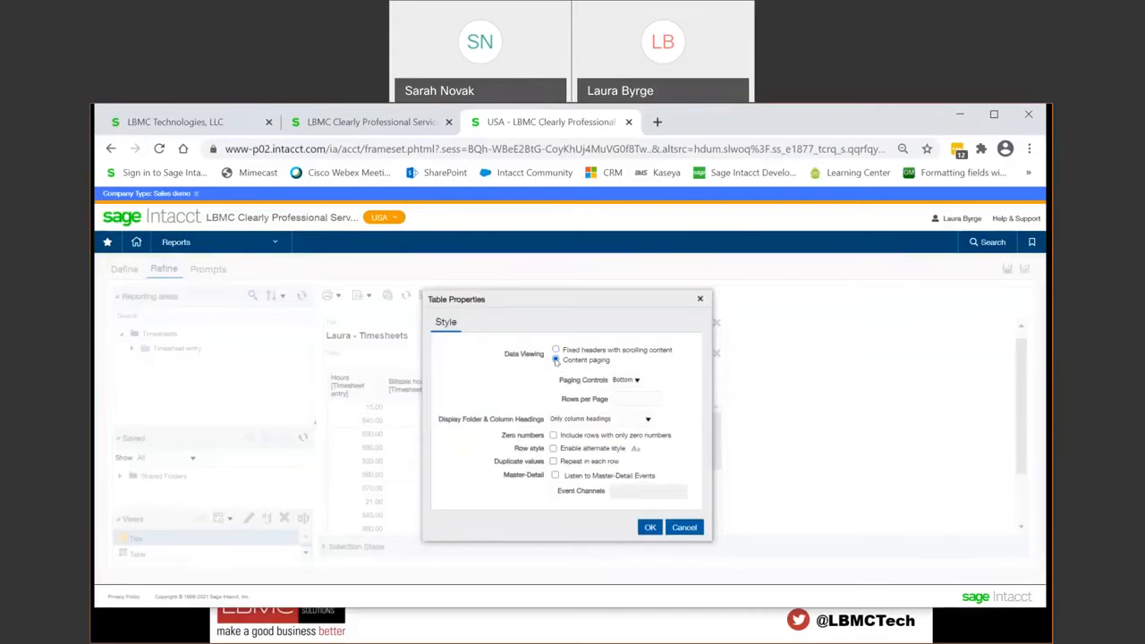
left_click(648, 528)
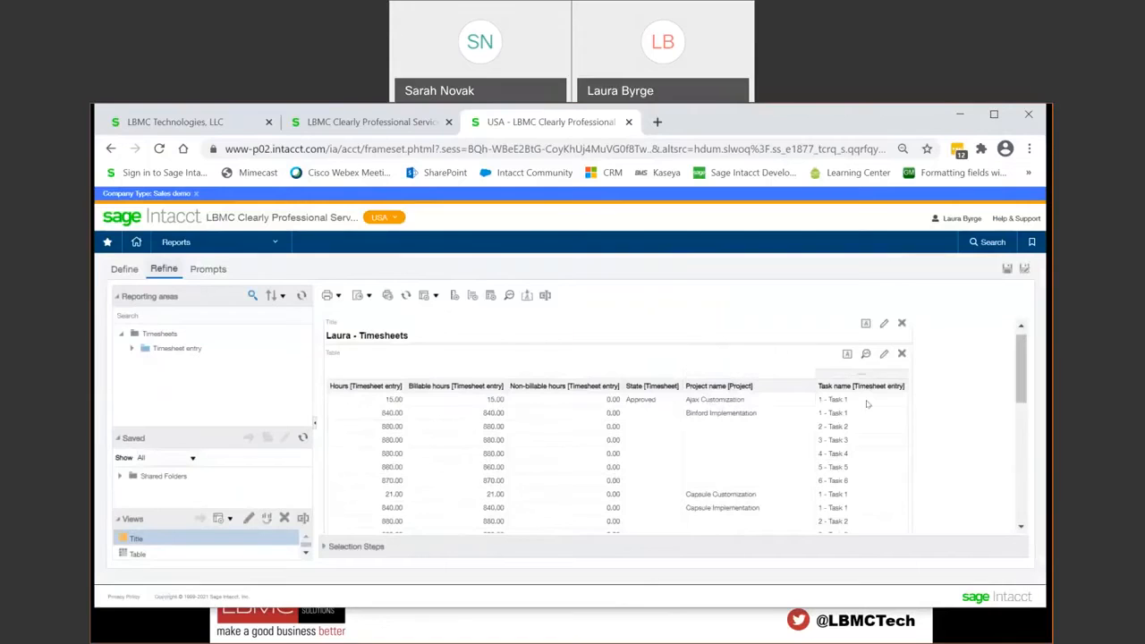
left_click(865, 355)
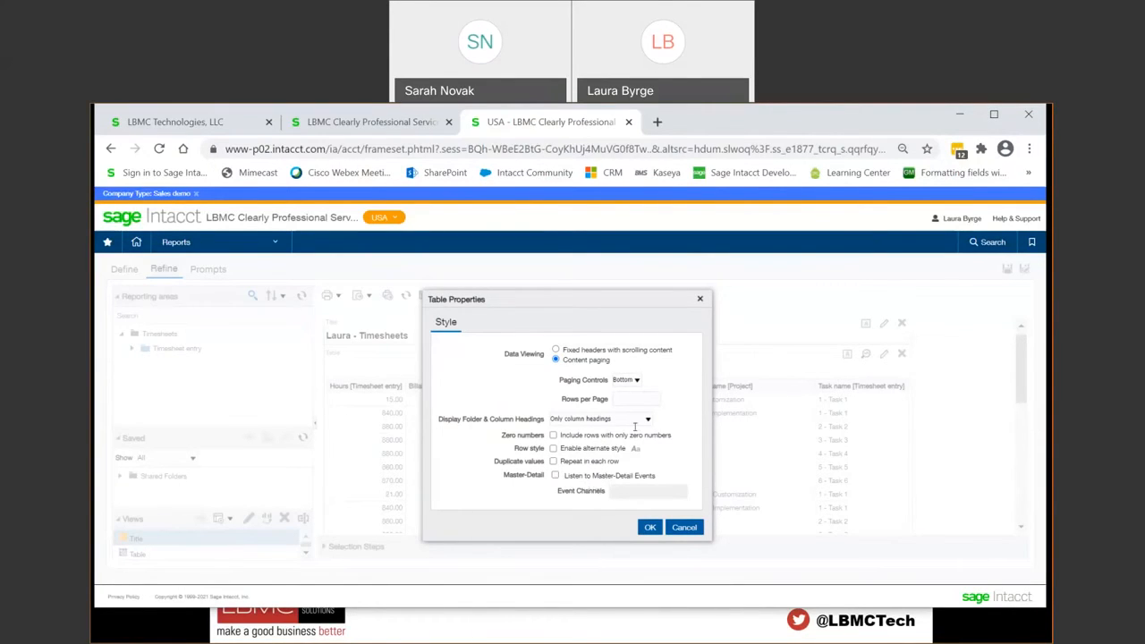
left_click(649, 527)
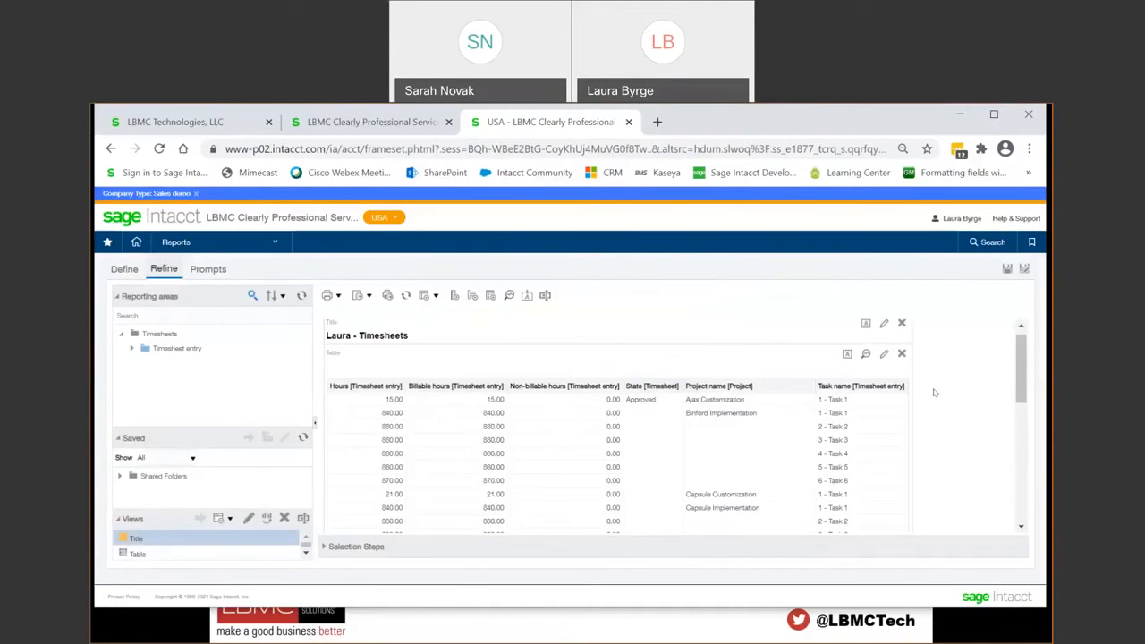
Step: Turn off the saved name display and title the report "Timesheet Demo by" followed by the presenter's first name
left_click(883, 326)
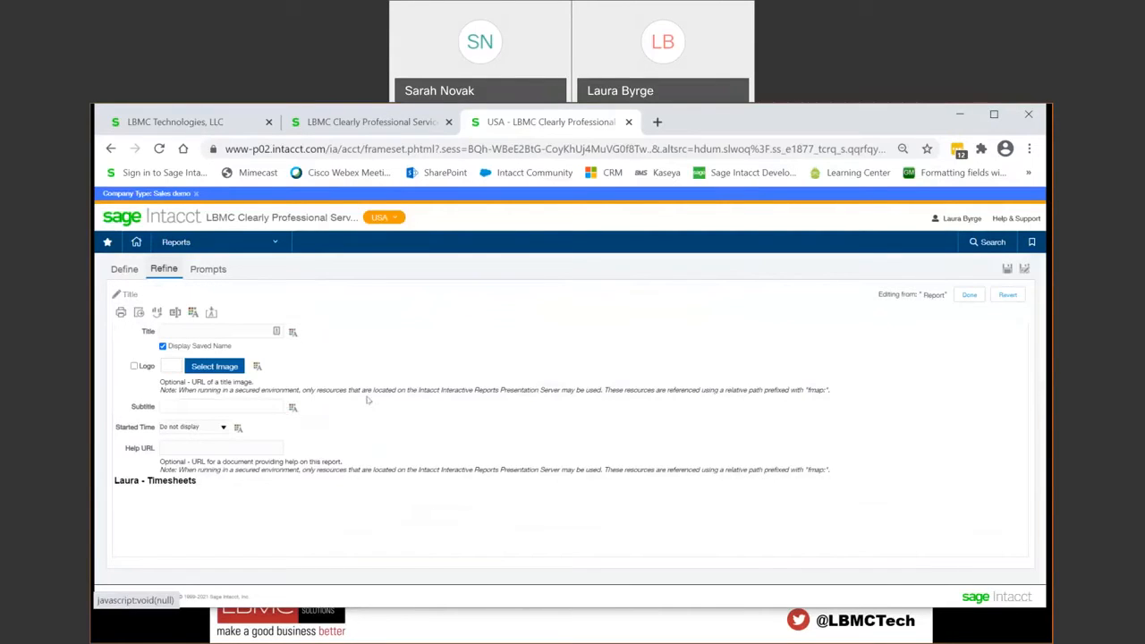
left_click(163, 345)
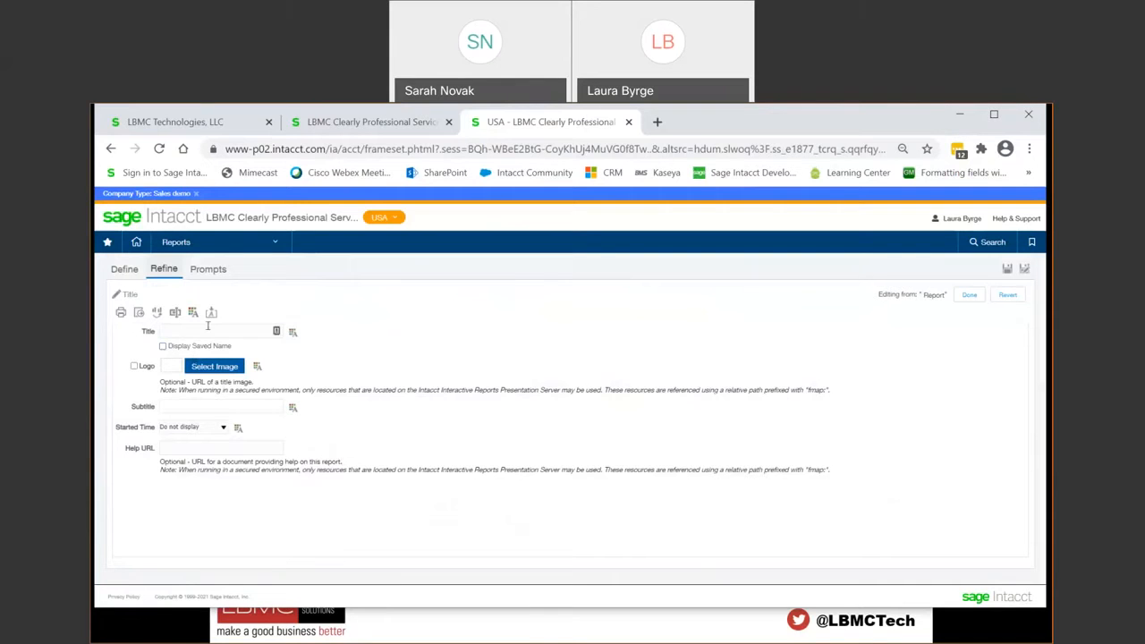
left_click(207, 329)
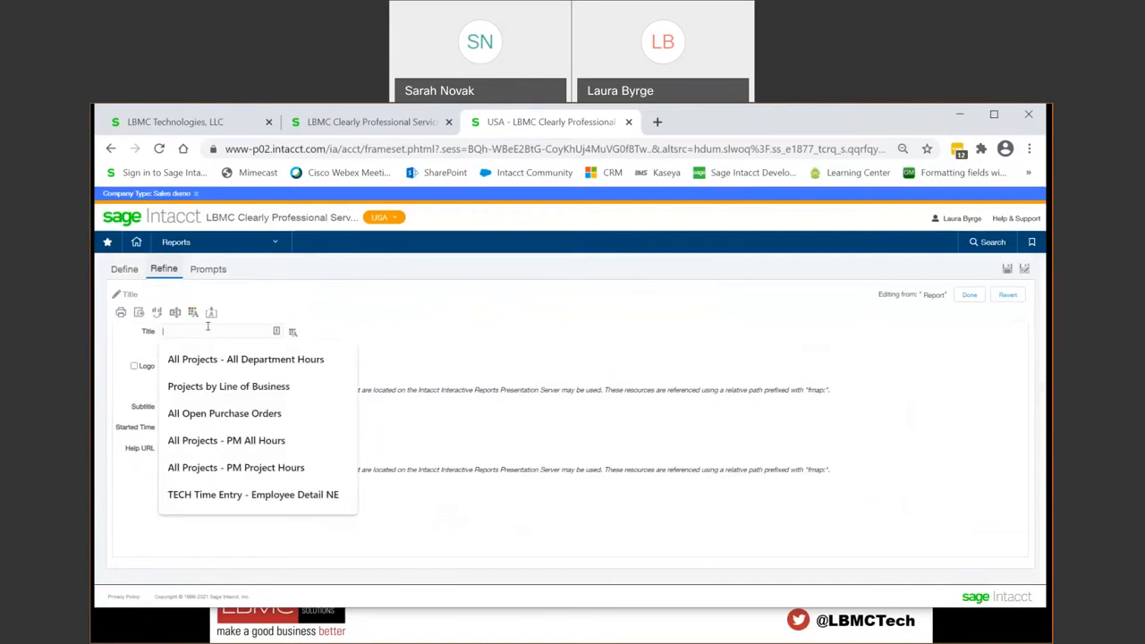
type("Timesheet")
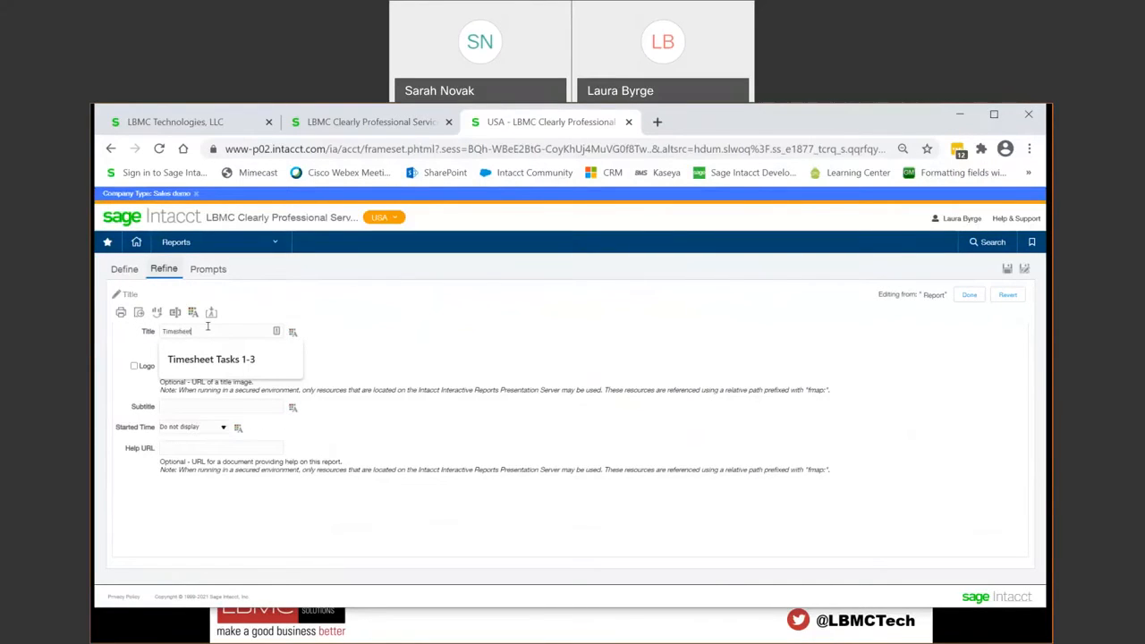
type(" Dem")
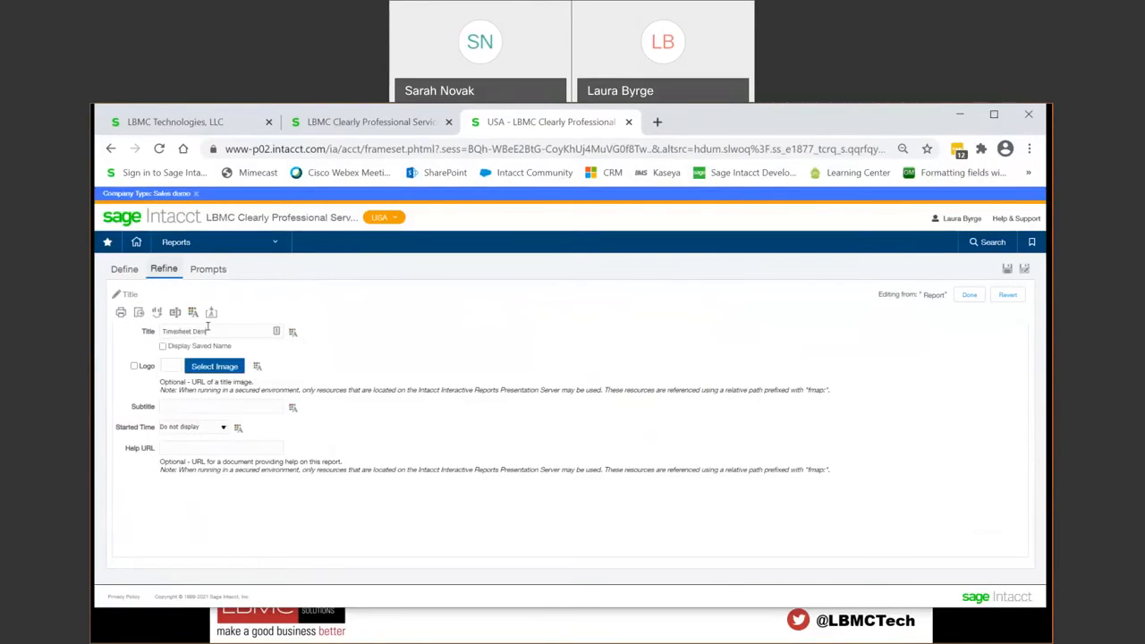
type("o by Laura")
left_click(968, 295)
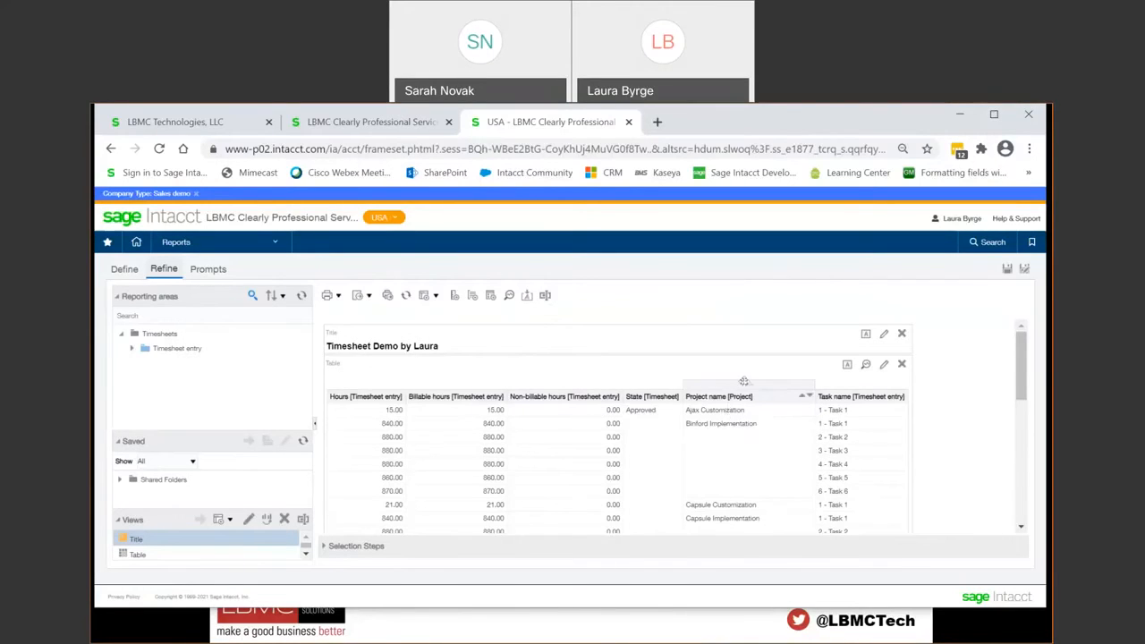
Step: Move the Project name column to the front of the results table, before the Hours column
left_click_drag(743, 381, 340, 397)
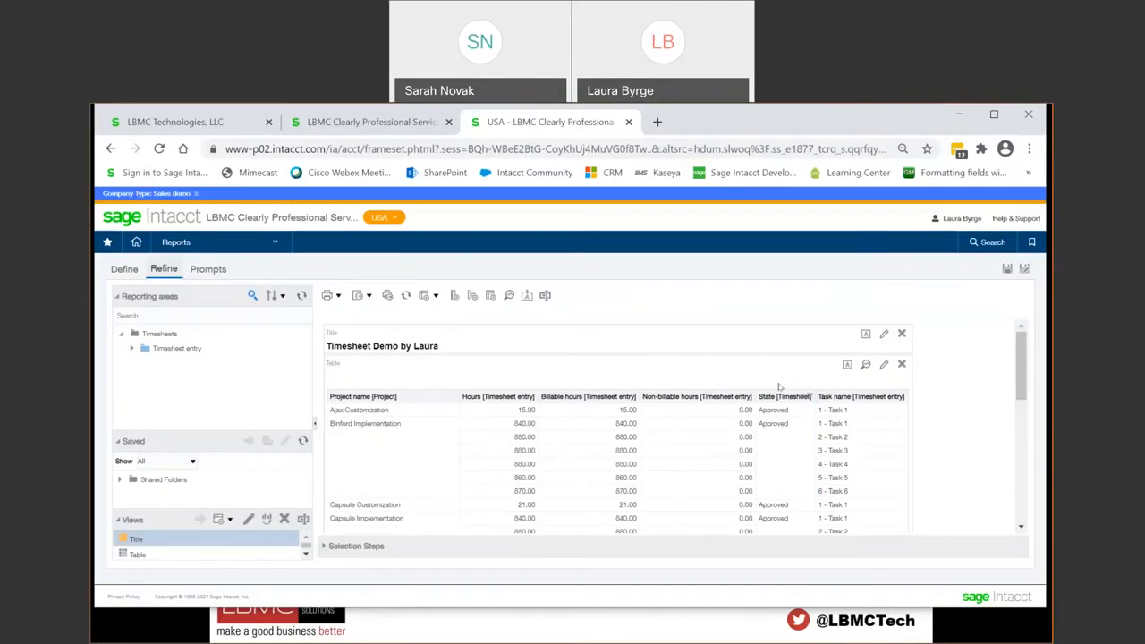
Step: Move the Task name column directly after Project name, before the Hours column, and look over the reordered table
right_click(843, 402)
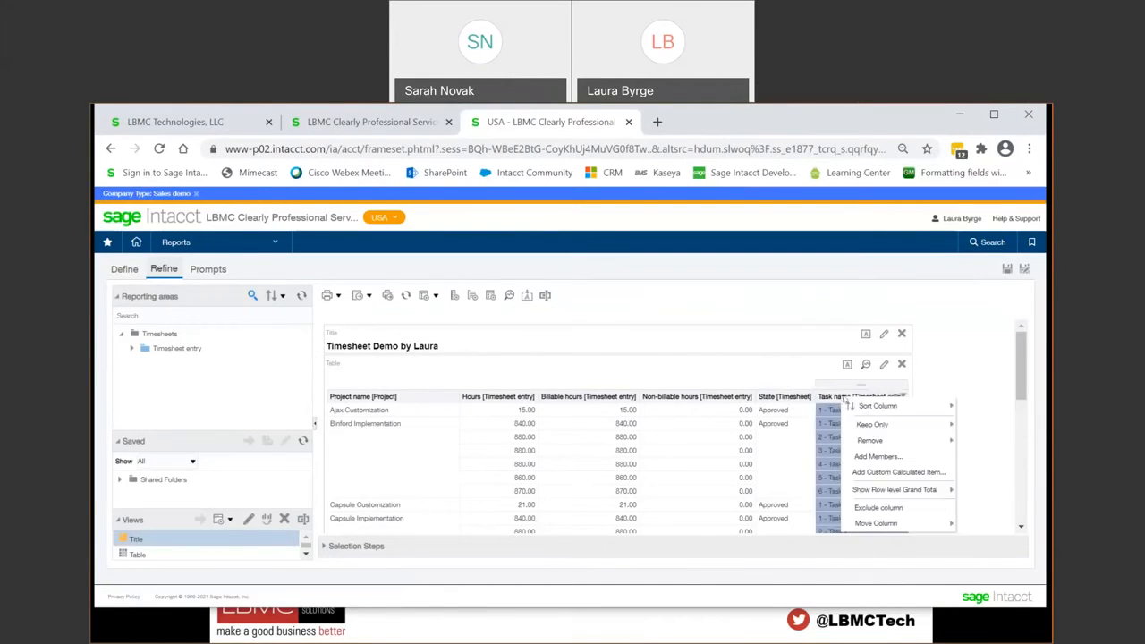
mouse_move(881, 524)
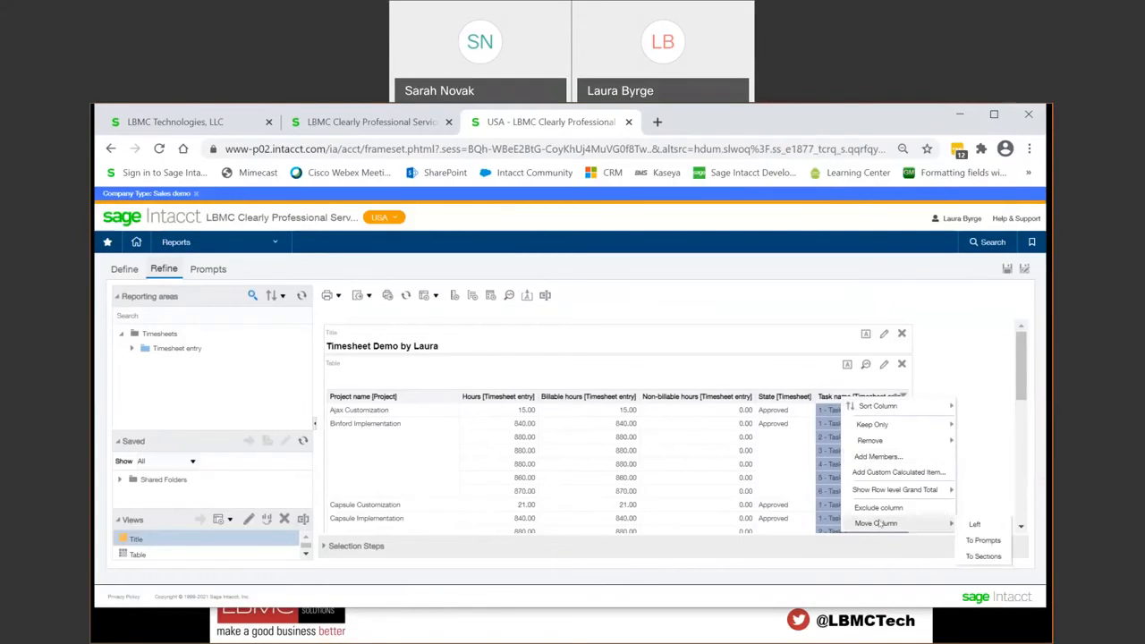
left_click(973, 525)
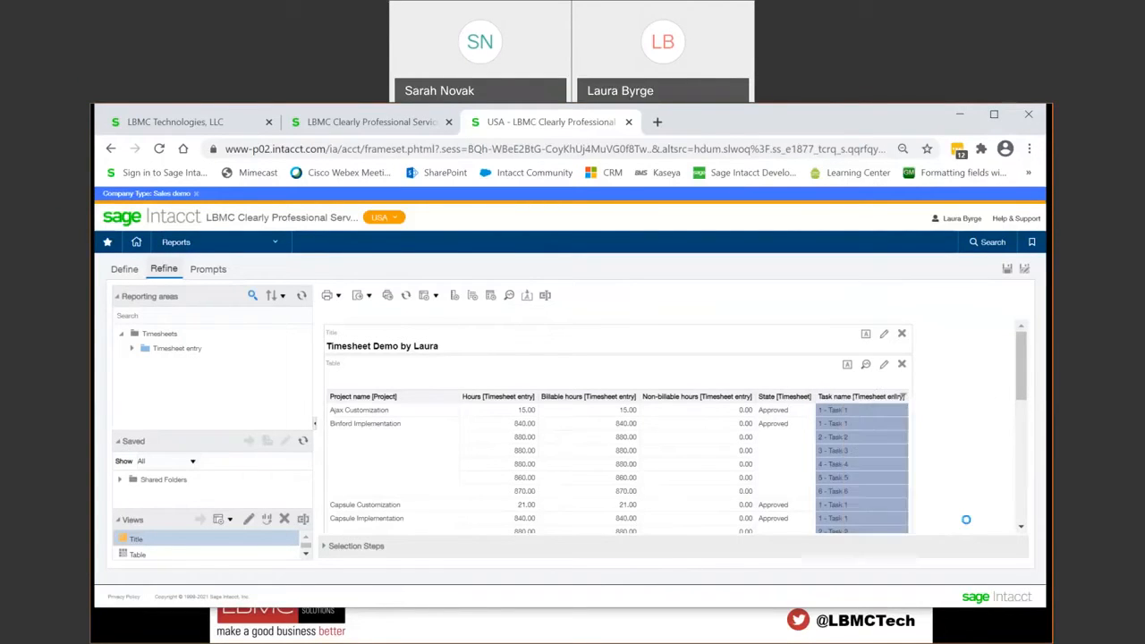
left_click_drag(776, 381, 463, 402)
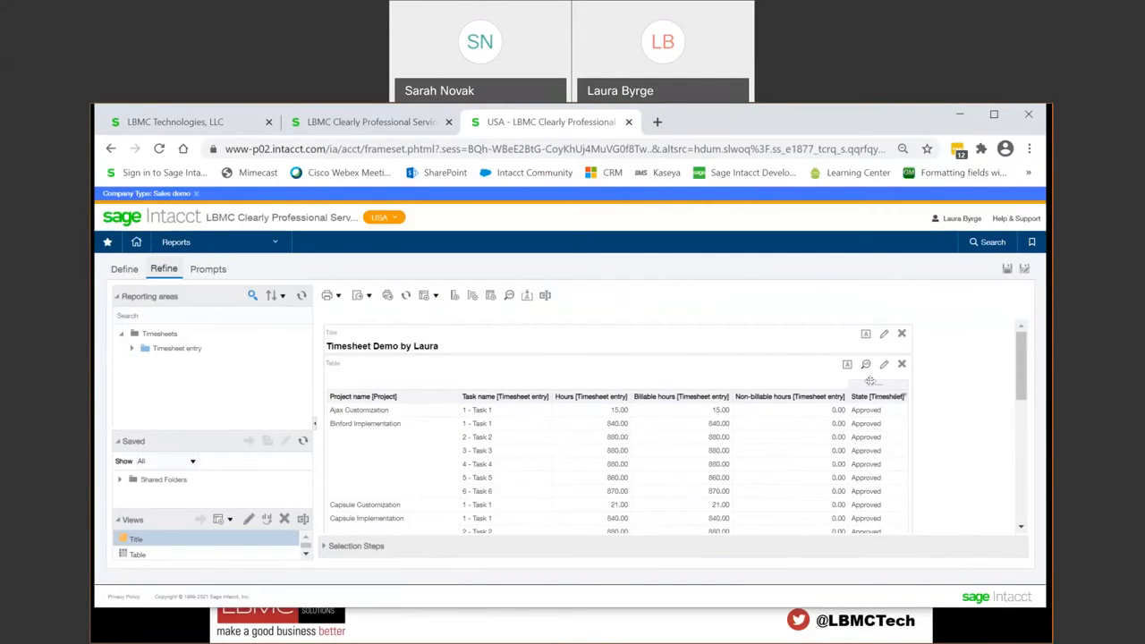
scroll(867, 436, "down", 10)
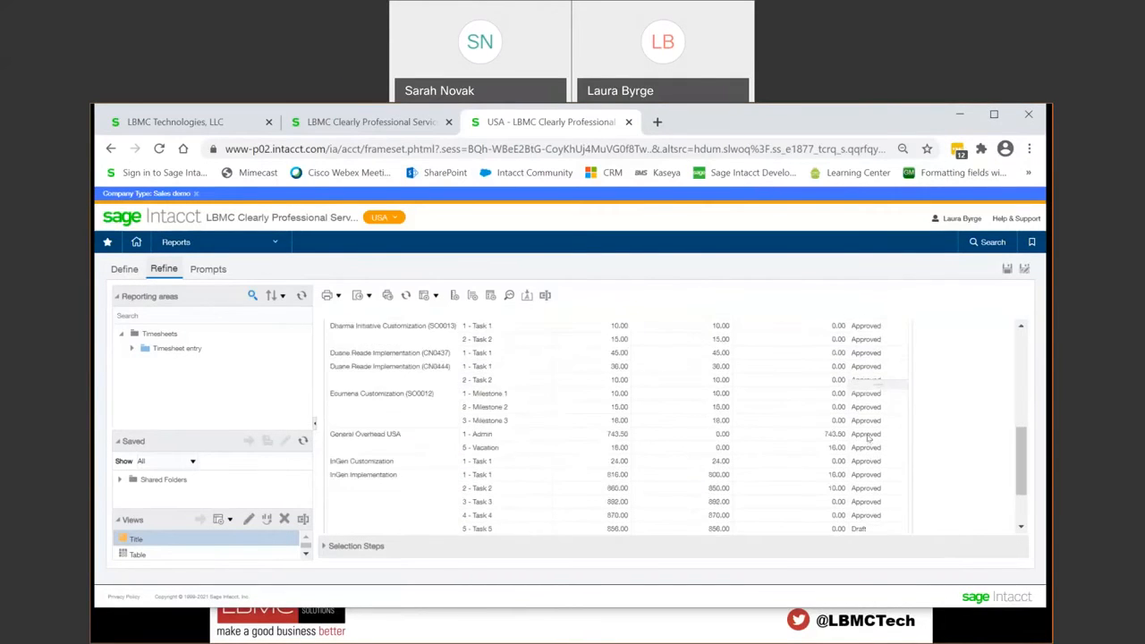
scroll(868, 436, "up", 12)
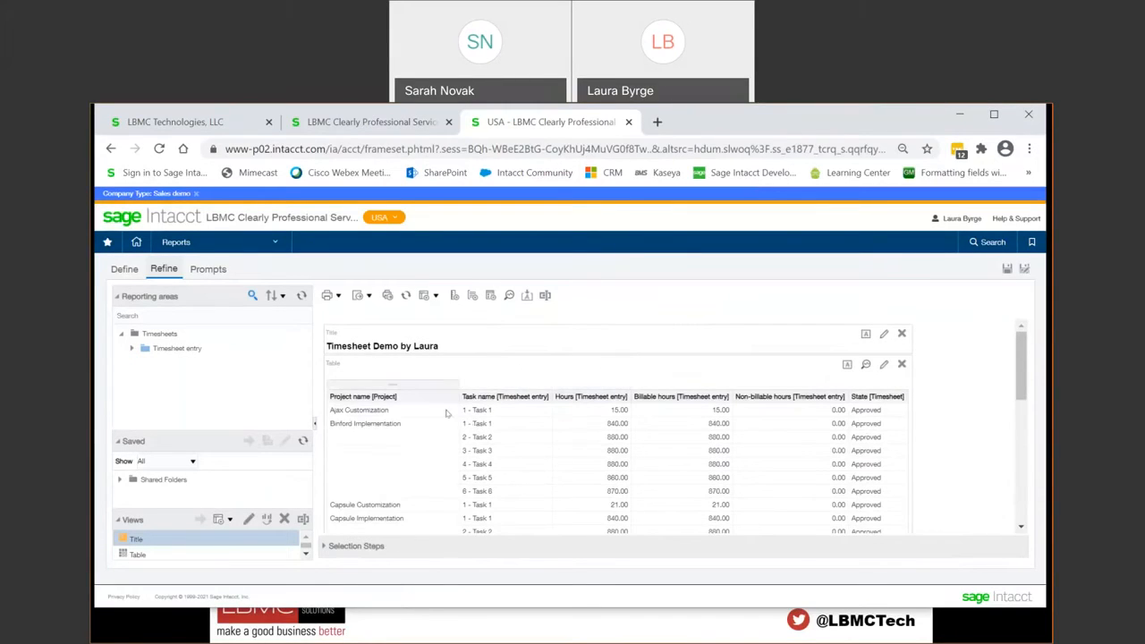
Step: Try Project name as a prompt above the table, view InGen Customization and Ajax Customization, and return it to the table as the first column
mouse_move(407, 382)
left_mouse_down()
mouse_move(415, 367)
mouse_move(419, 379)
left_mouse_up()
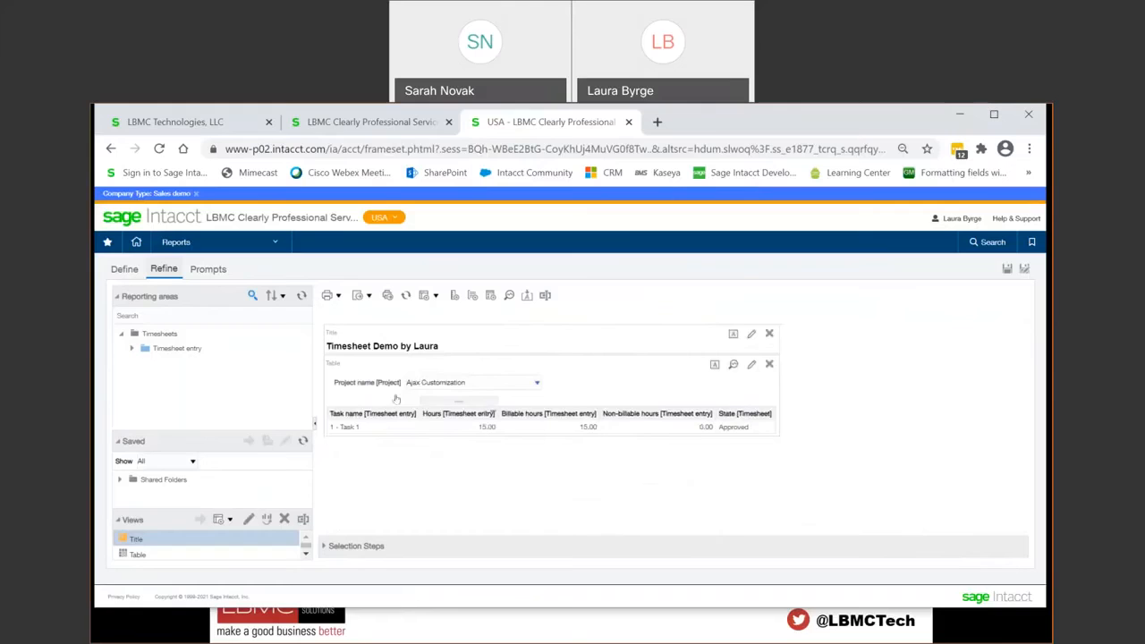
left_click(537, 383)
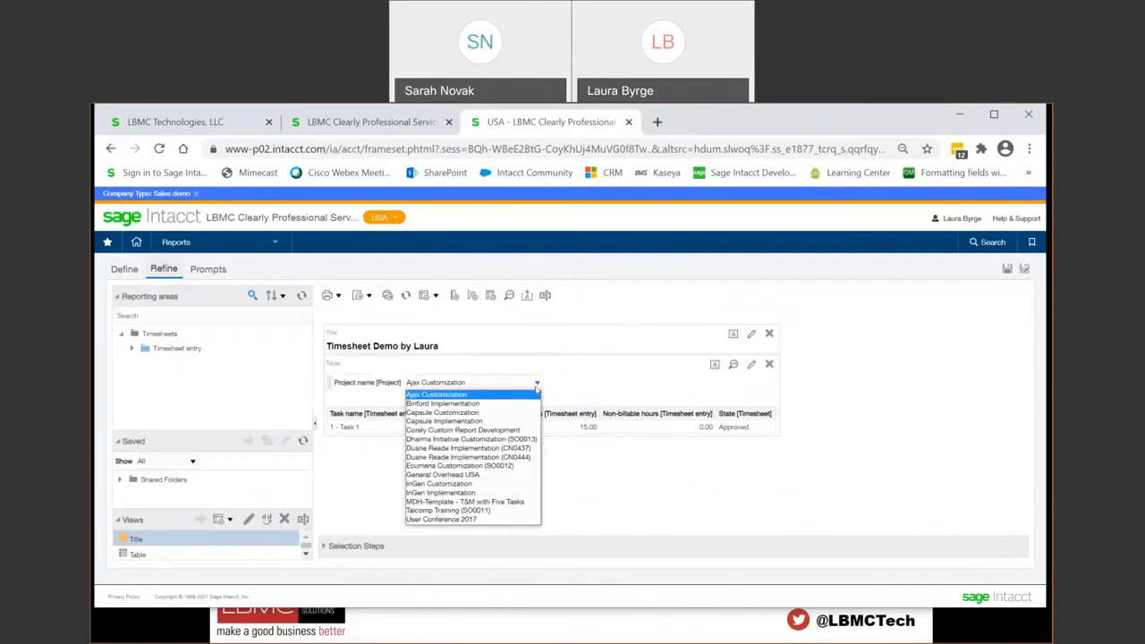
left_click(497, 483)
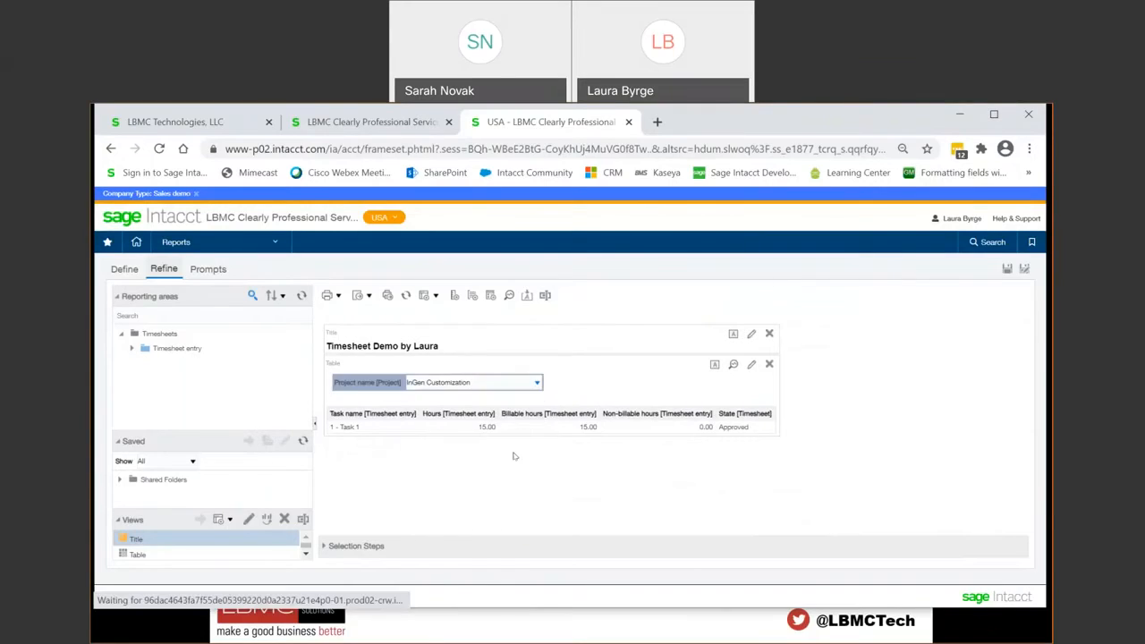
left_click(537, 383)
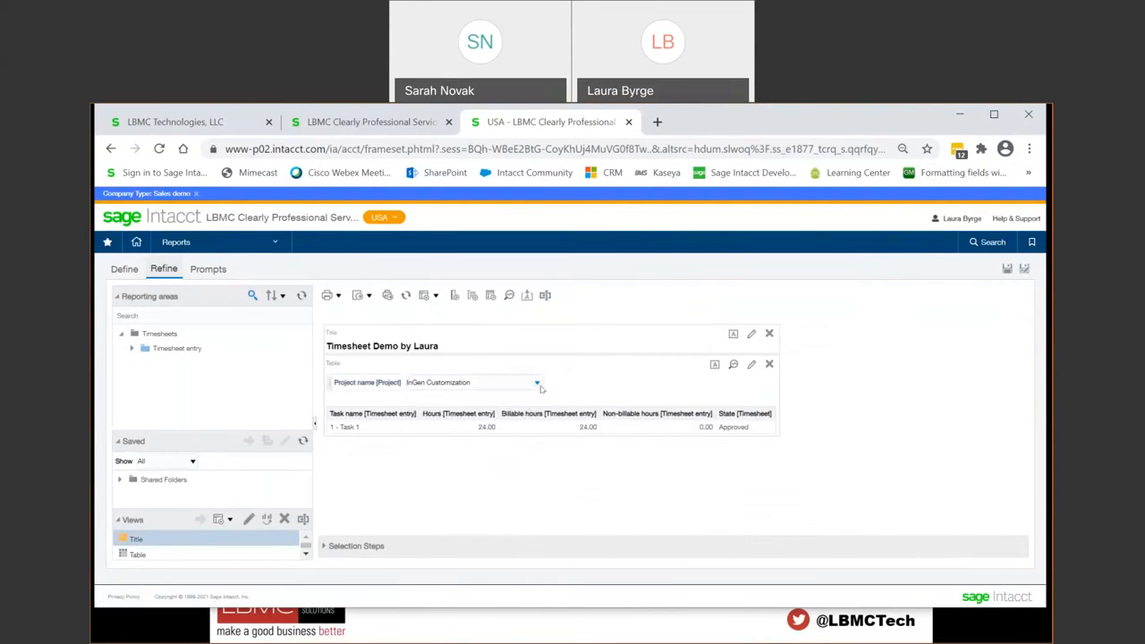
left_click(537, 383)
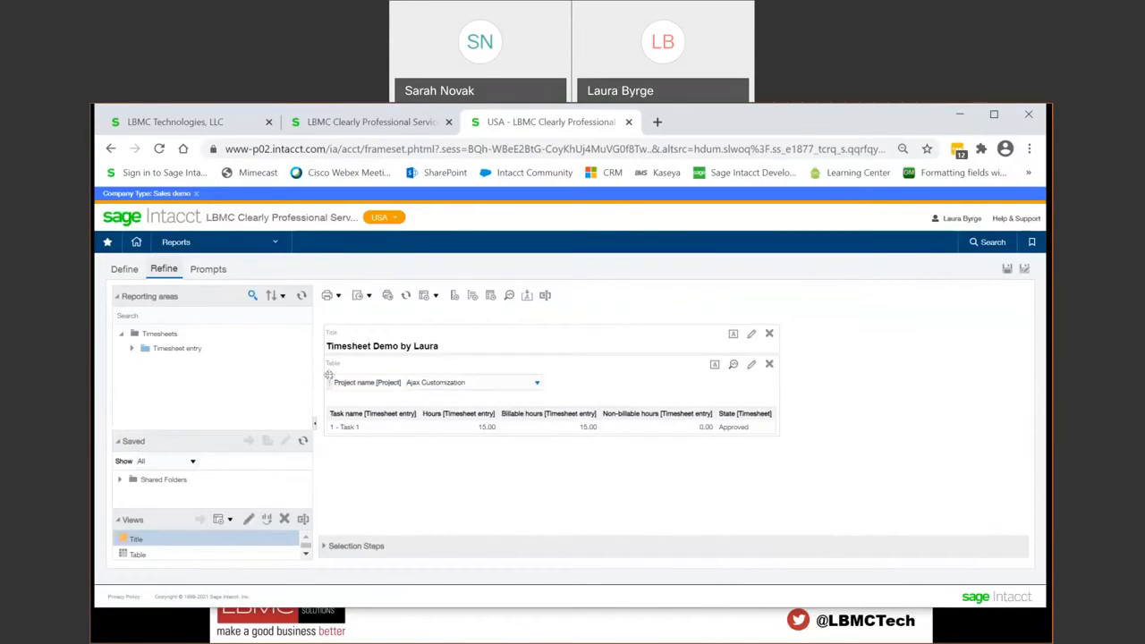
left_click_drag(328, 410, 329, 410)
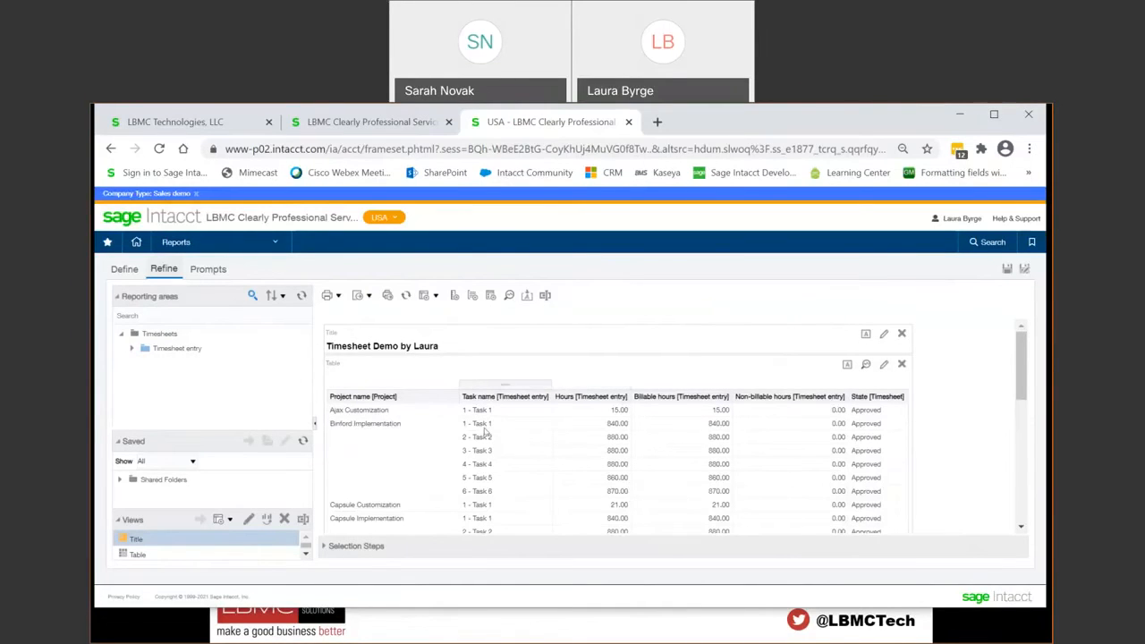
Step: Show subtotals for the Project name column after its values
right_click(422, 400)
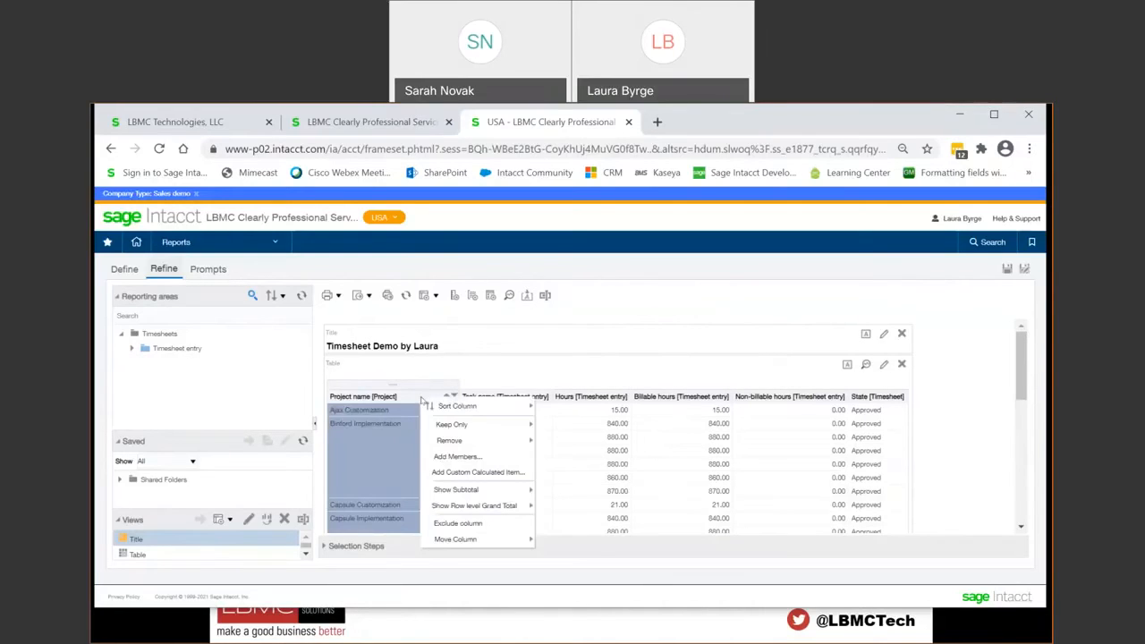
mouse_move(431, 426)
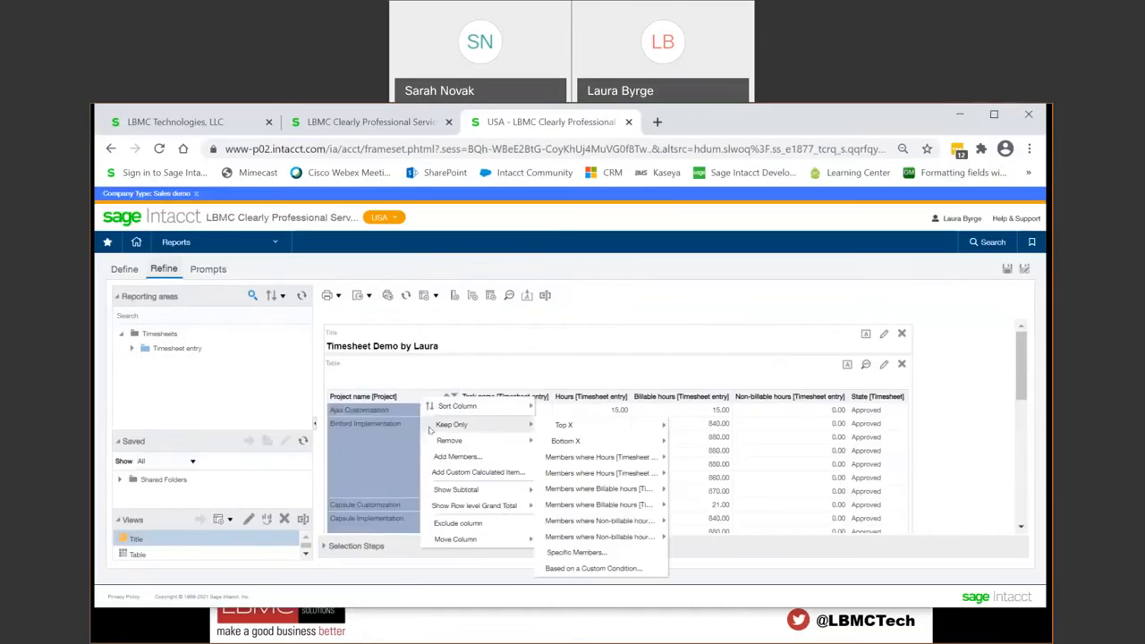
mouse_move(455, 492)
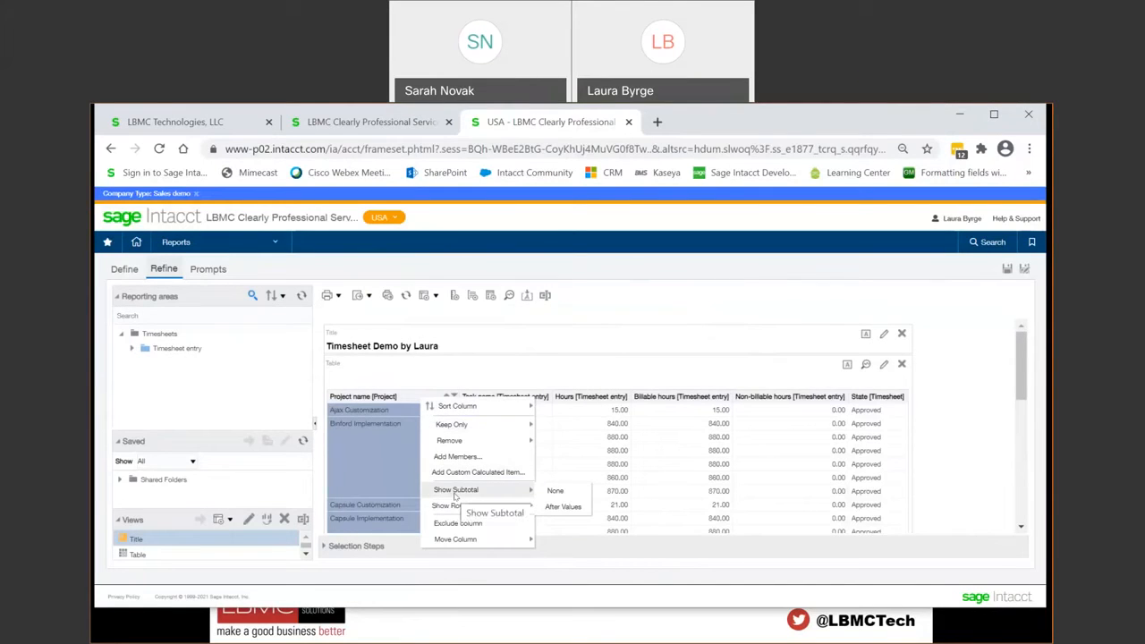
left_click(564, 506)
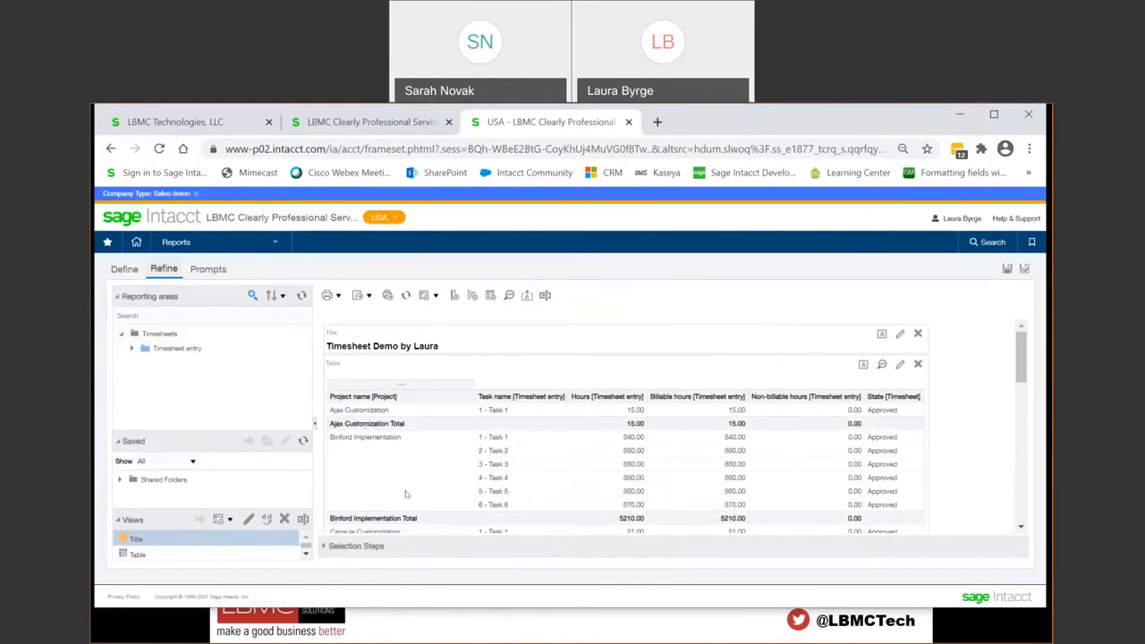
Step: Show the row level grand total after values and check the end of the results table
right_click(404, 392)
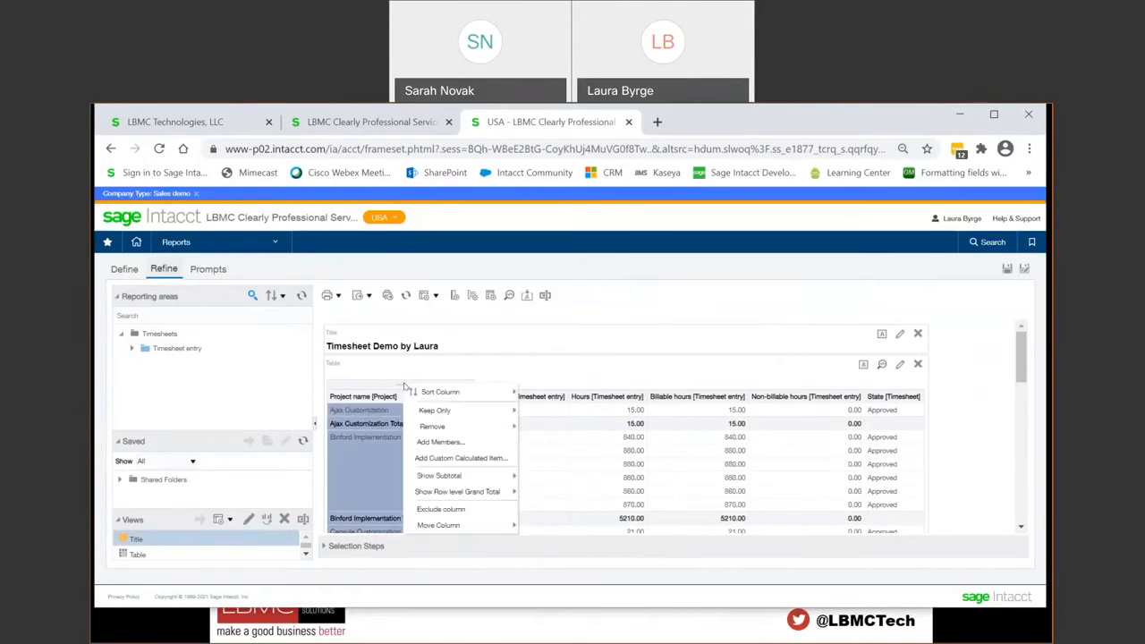
mouse_move(458, 492)
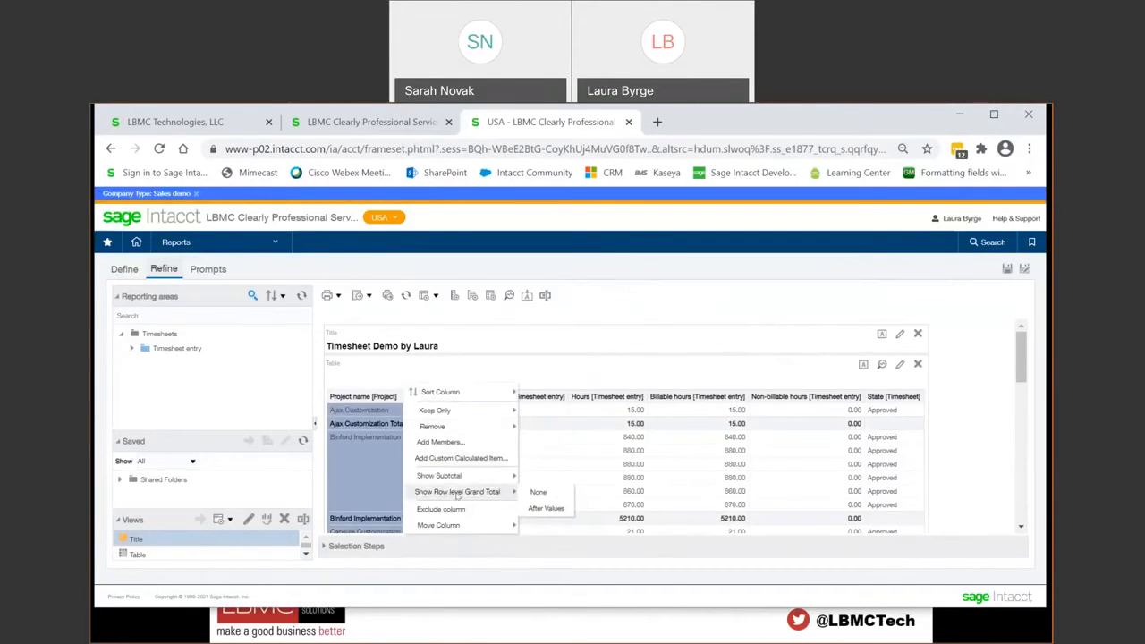
left_click(546, 509)
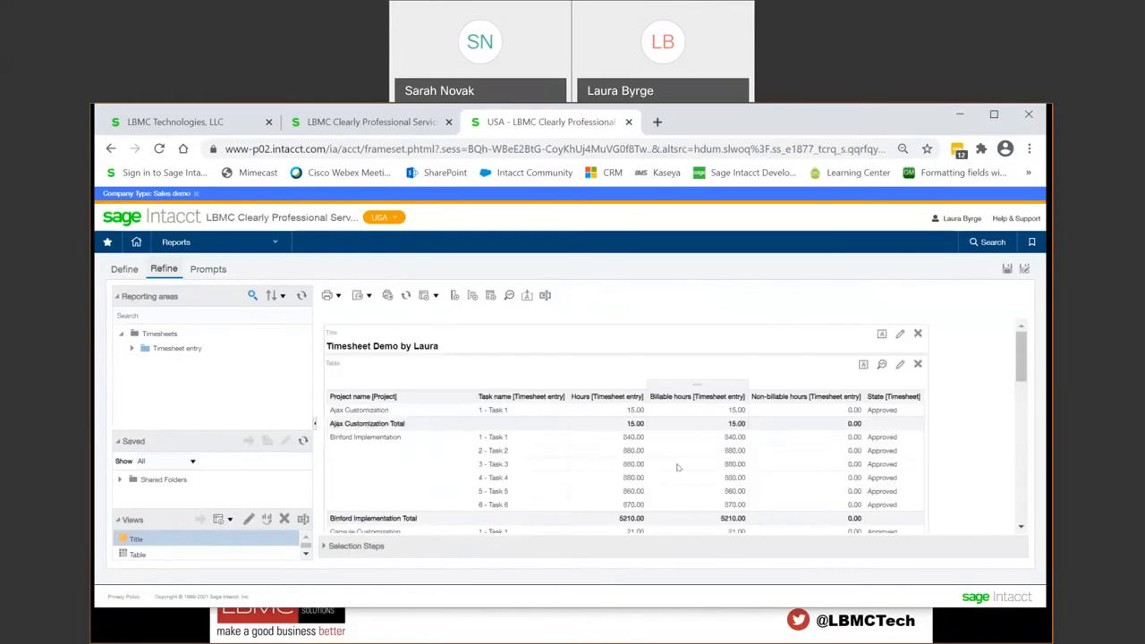
left_click_drag(1022, 358, 1021, 503)
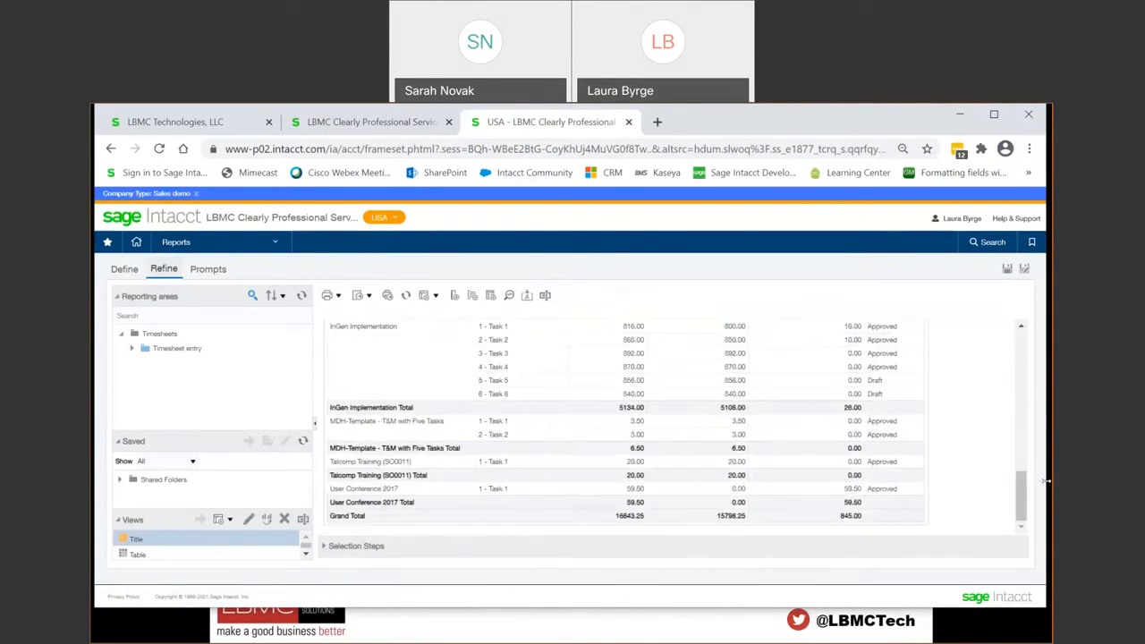
left_click_drag(1027, 497, 1026, 344)
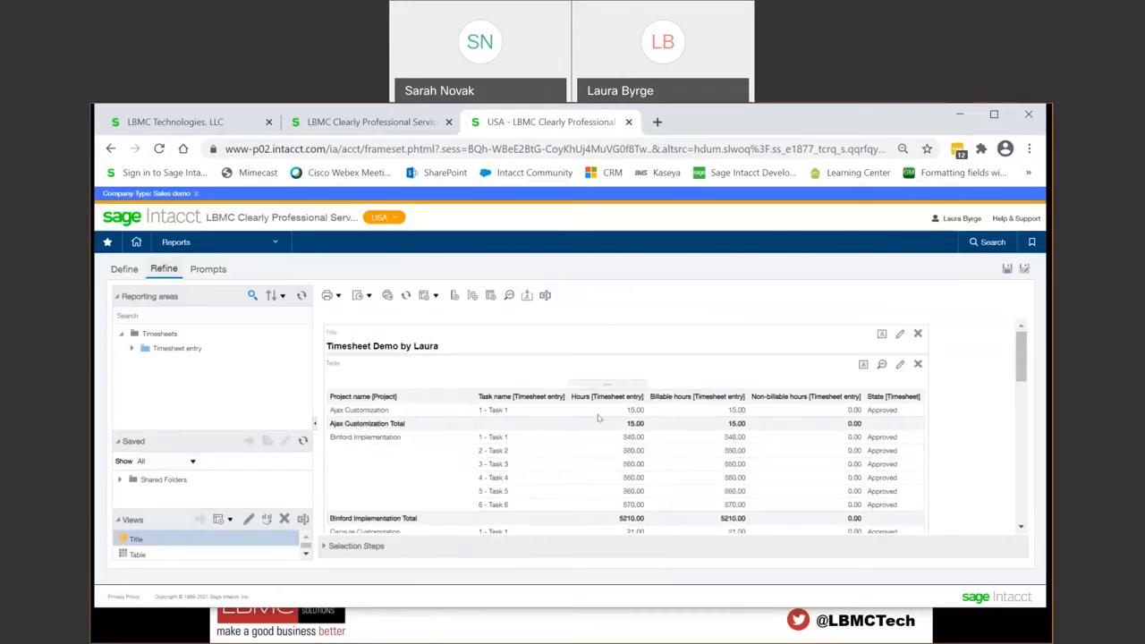
right_click(443, 399)
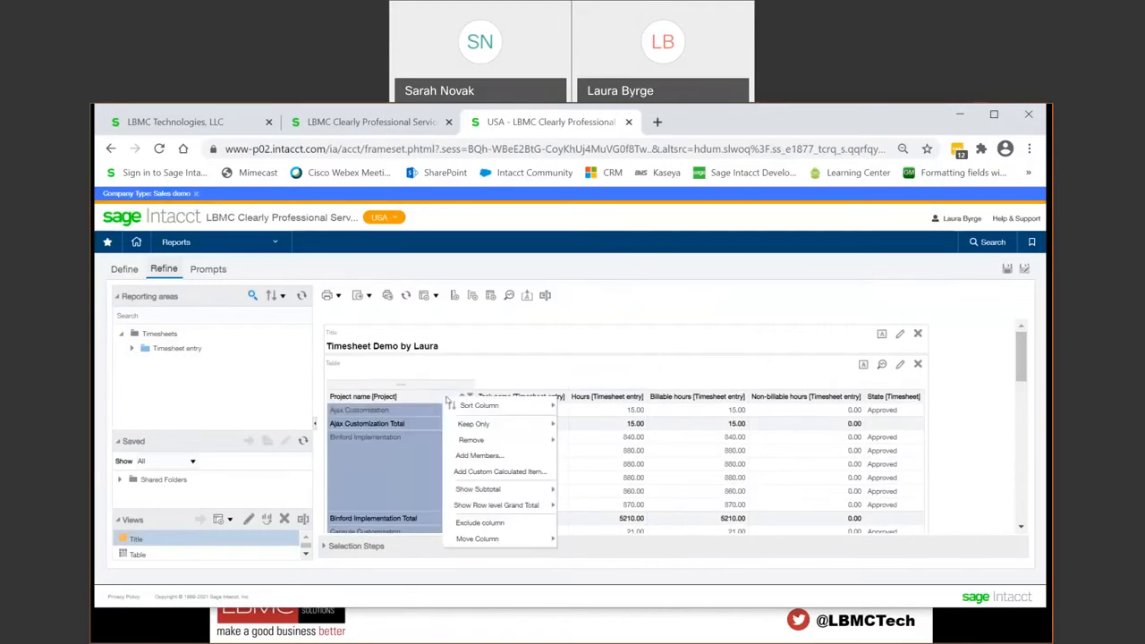
mouse_move(471, 407)
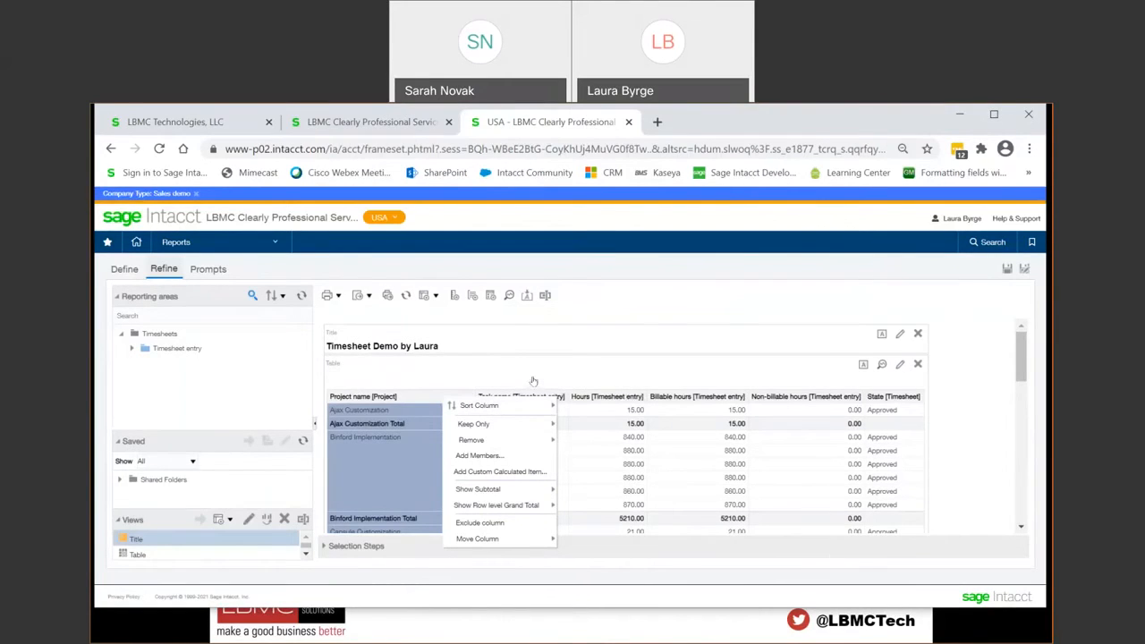
mouse_move(530, 407)
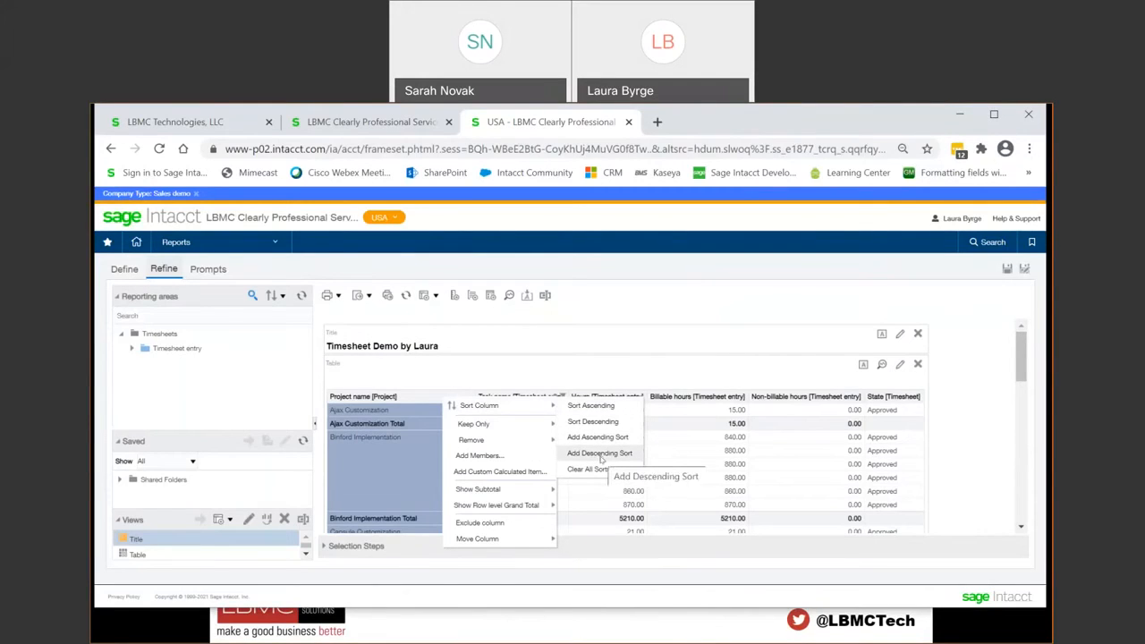
left_click(982, 405)
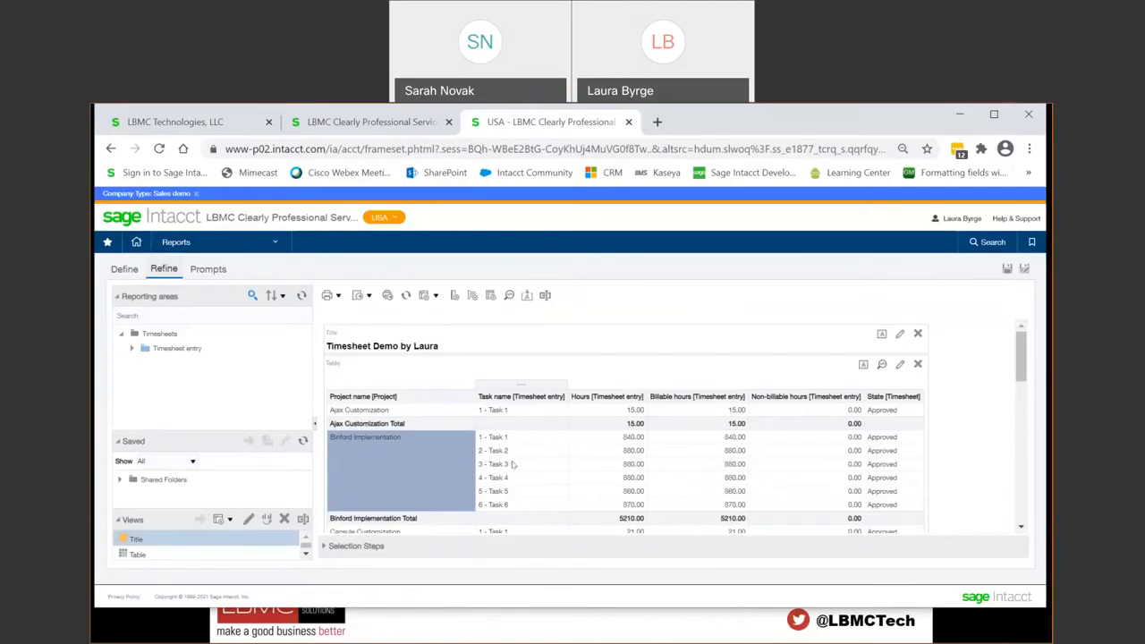
Step: Return to the report definition and look over the values offered for a Project name filter without adding the filter
left_click(125, 268)
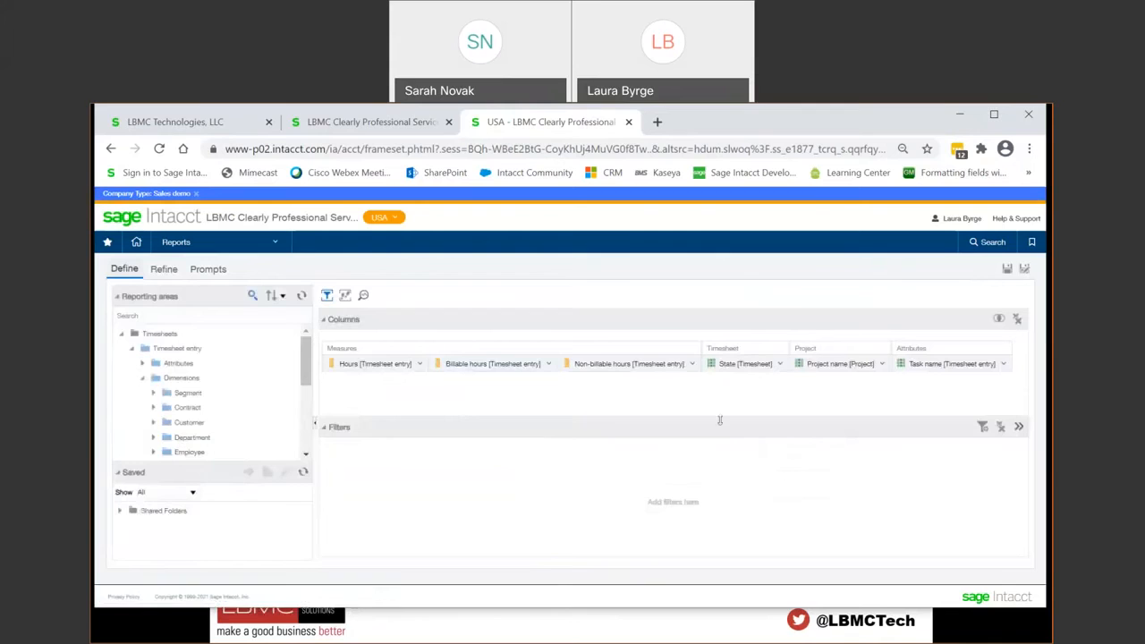
left_click(881, 365)
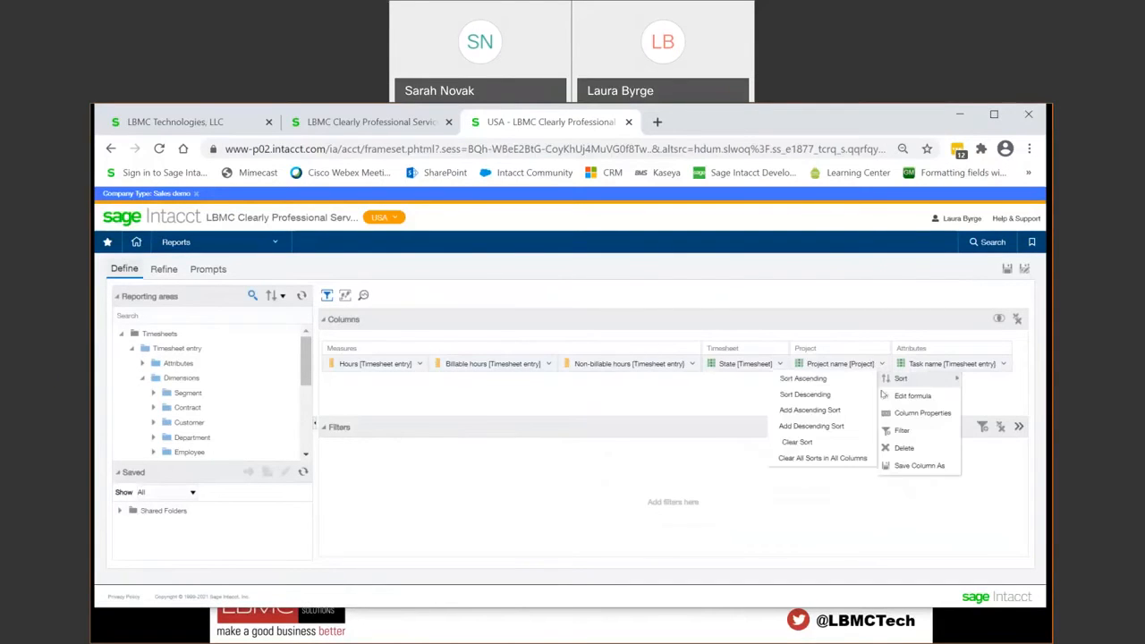
left_click(901, 430)
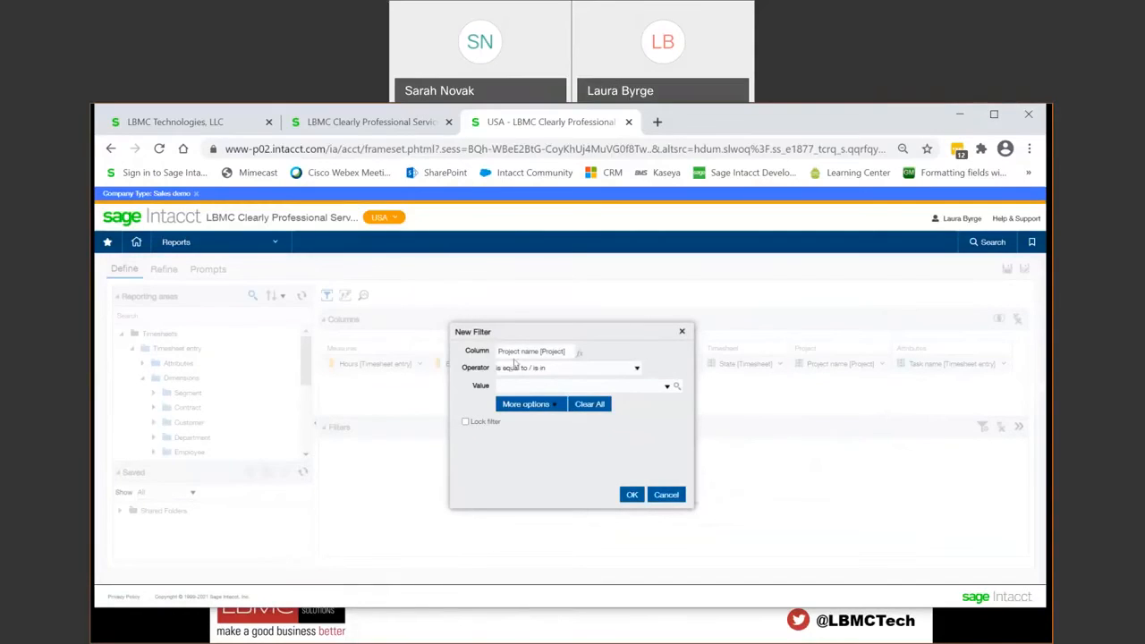
left_click(666, 387)
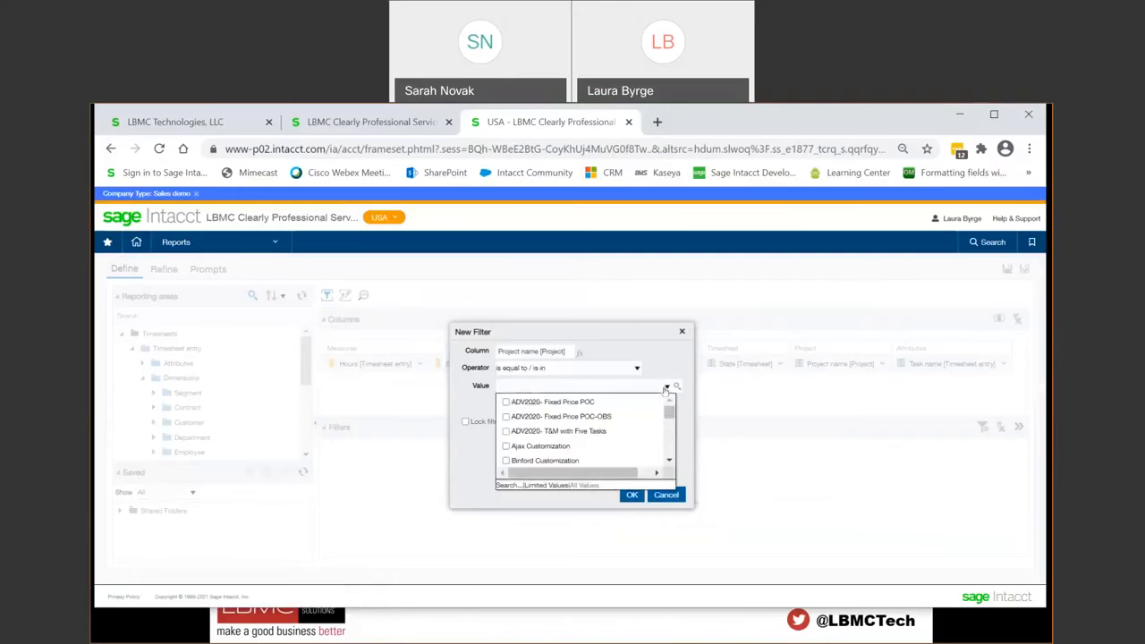
left_click(673, 495)
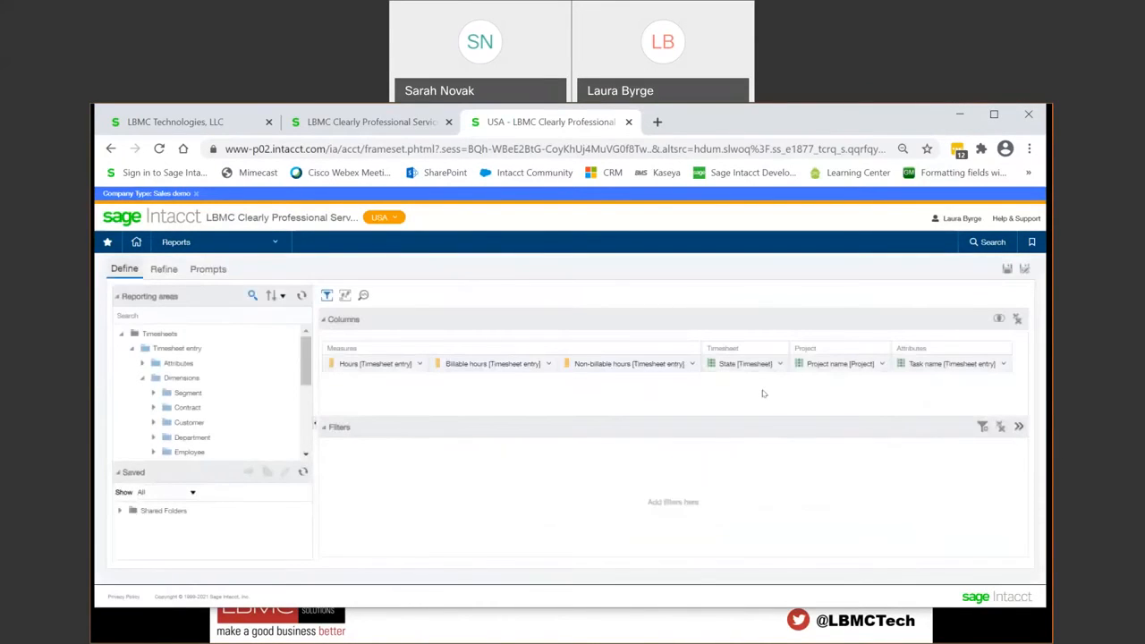
Step: Start a filter on the Task name column with is equal to / is in 1 - Task 1, 2 - Task 2 and 3 - Task 3
left_click(1003, 363)
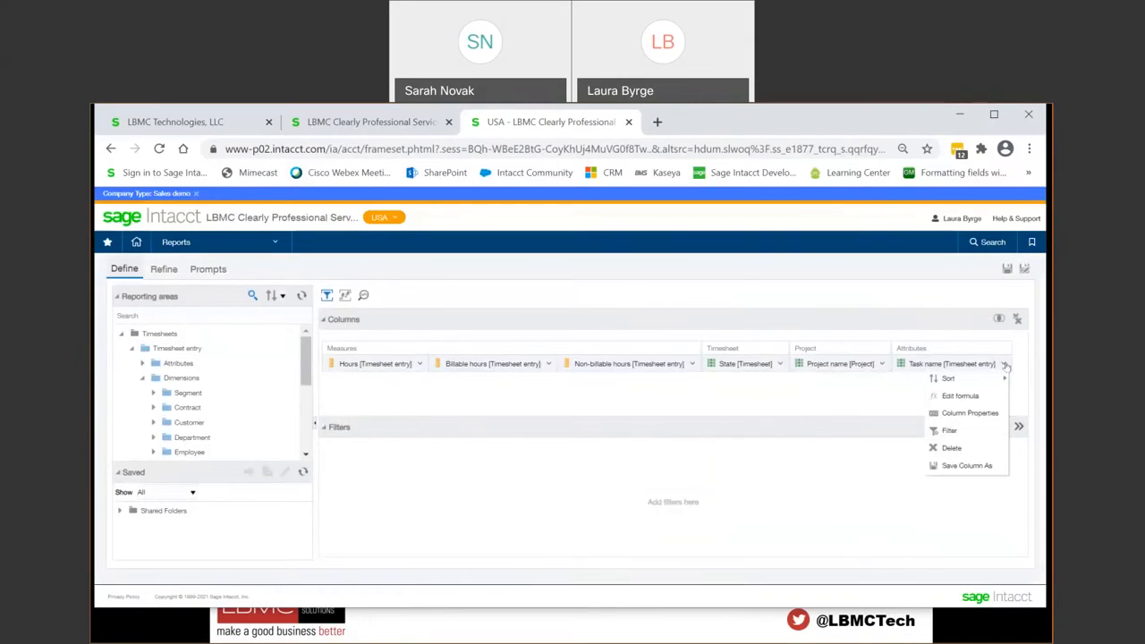
left_click(950, 430)
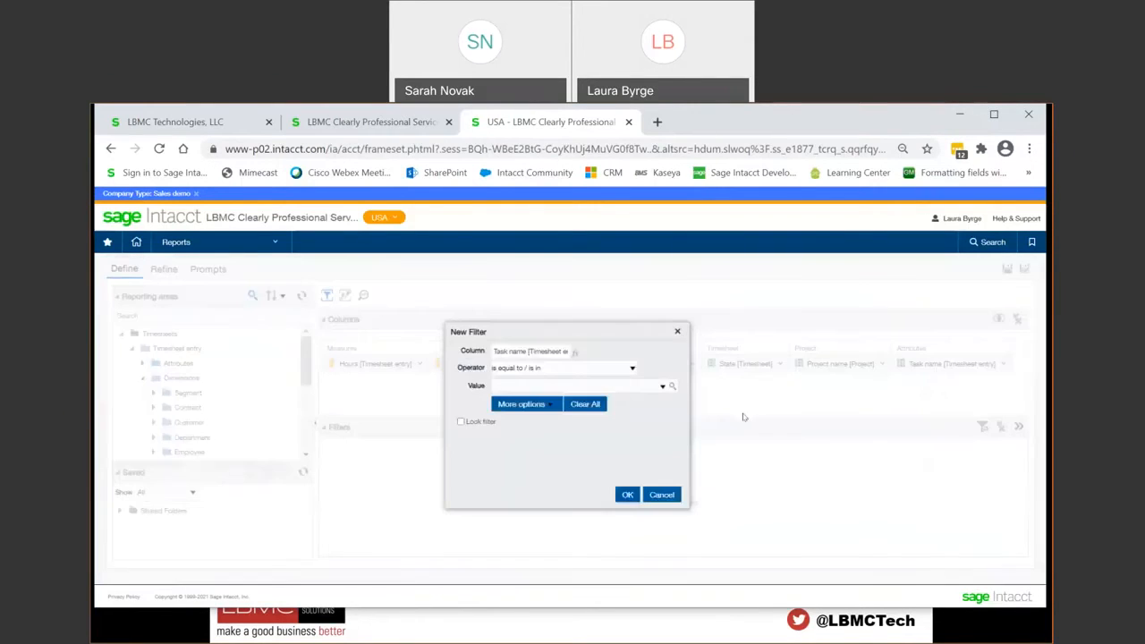
left_click(662, 387)
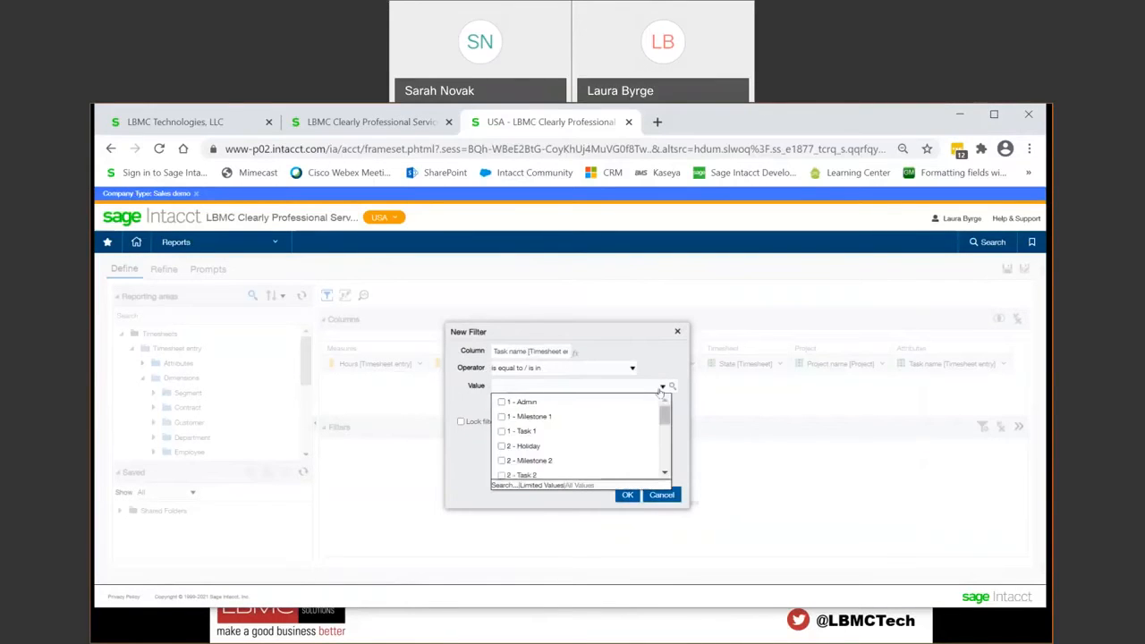
left_click(502, 432)
scroll(504, 436, "down", 3)
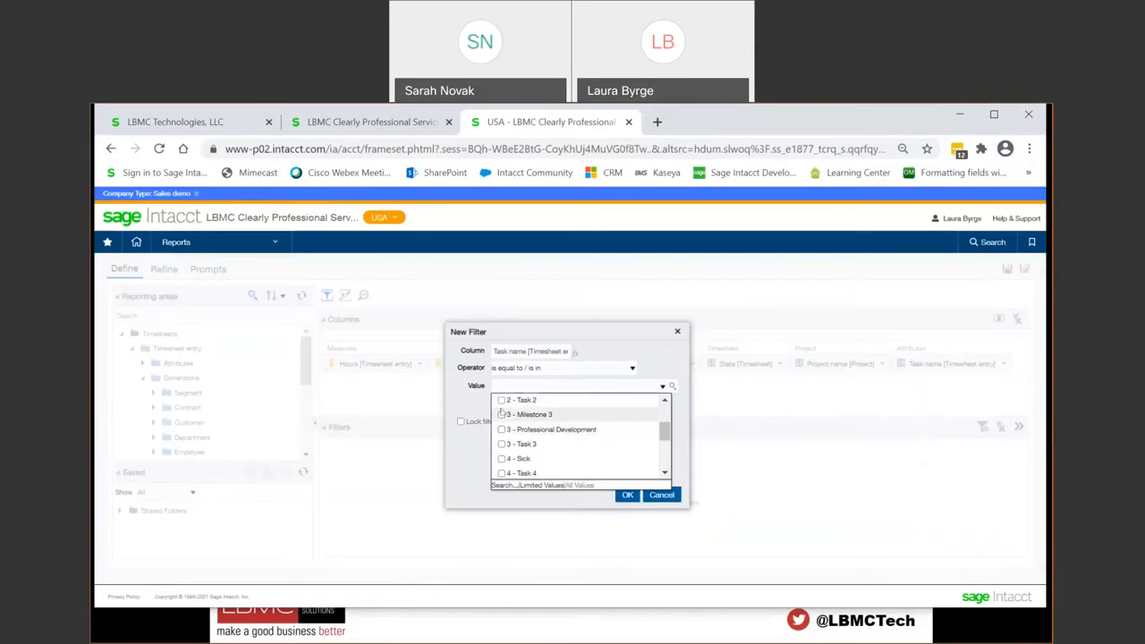
left_click(501, 443)
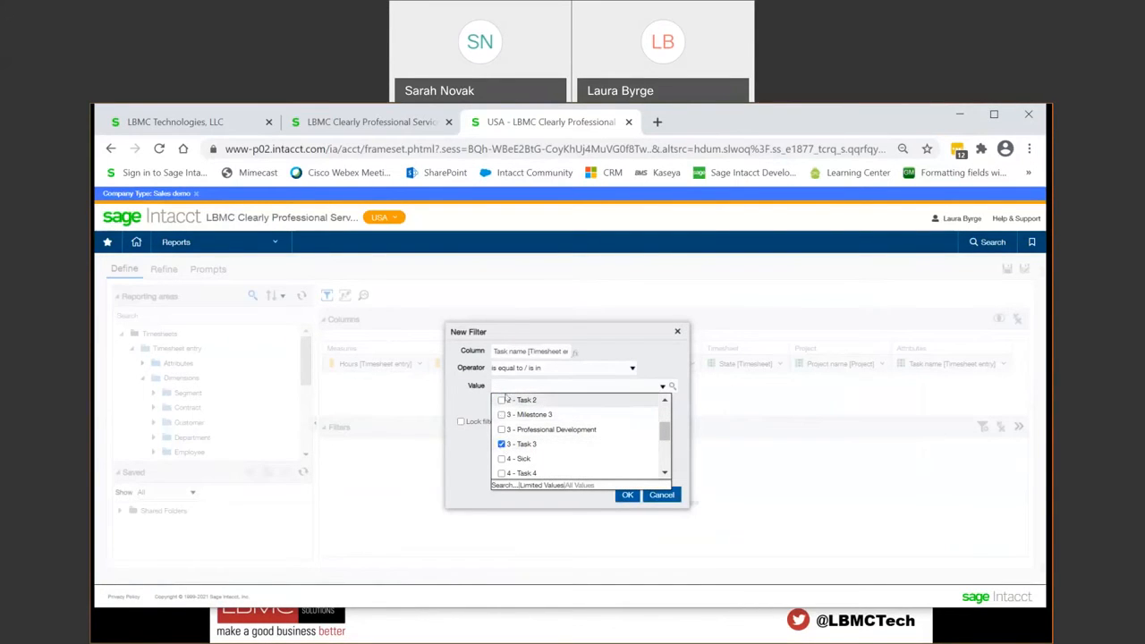
left_click(502, 401)
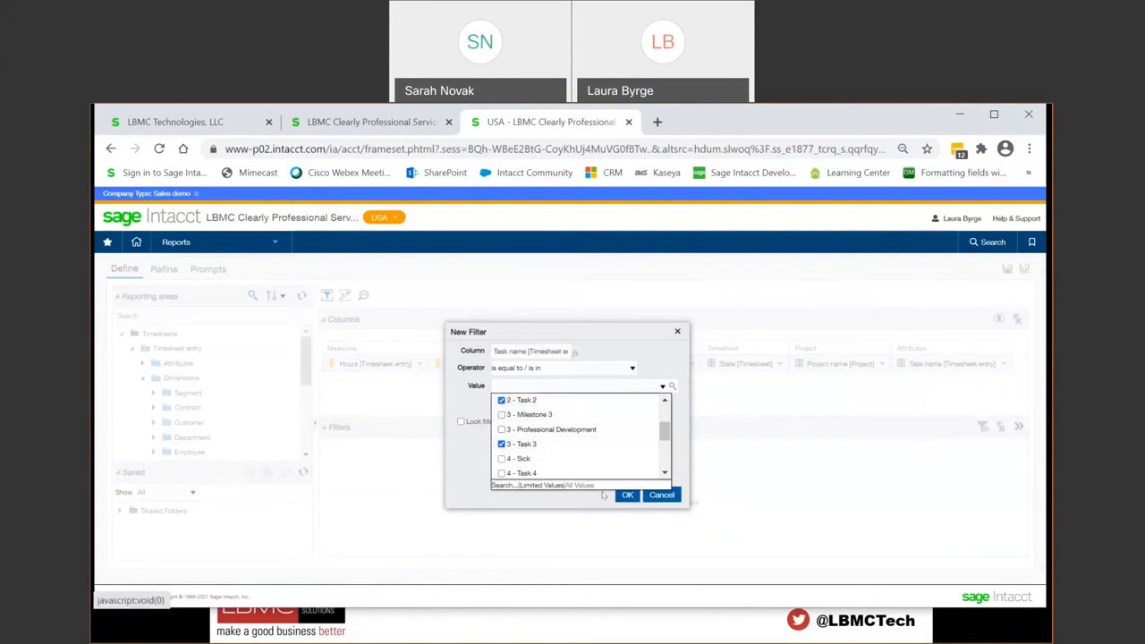
Step: Check the selected tasks in the value search, apply the Task name filter and review the filtered results table
left_click(510, 479)
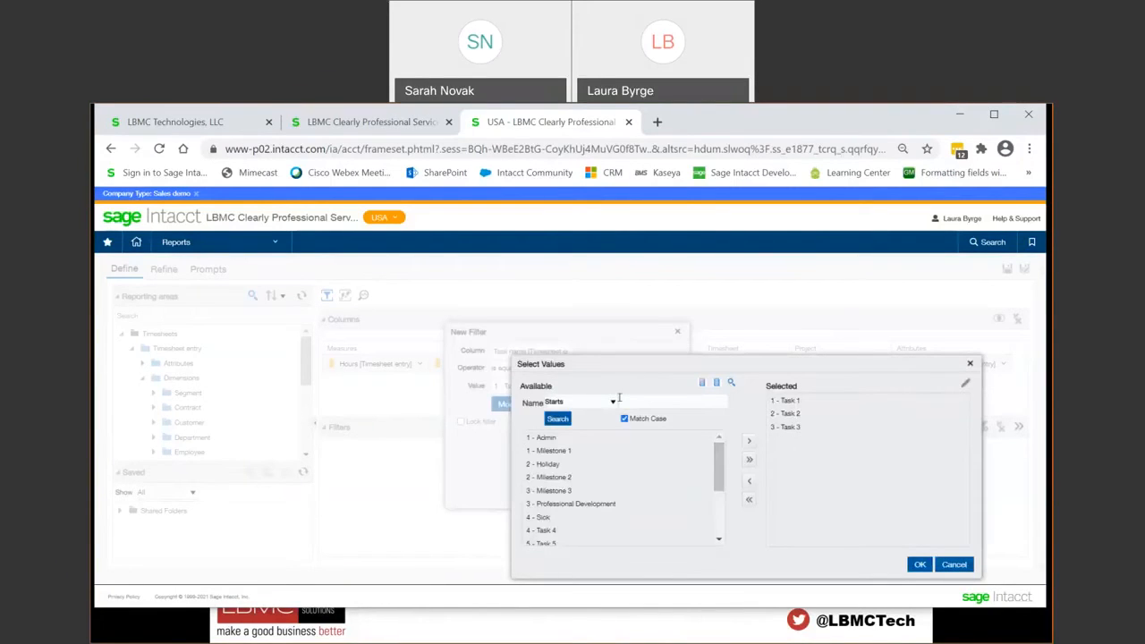
left_click(612, 404)
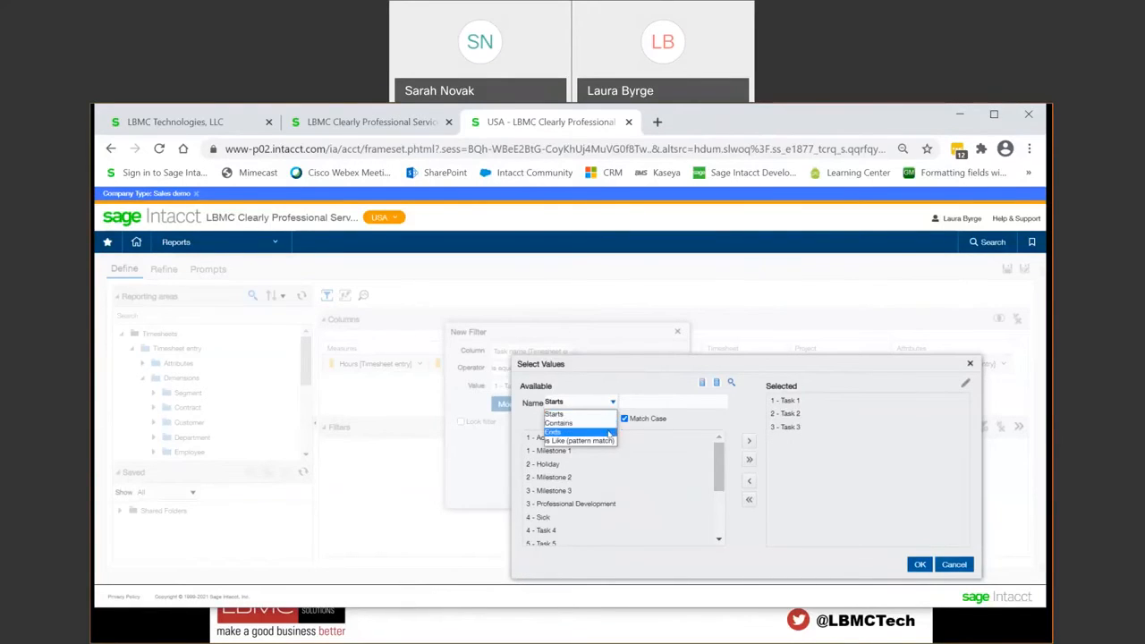
left_click(668, 366)
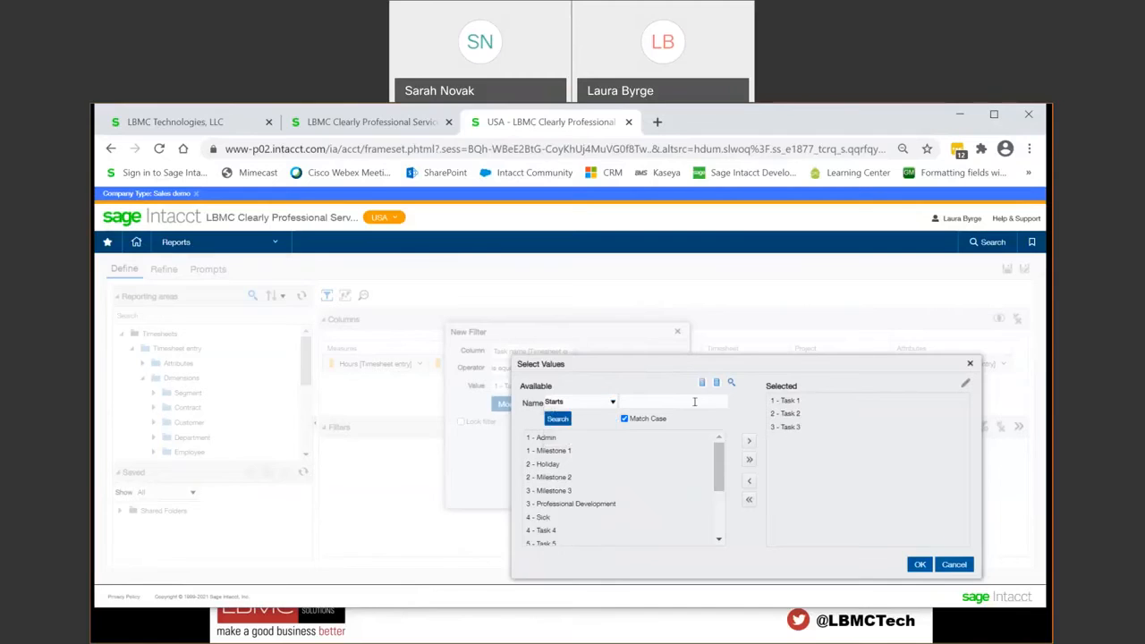
left_click(920, 566)
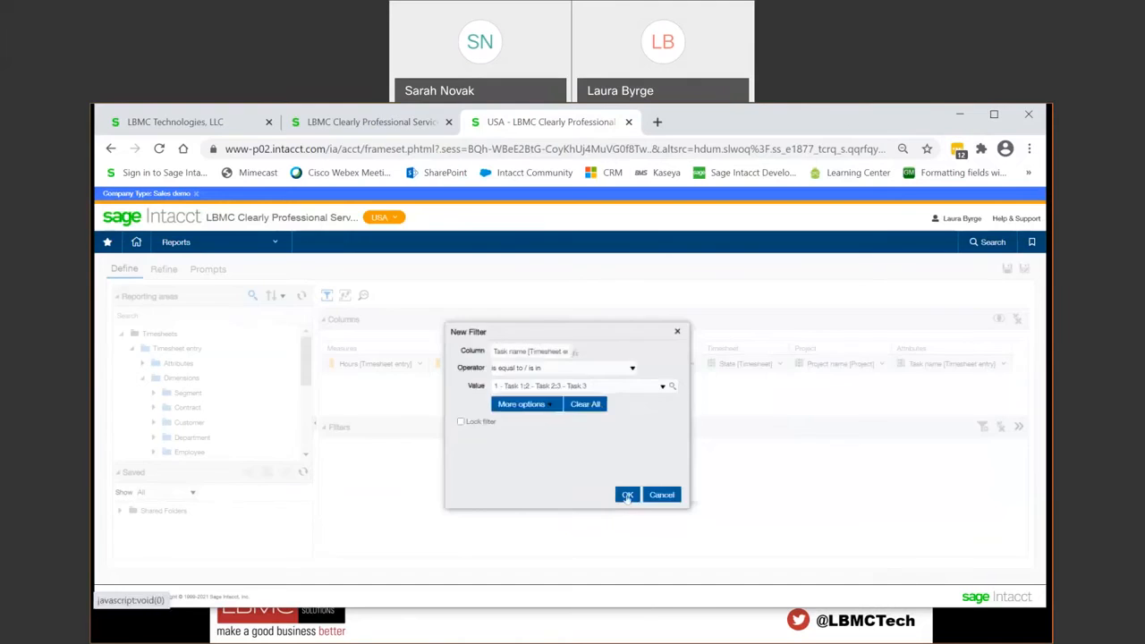
left_click(627, 495)
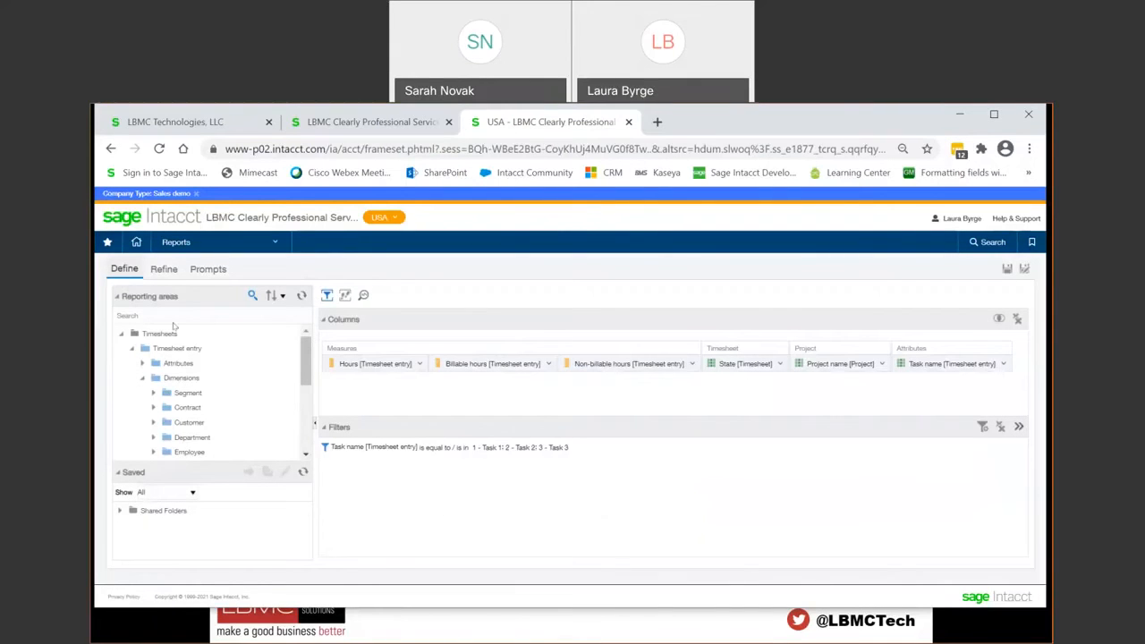
left_click(164, 269)
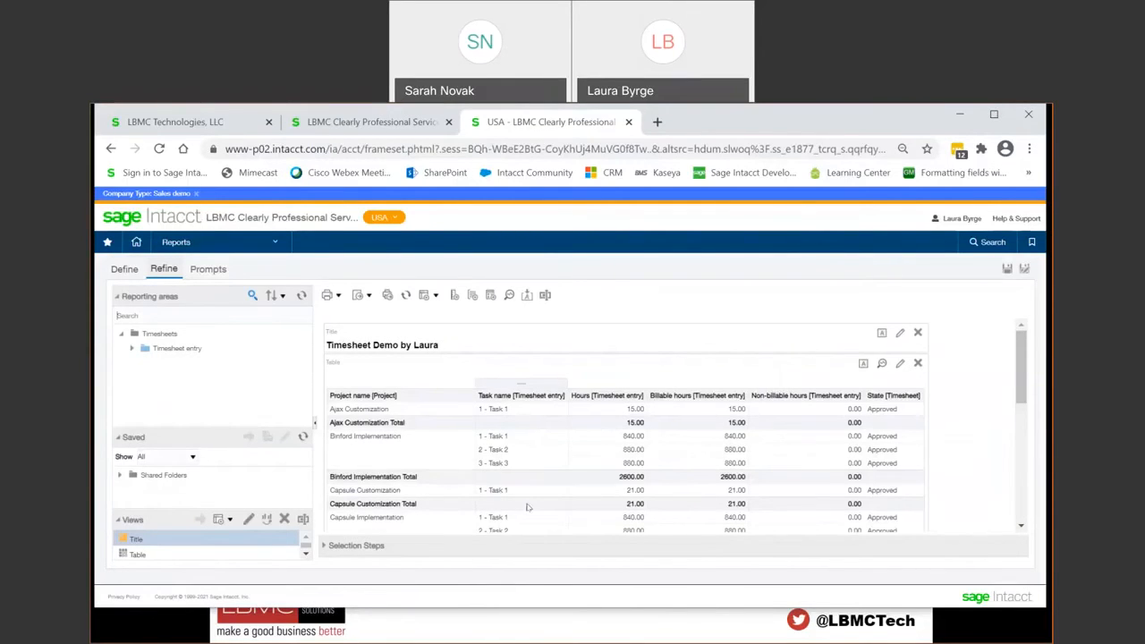
scroll(527, 507, "down", 5)
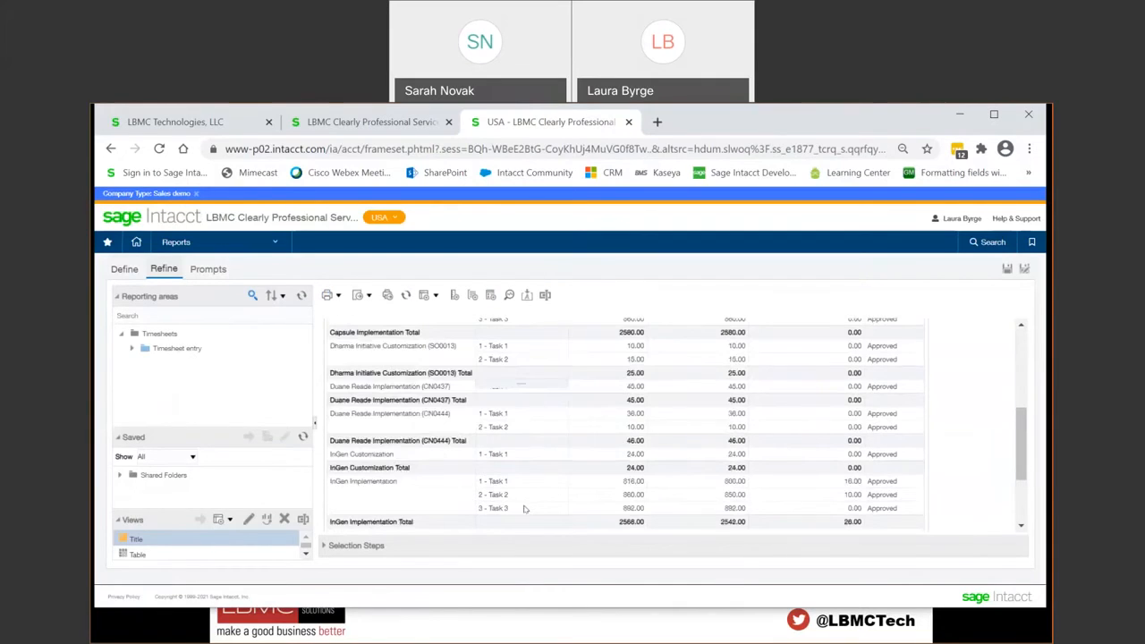
scroll(525, 509, "up", 6)
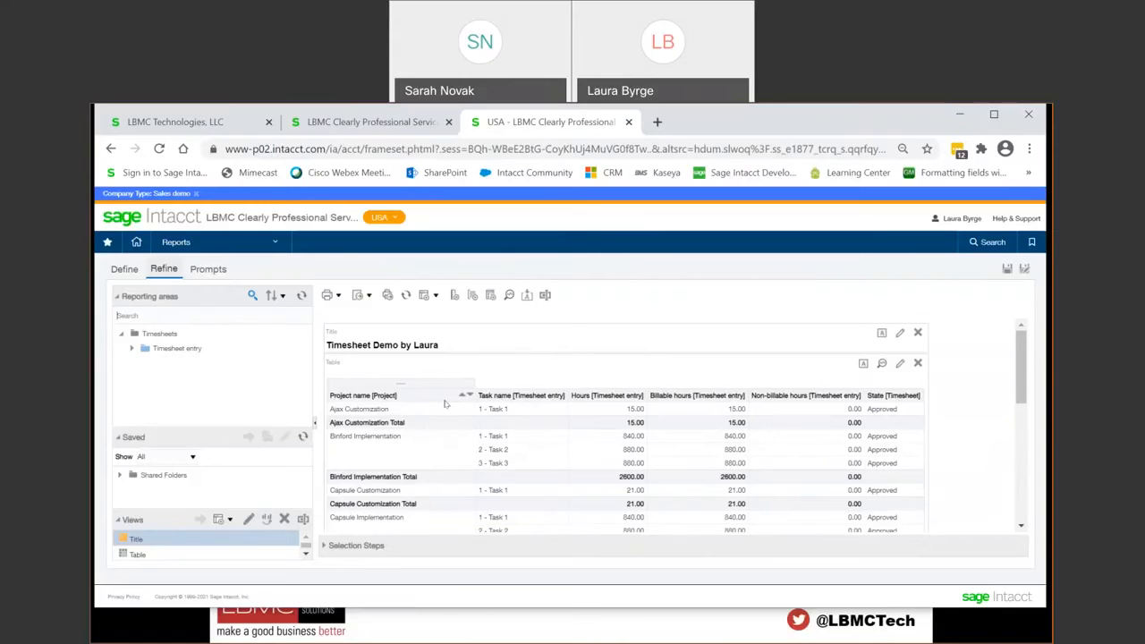
Step: In the report definition, give the Project name column the custom heading "Project Name" and check it in the results
left_click(124, 270)
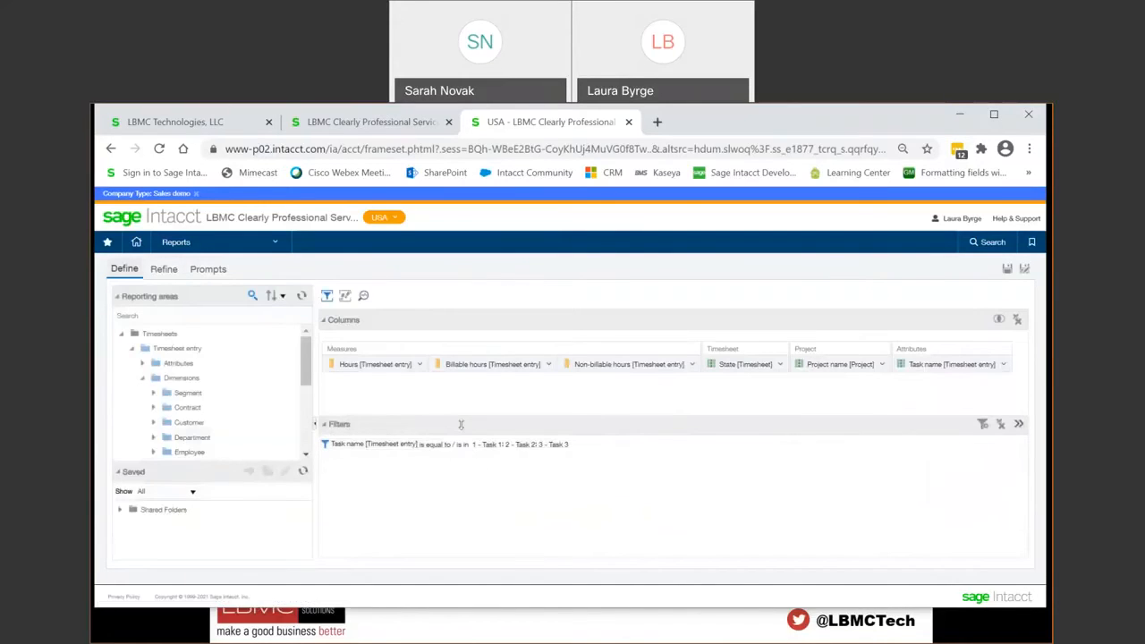
left_click(881, 364)
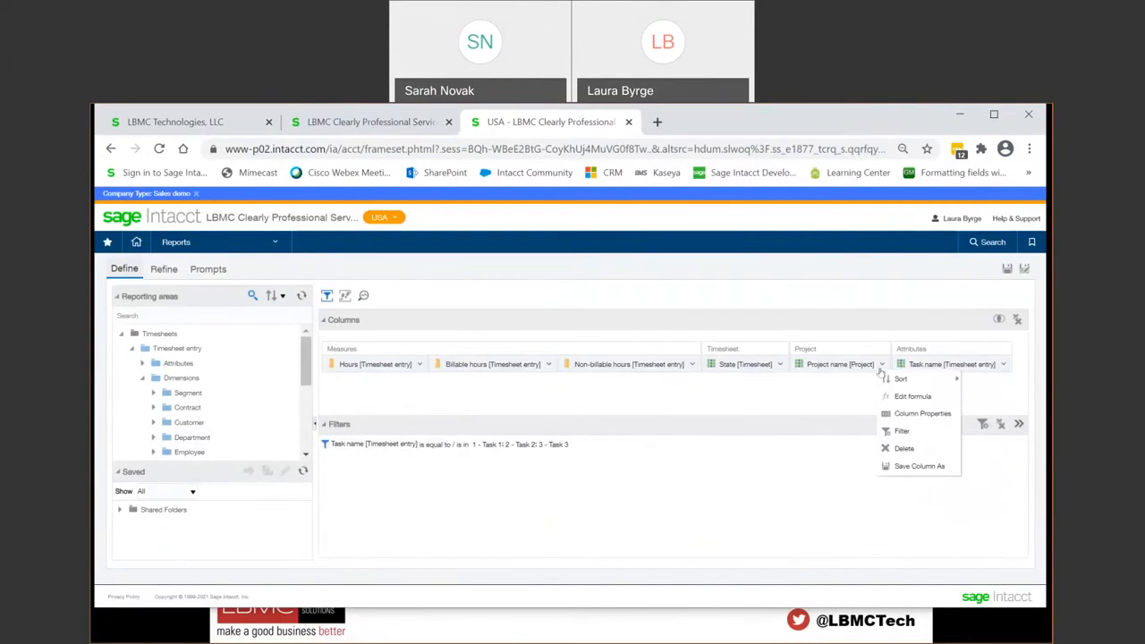
left_click(900, 414)
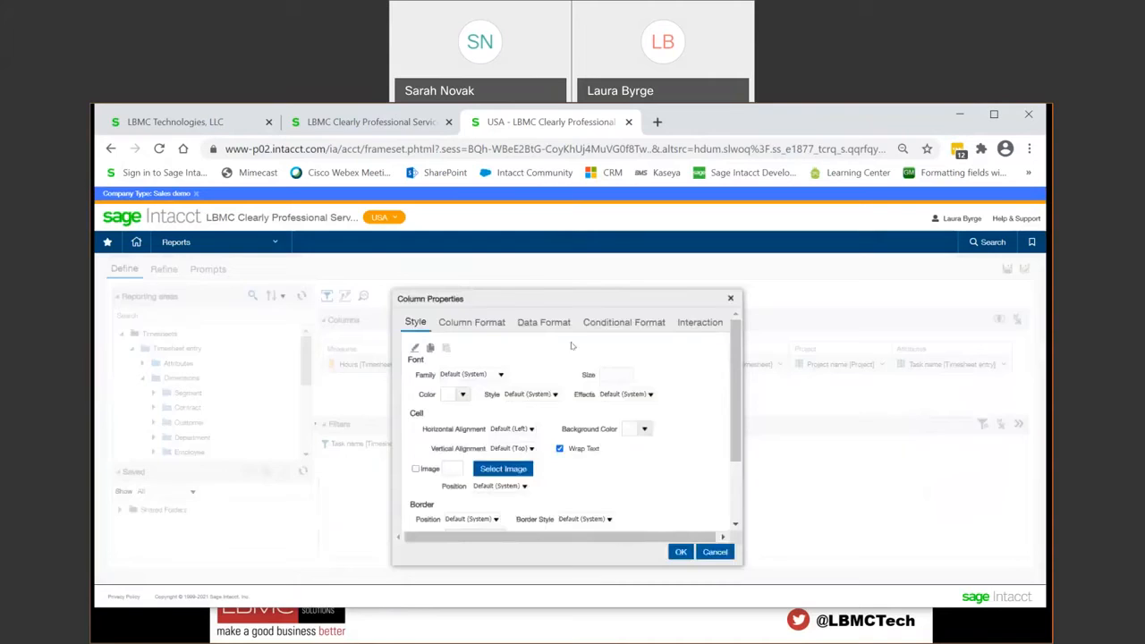
left_click(472, 326)
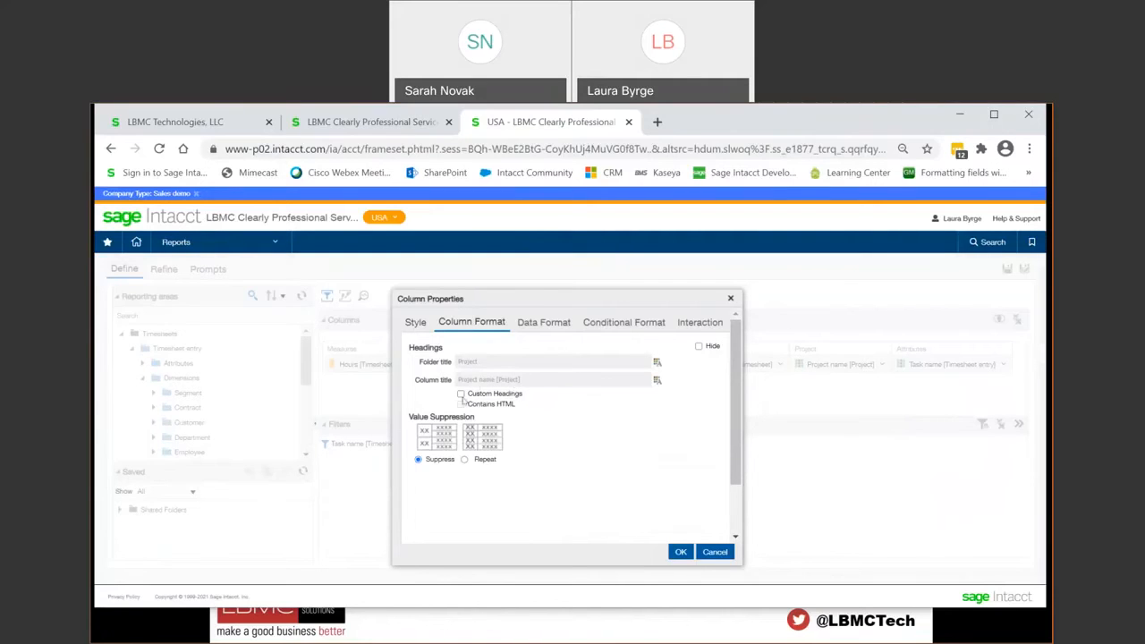
left_click(461, 395)
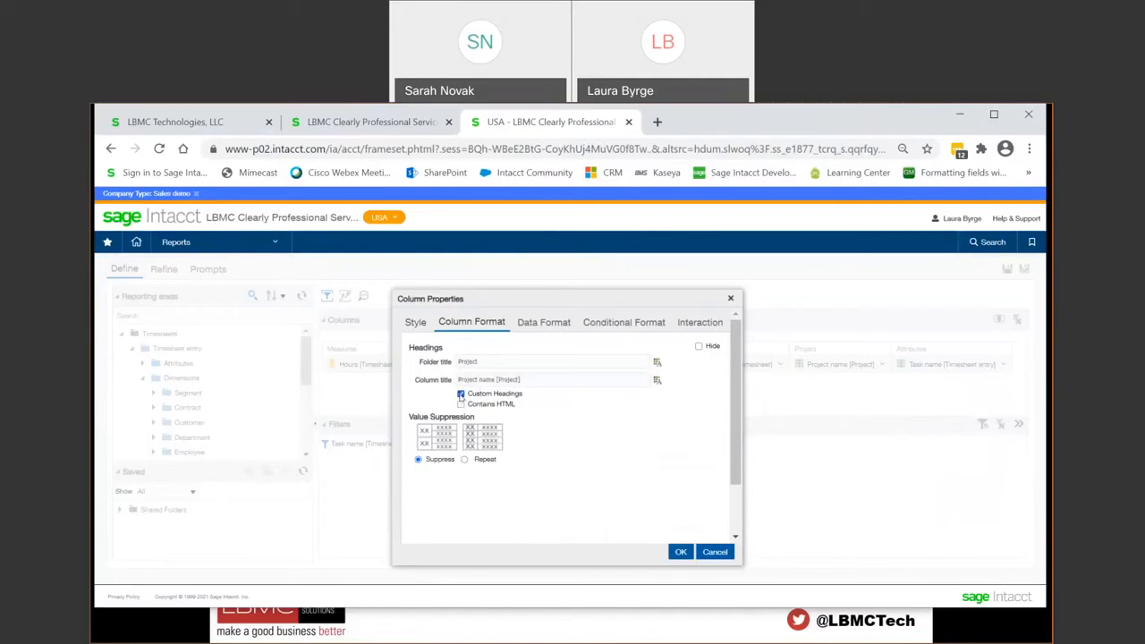
left_click_drag(522, 380, 481, 374)
type("Name")
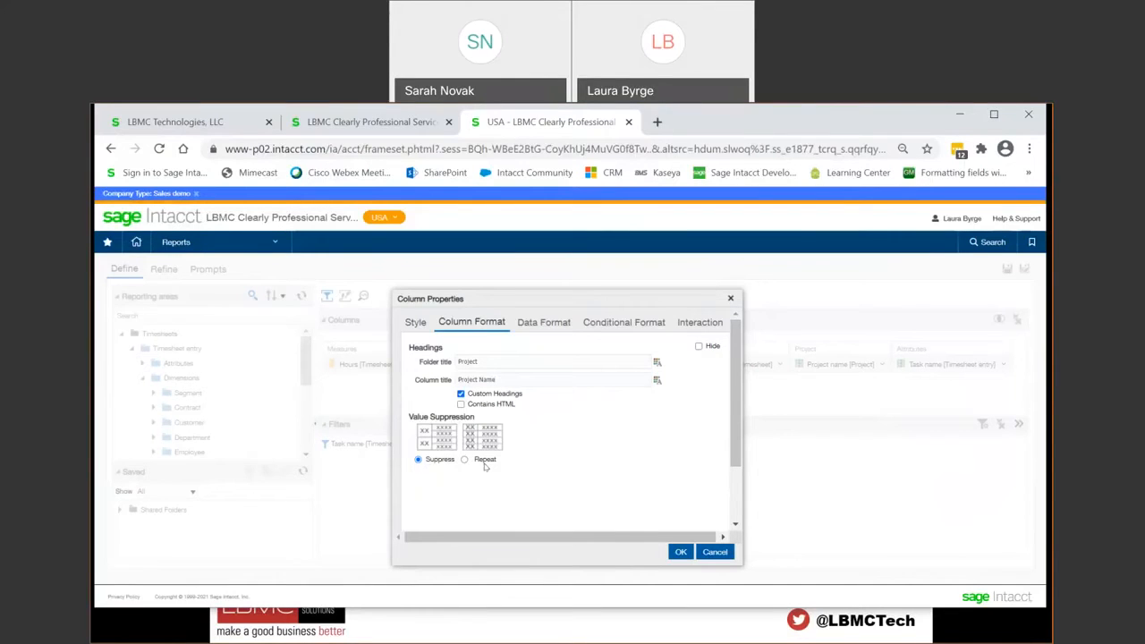
left_click(680, 551)
left_click(178, 270)
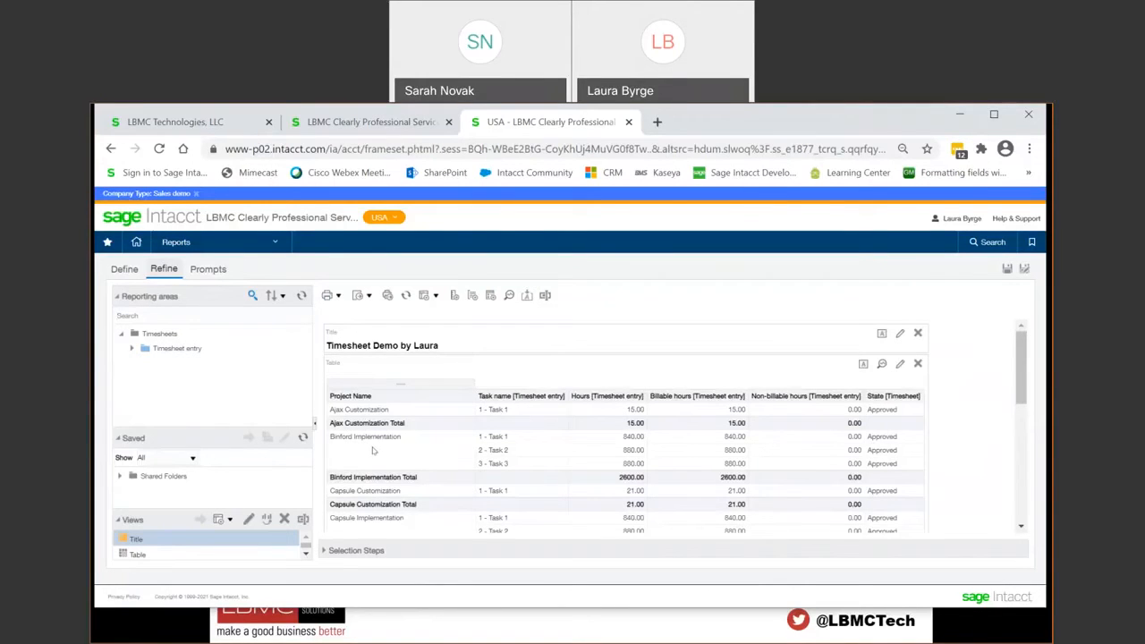
Step: Set the Project Name column's value suppression to Repeat and check the results table
left_click(125, 270)
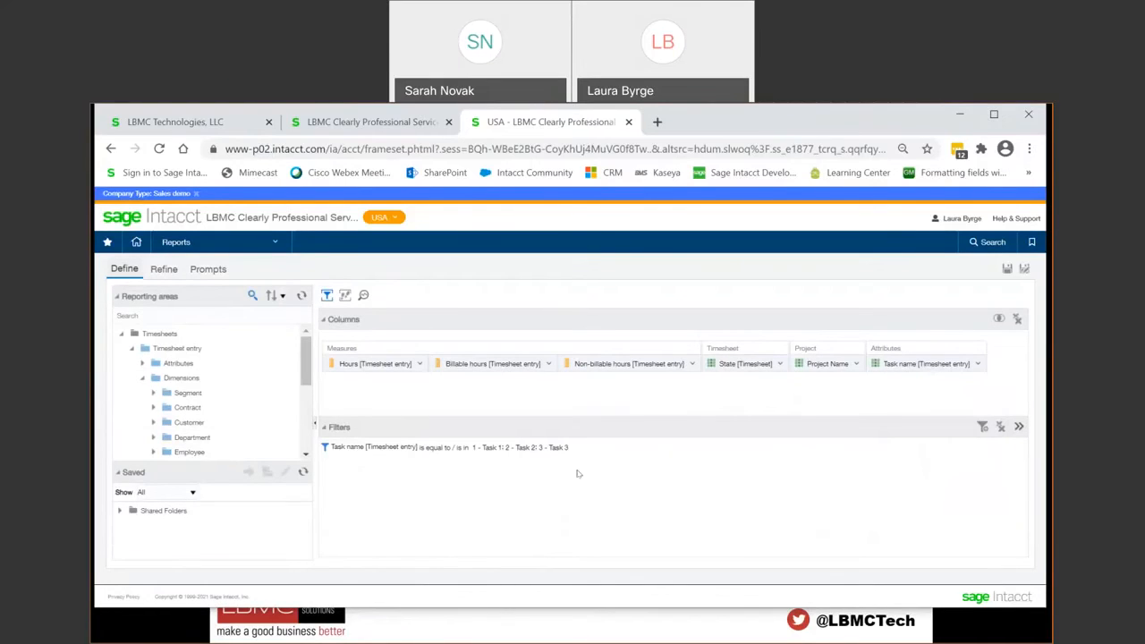
left_click(856, 364)
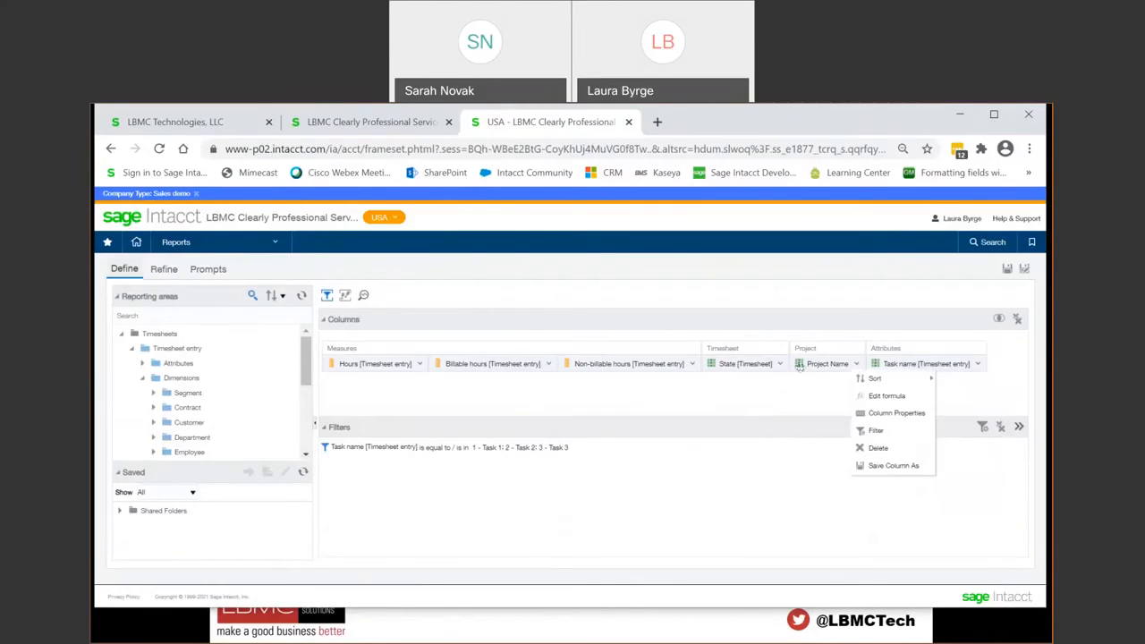
left_click(895, 413)
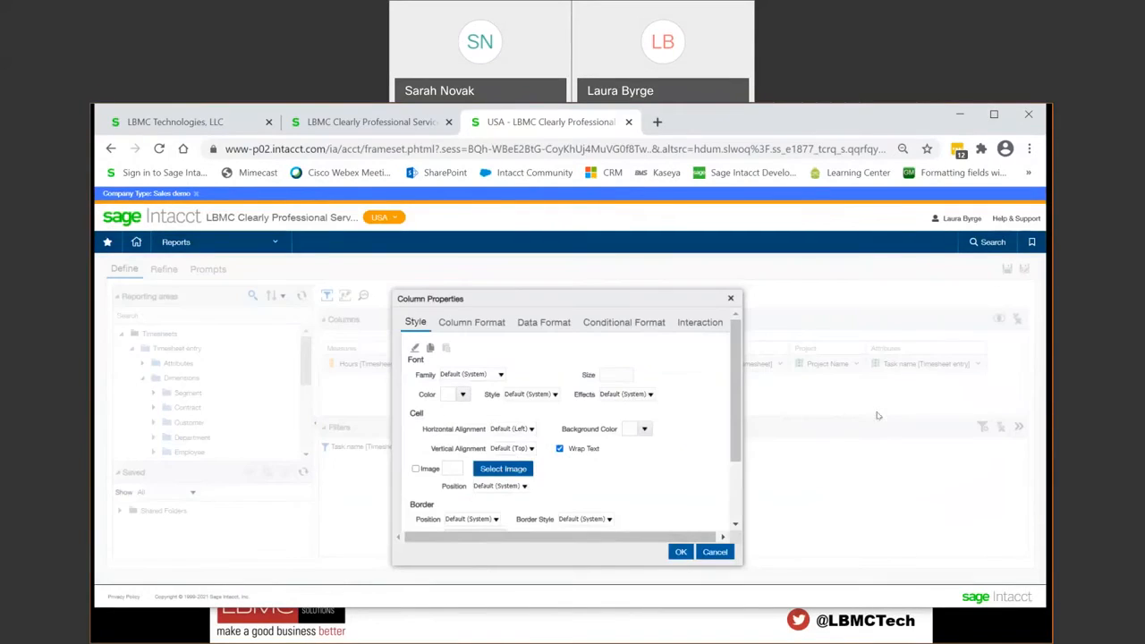
left_click(474, 324)
left_click(464, 459)
left_click(679, 552)
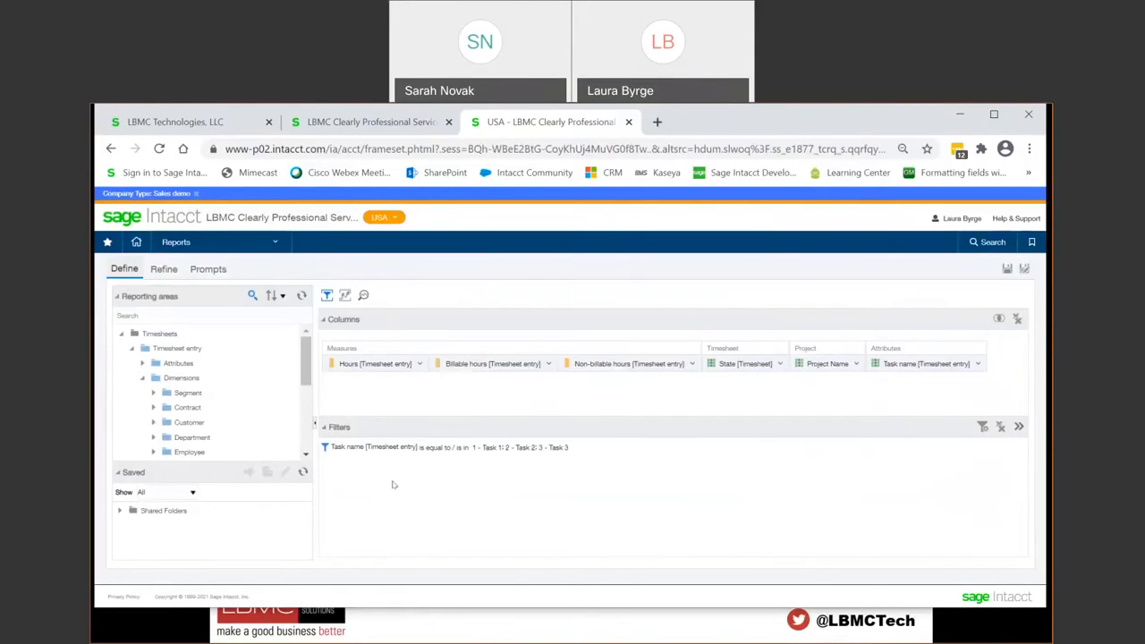
left_click(165, 270)
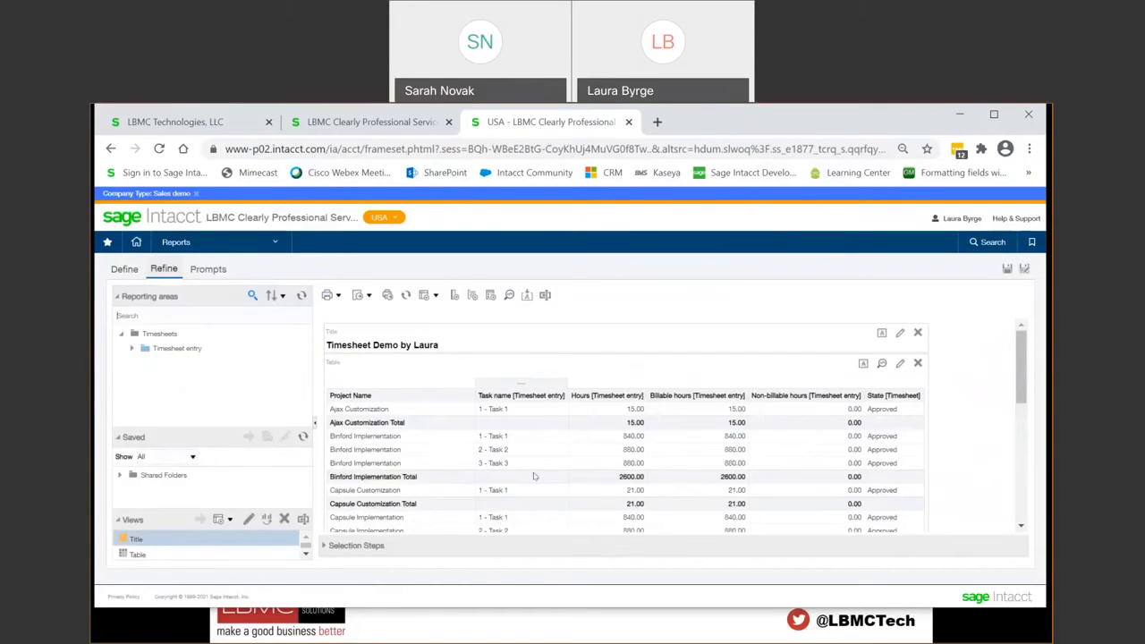
Step: Add a conditional format condition to the Task name column for Task name is equal to / is in 1 - Task 1
left_click(124, 268)
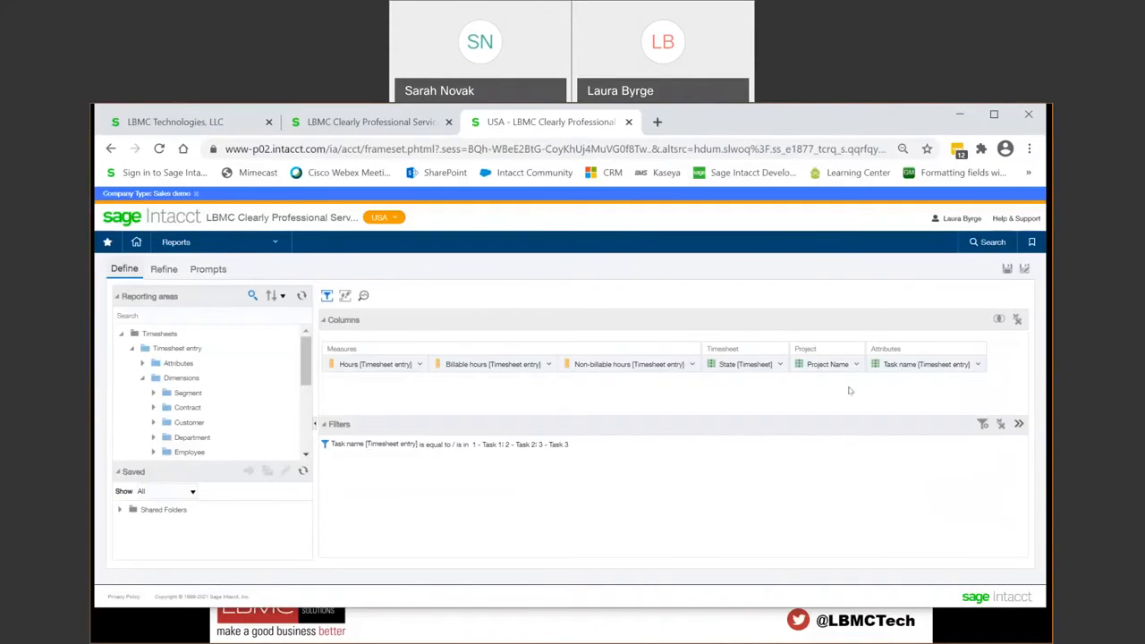
left_click(978, 365)
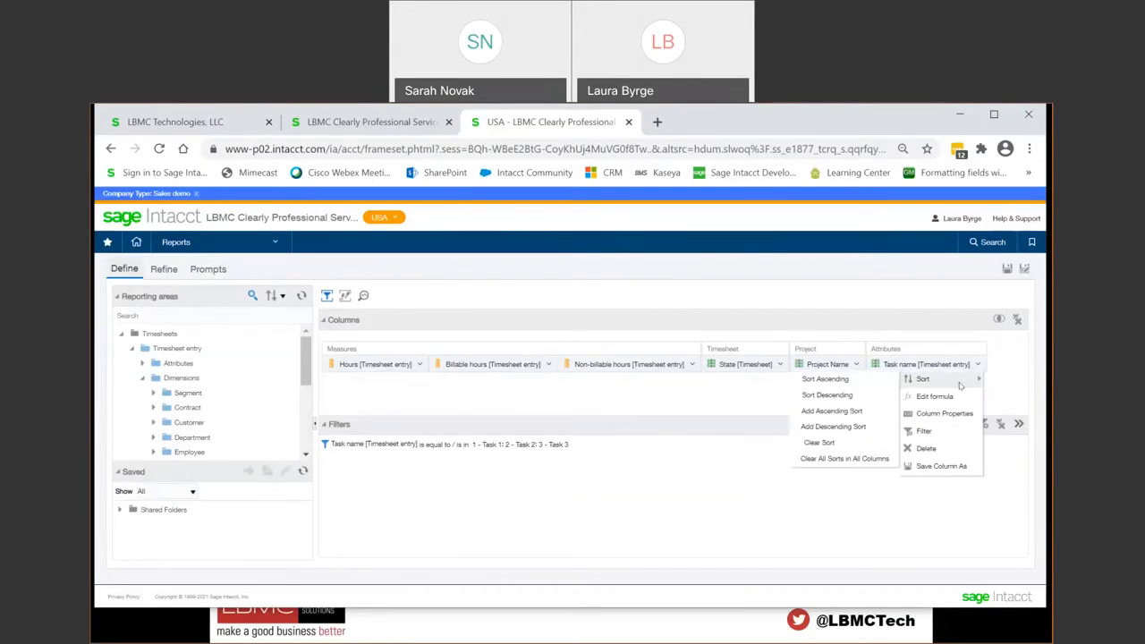
left_click(945, 413)
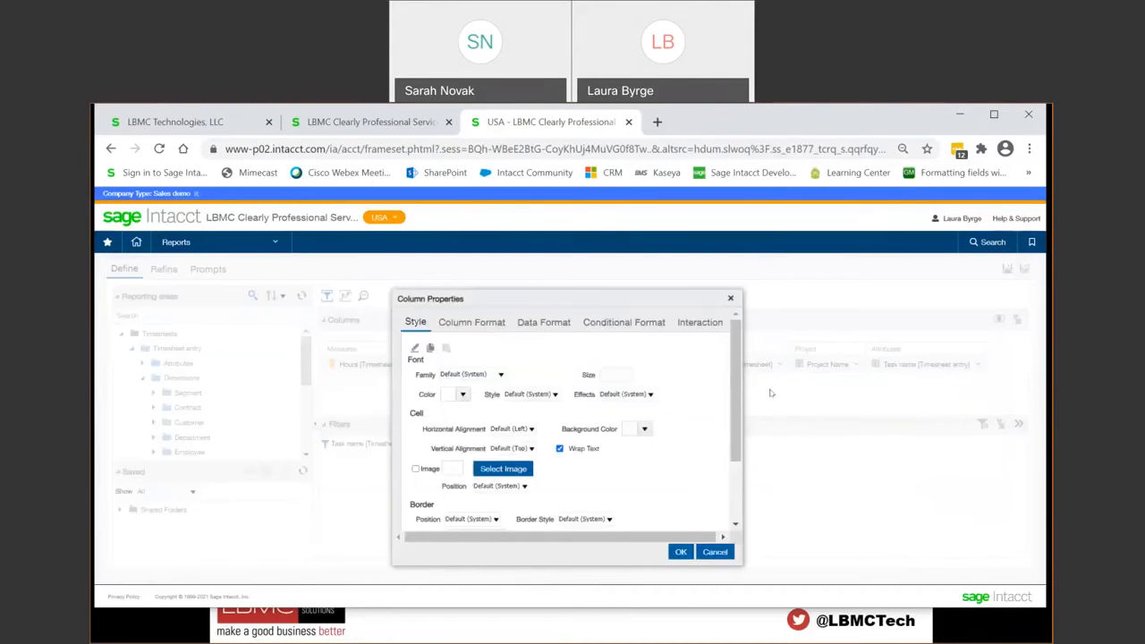
left_click(624, 324)
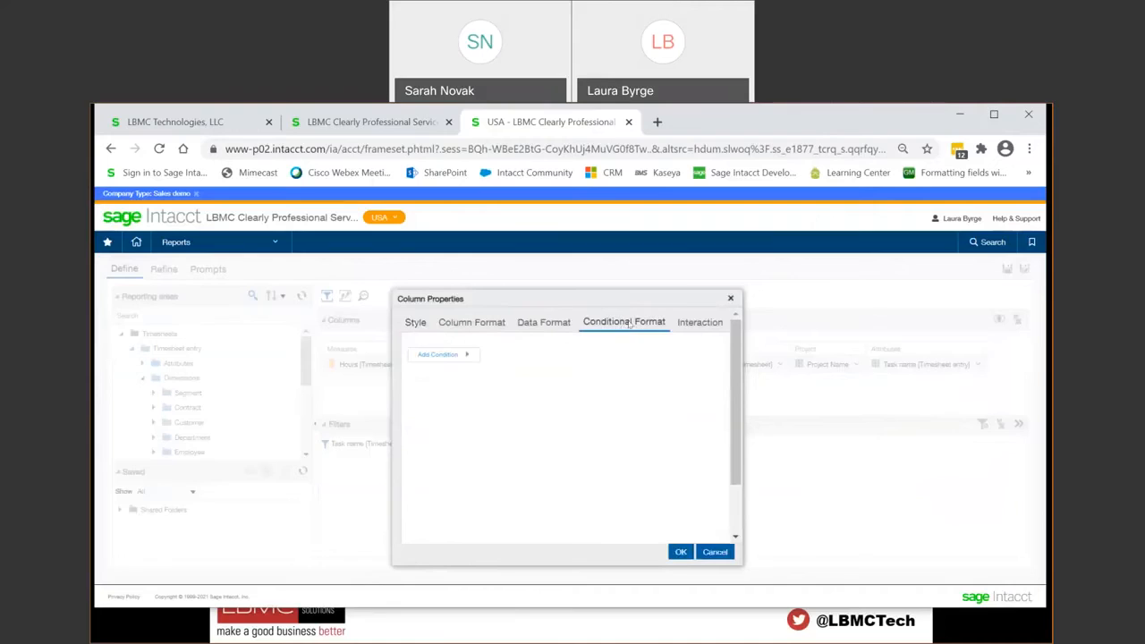
left_click(464, 356)
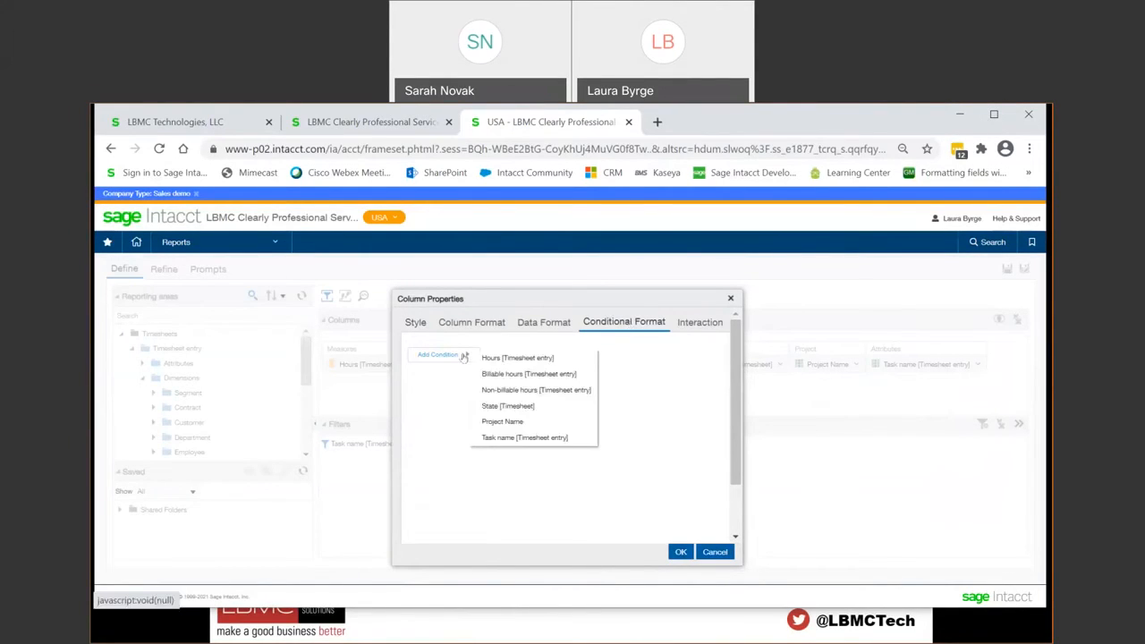
left_click(501, 437)
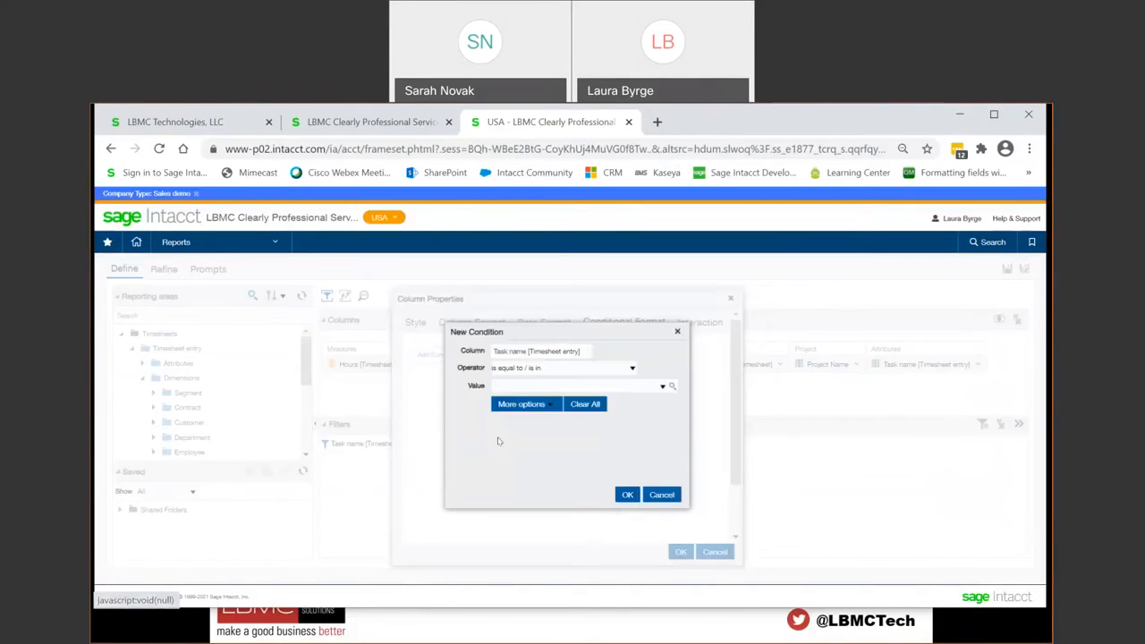
left_click(662, 386)
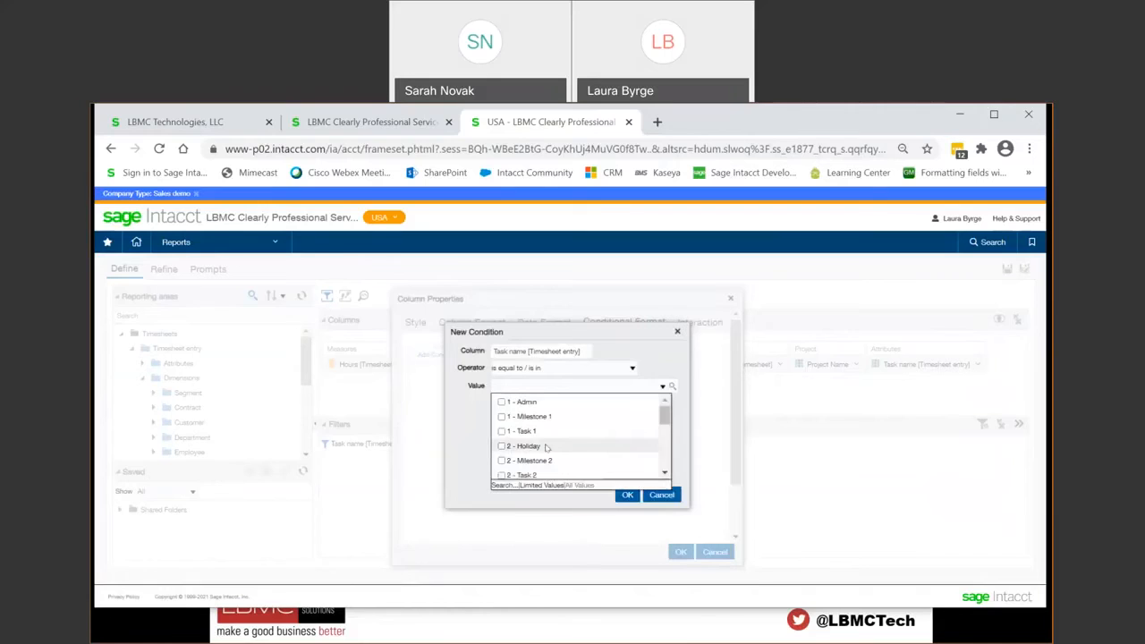
left_click(502, 432)
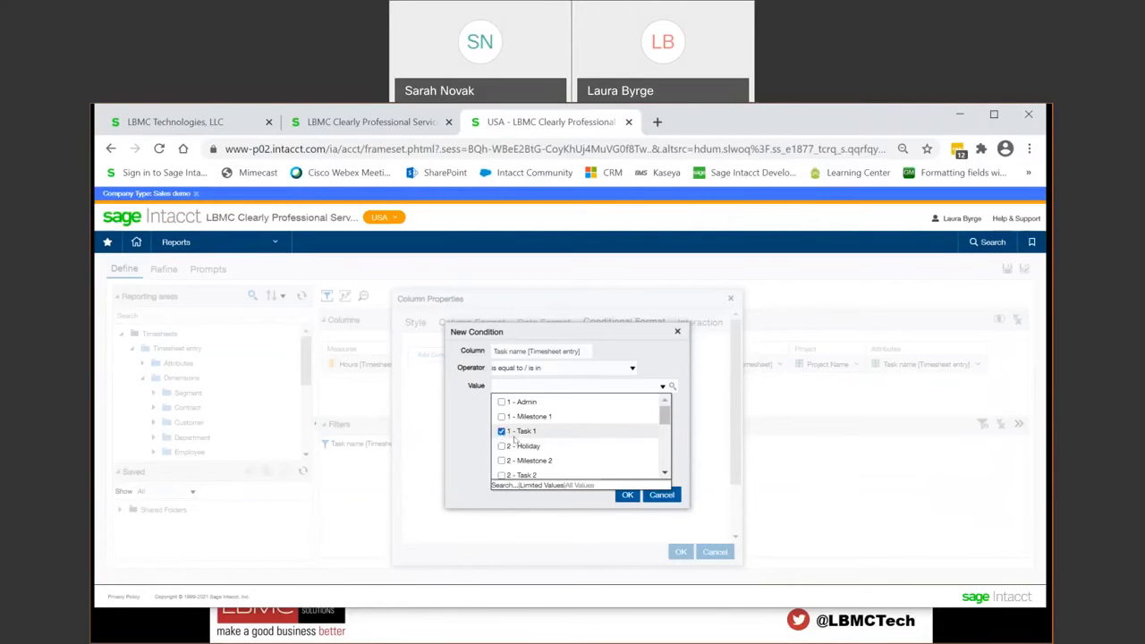
left_click(629, 496)
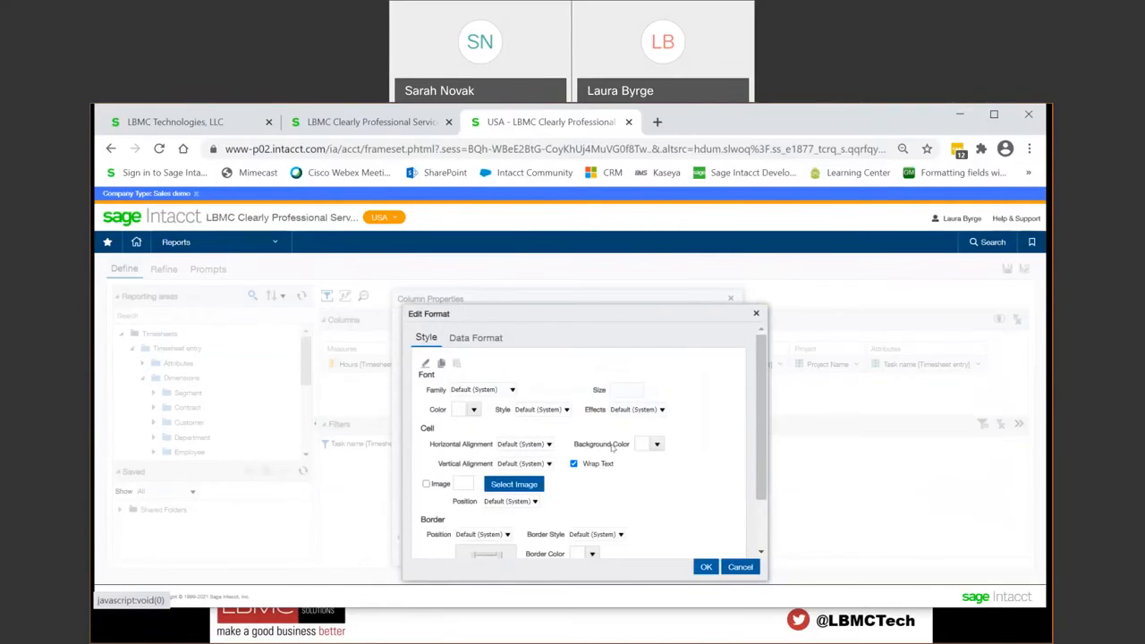
Step: Give the condition's format the blue cell background #6699CC, apply the column properties and check the results table
left_click_drag(564, 304, 553, 270)
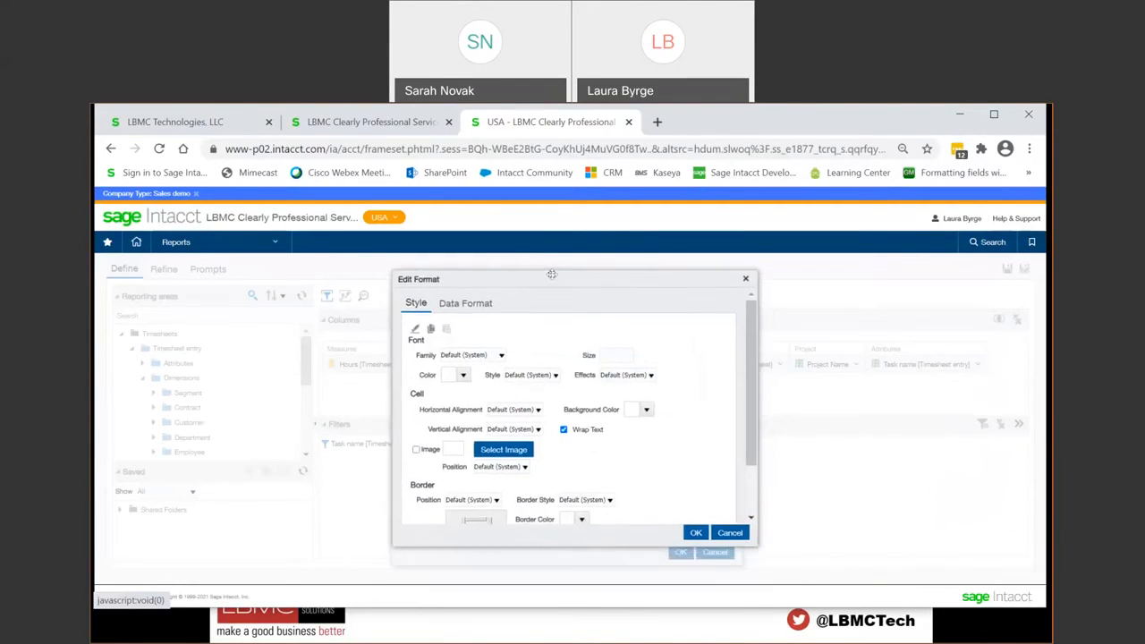
left_click(646, 410)
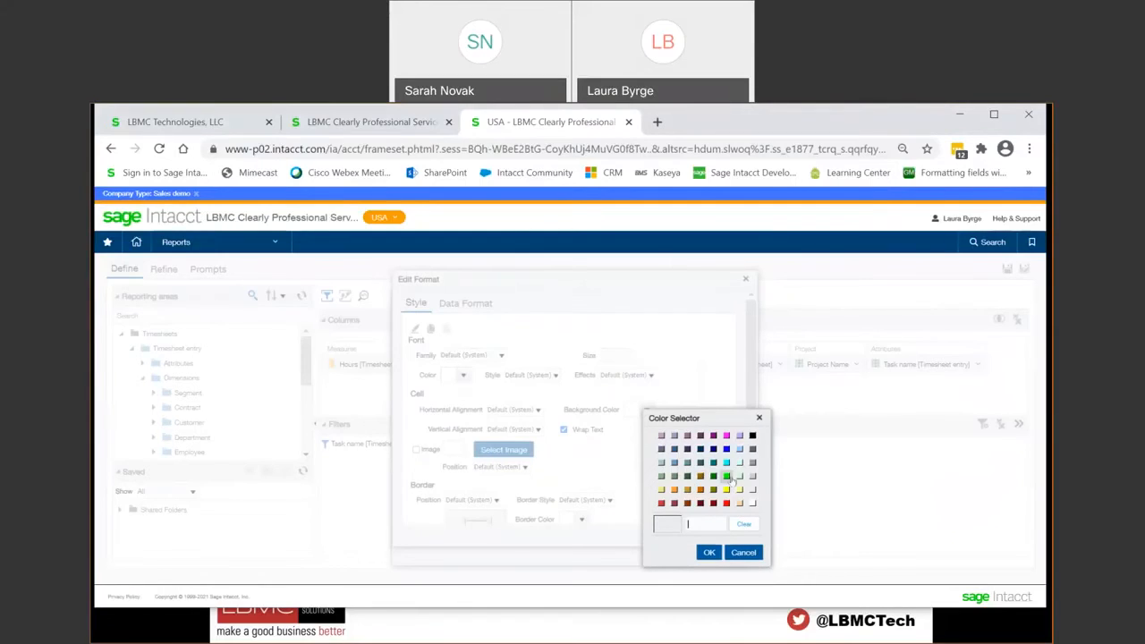
left_click(674, 461)
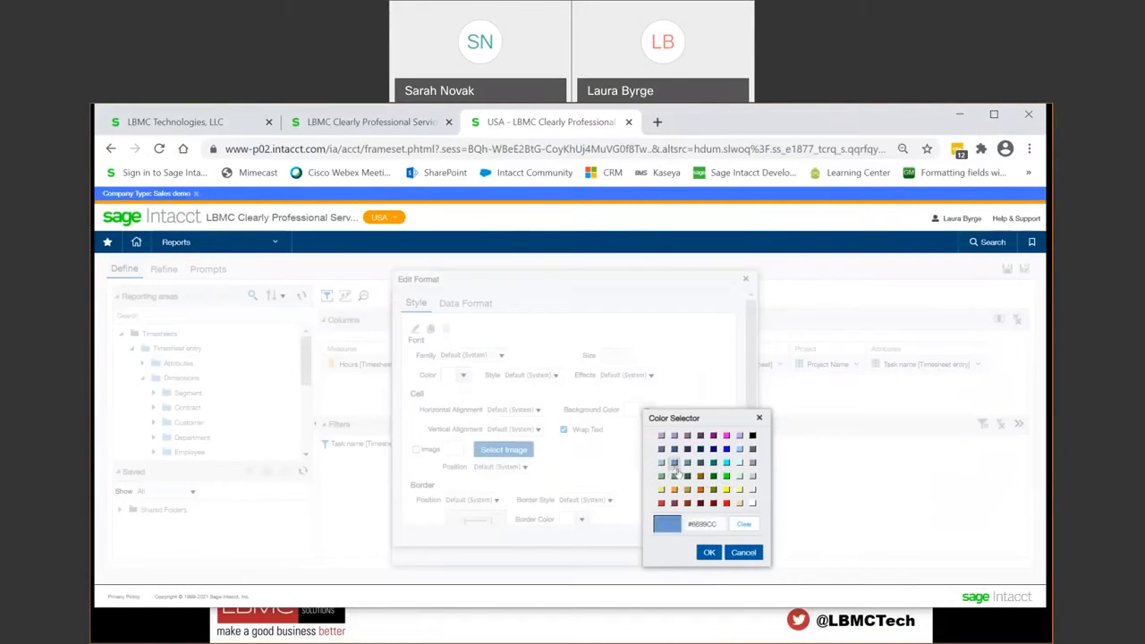
left_click(709, 553)
left_click(695, 534)
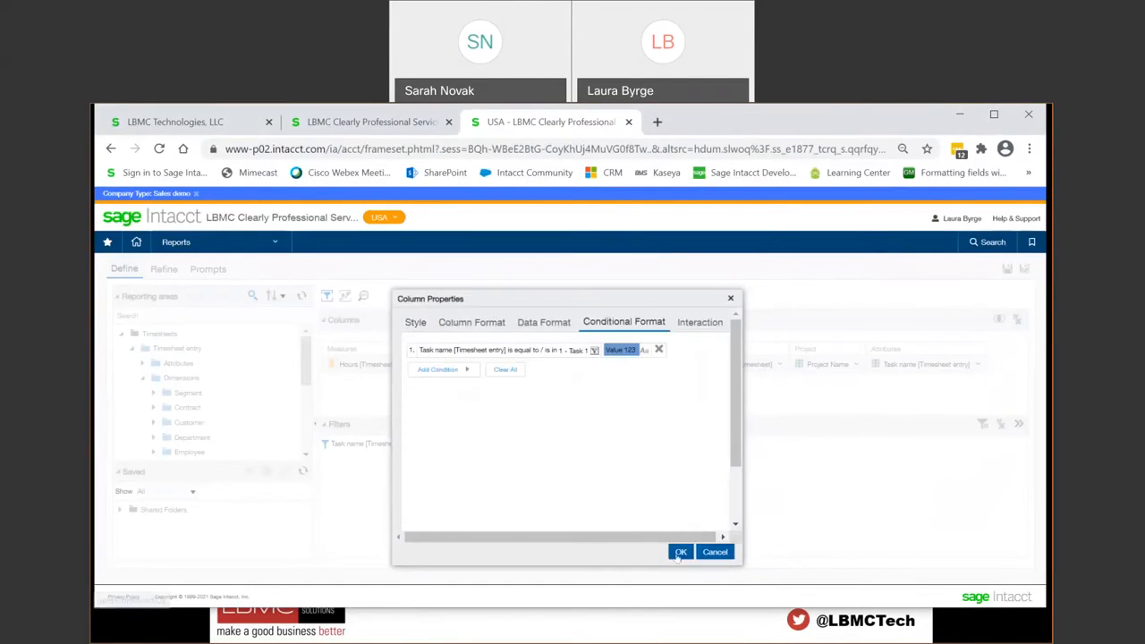
left_click(679, 552)
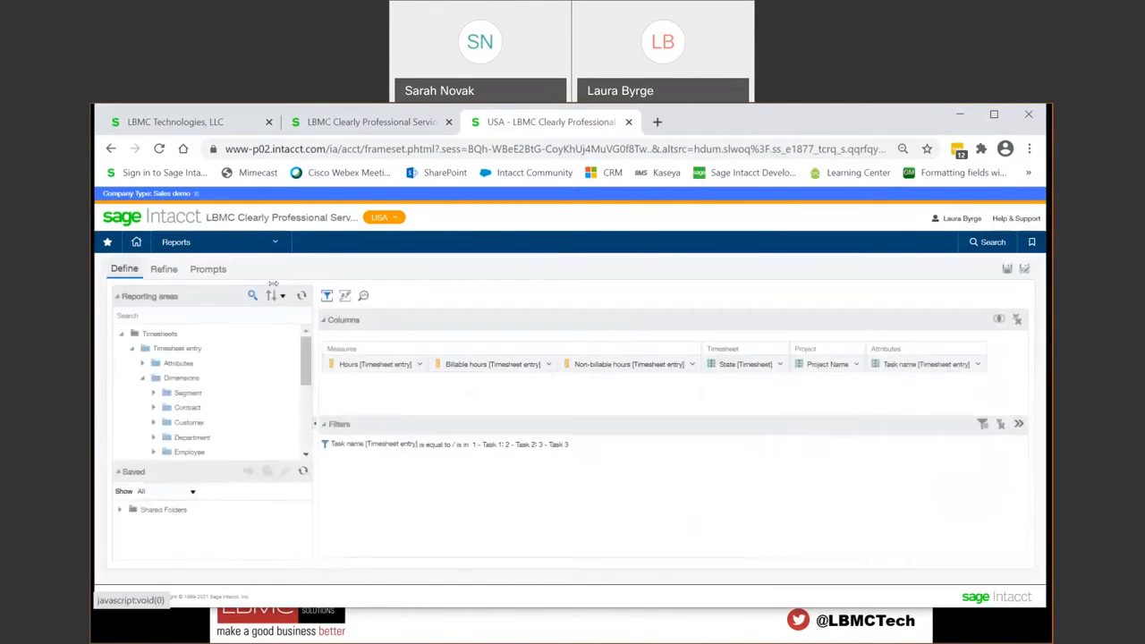
left_click(165, 270)
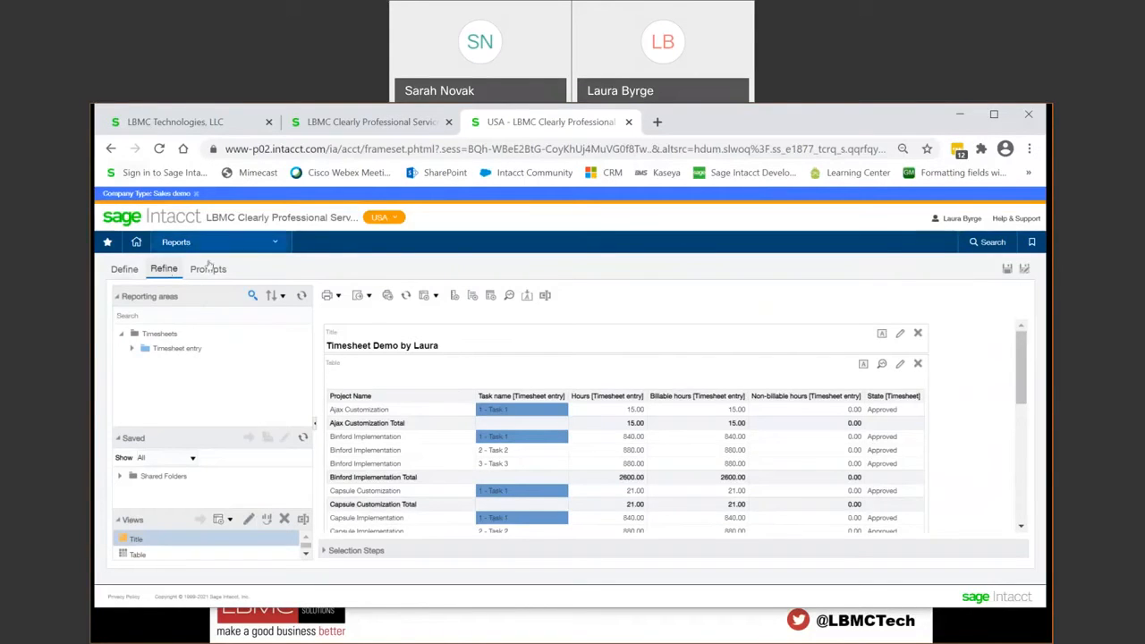
Step: Add a Project Name column prompt using is equal to / is in and a Choice List, reviewing the other operators and its options
left_click(208, 270)
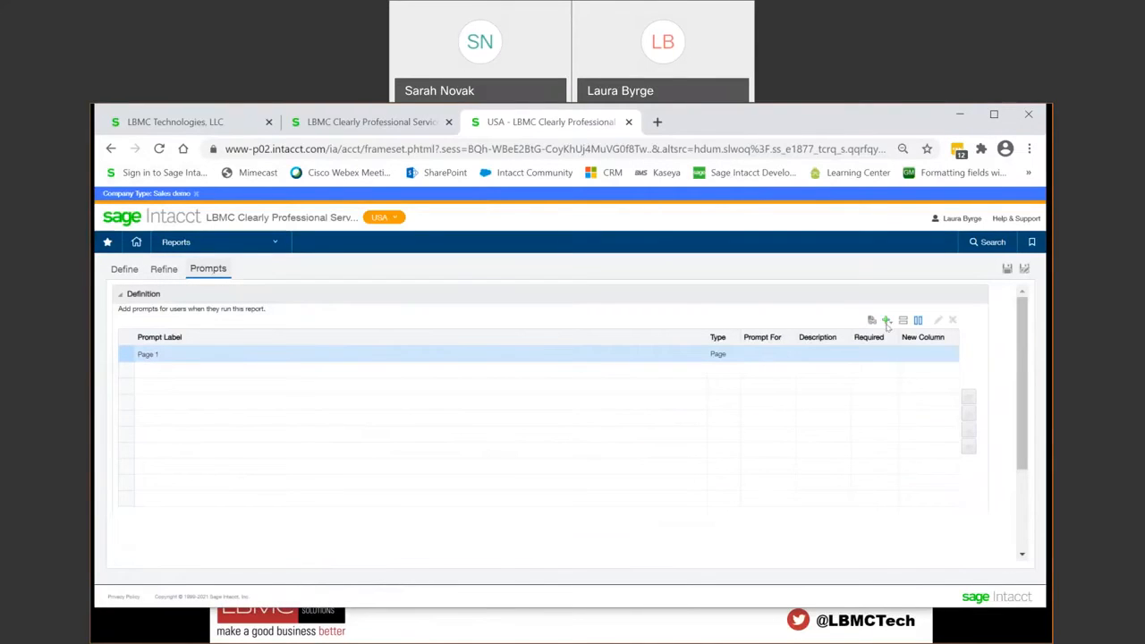
left_click(887, 321)
mouse_move(891, 336)
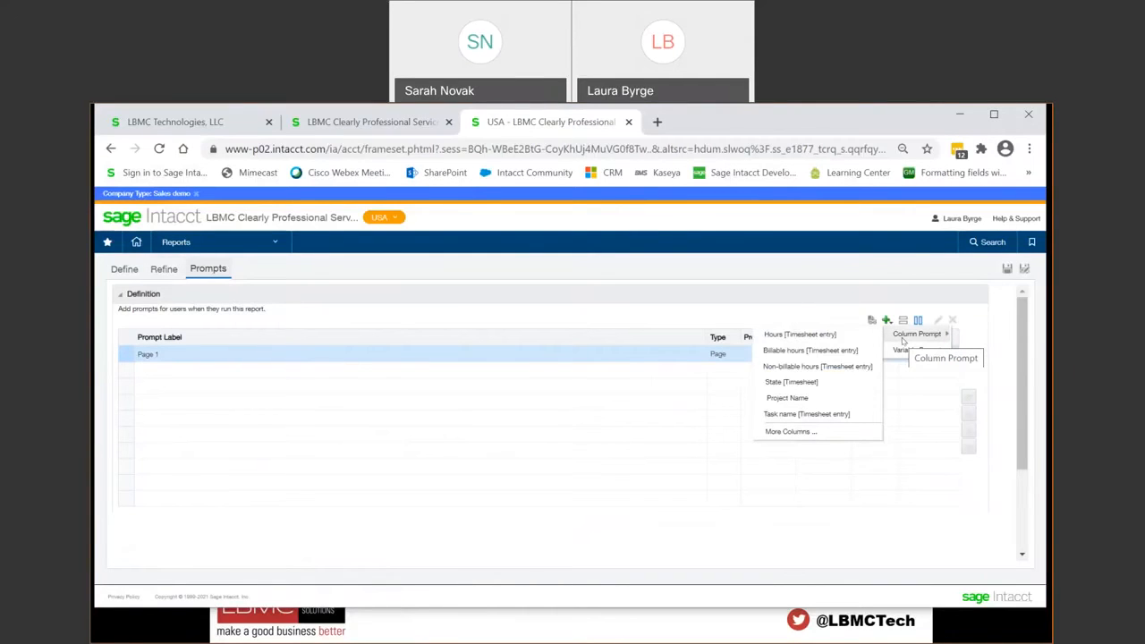
left_click(837, 398)
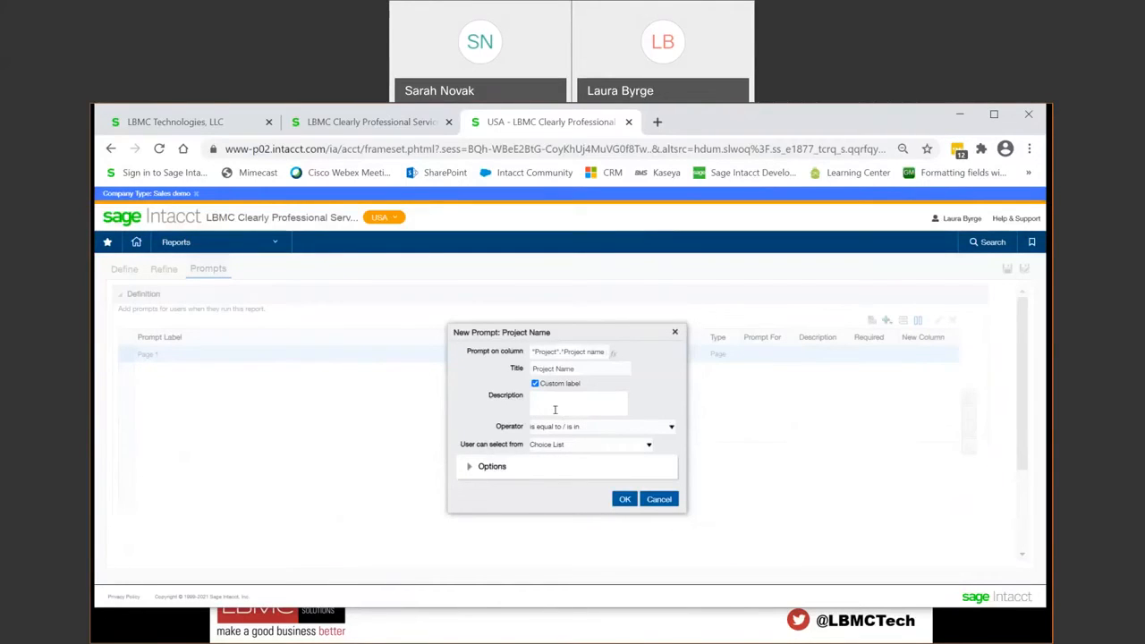
left_click(671, 428)
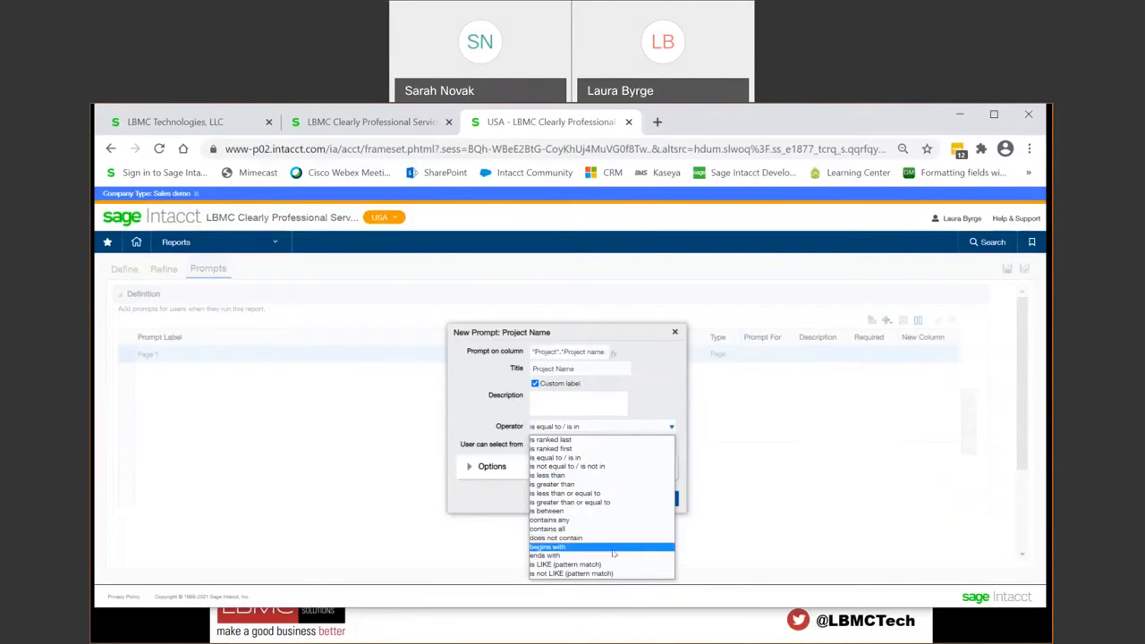
left_click(667, 408)
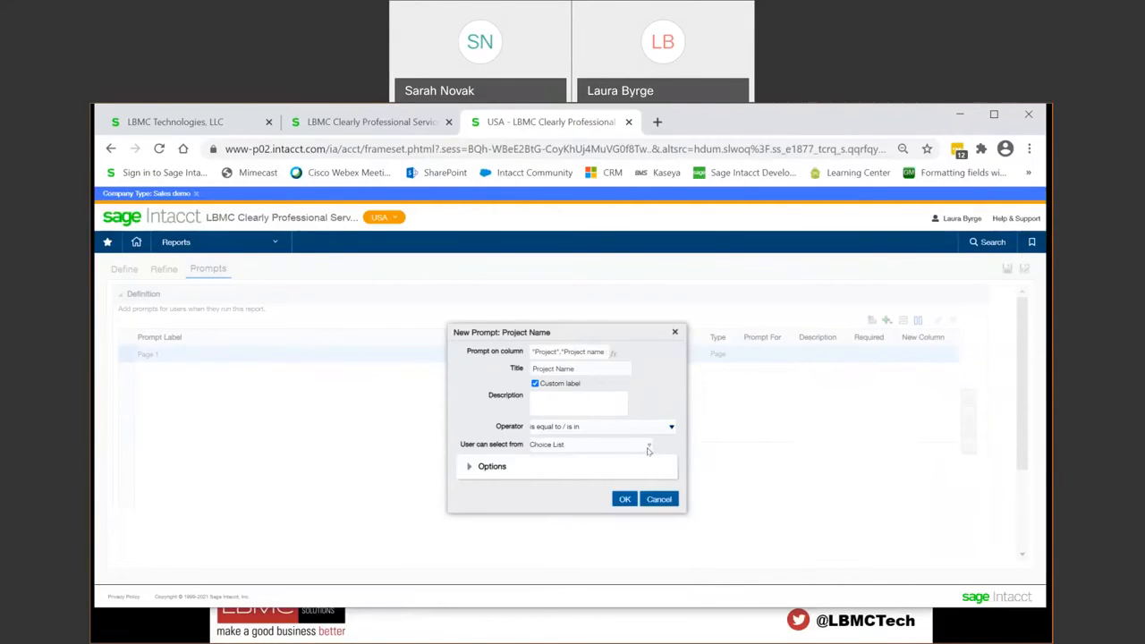
left_click(648, 448)
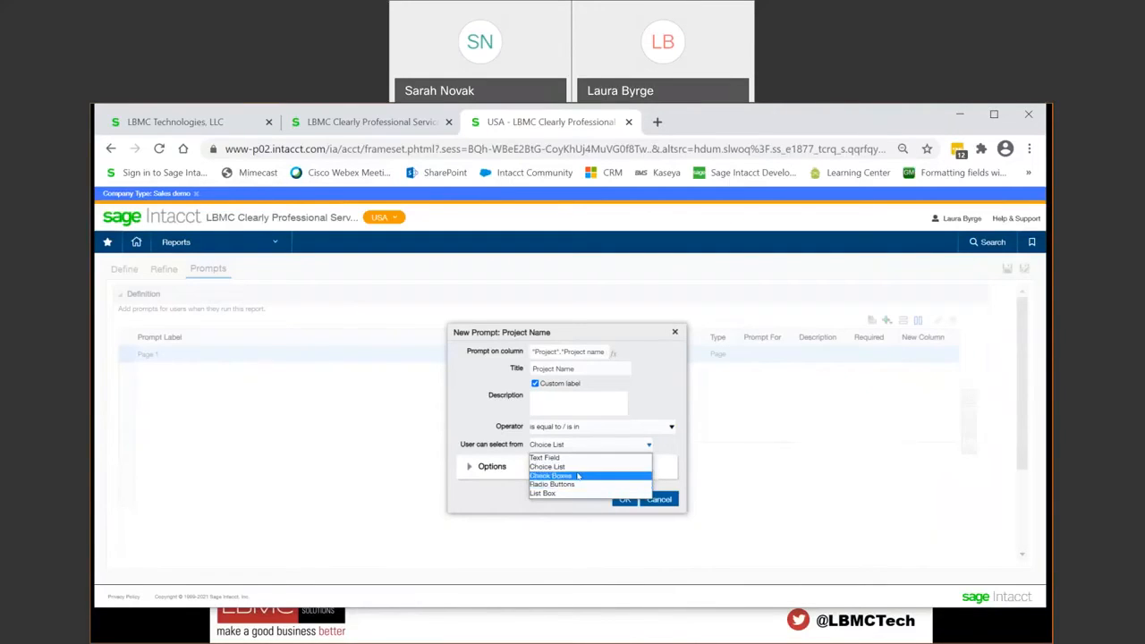
left_click(573, 466)
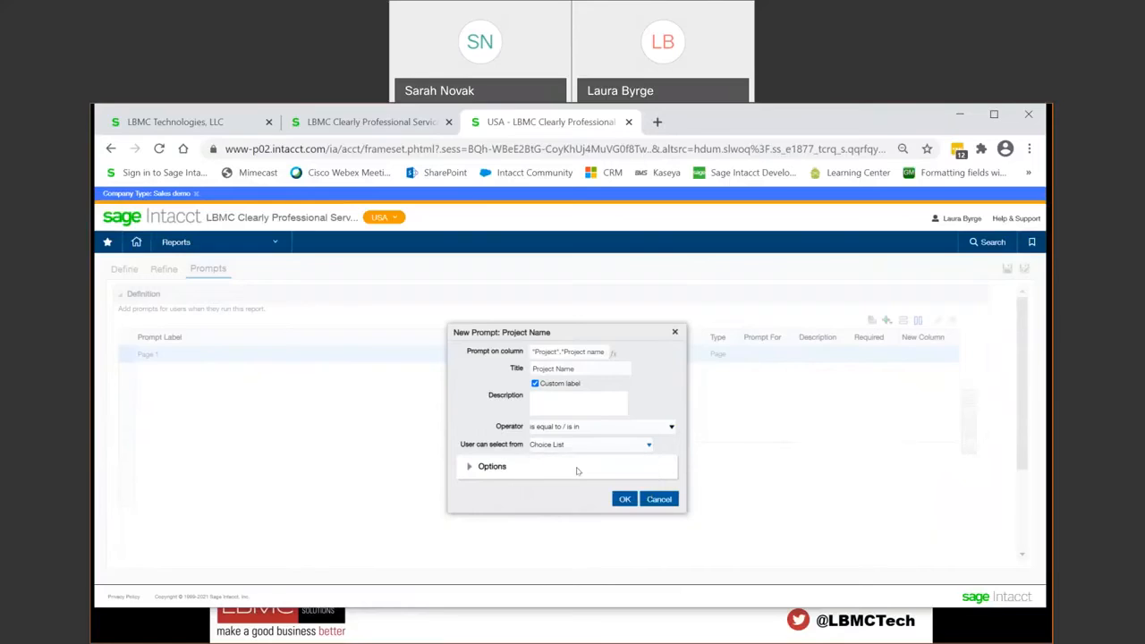
left_click(469, 471)
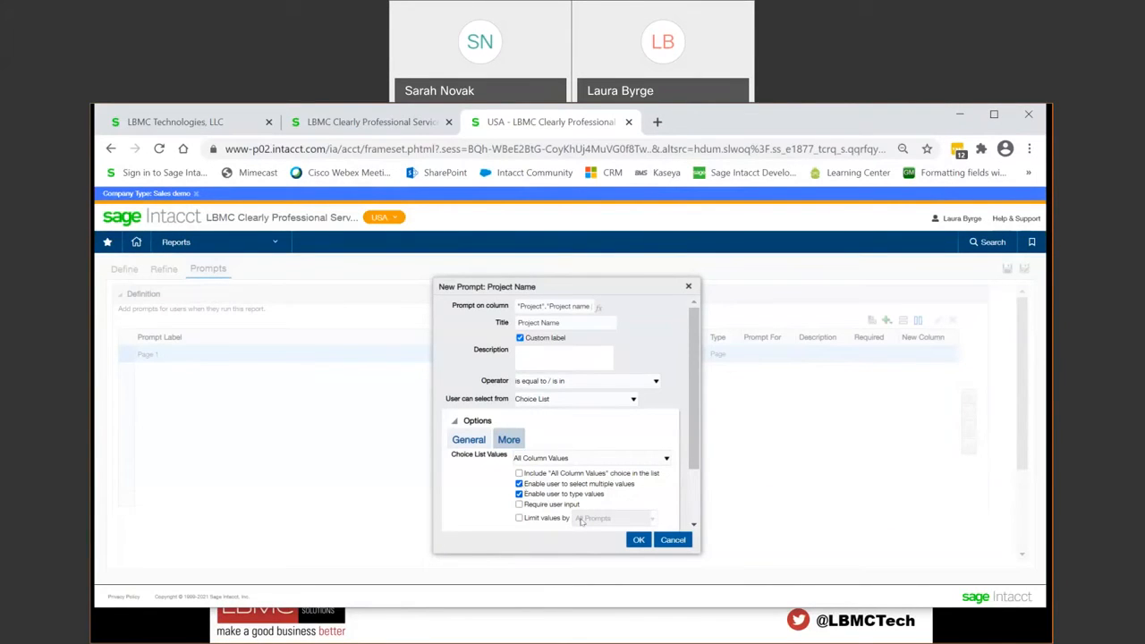
left_click(638, 540)
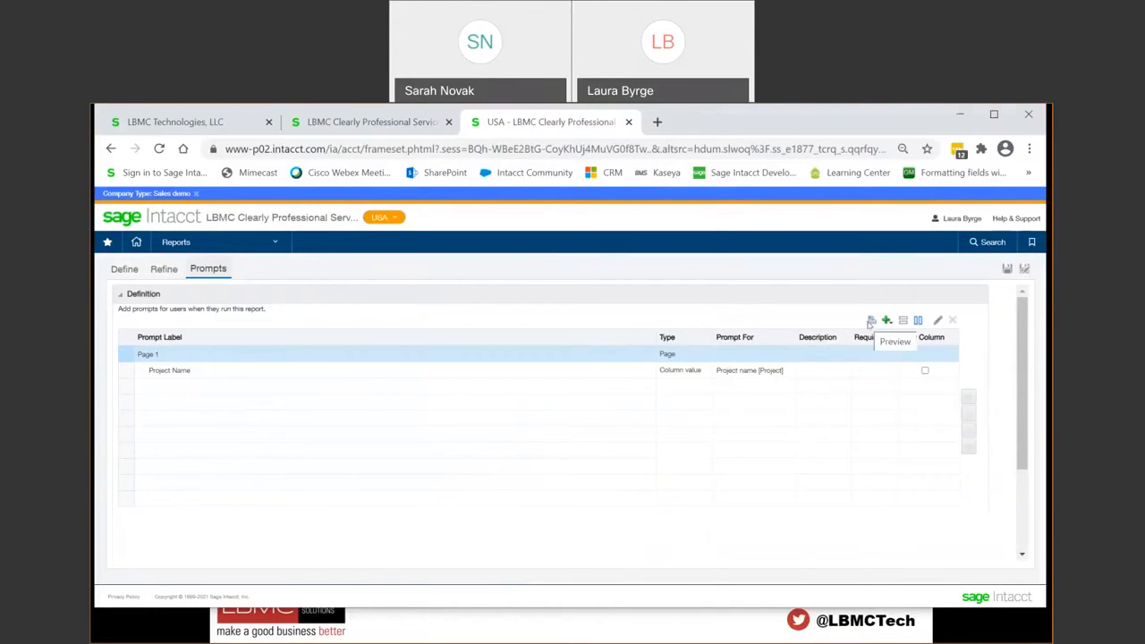
Step: Preview the Project Name prompt, run the report for Ajax Customization and Binford Customization, and close the preview
left_click(870, 320)
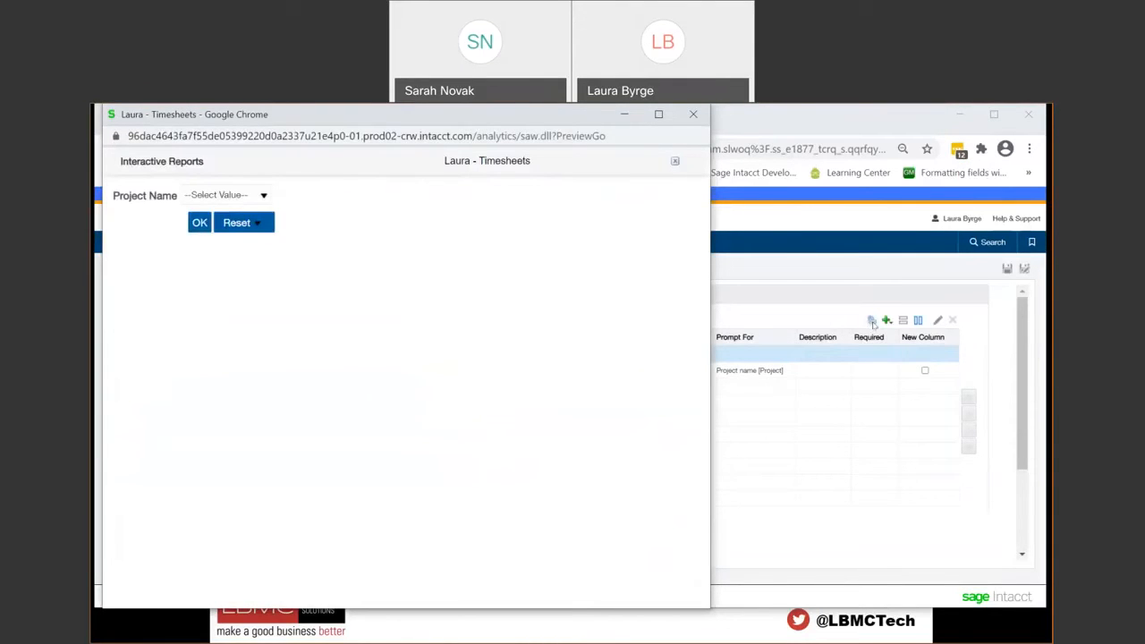
left_click(264, 195)
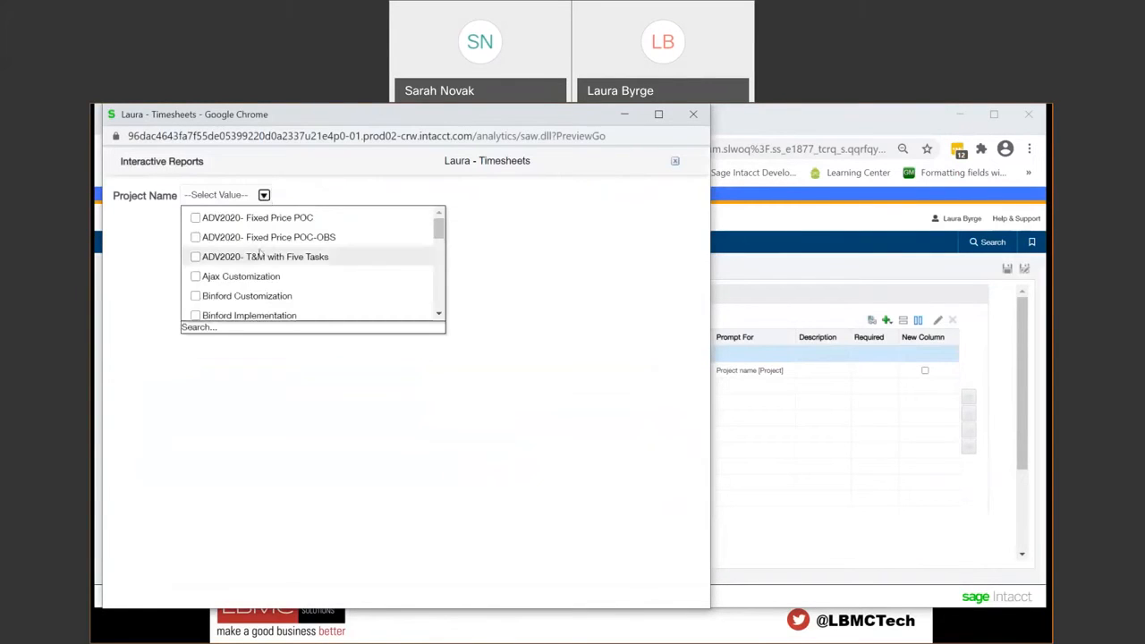
left_click(195, 277)
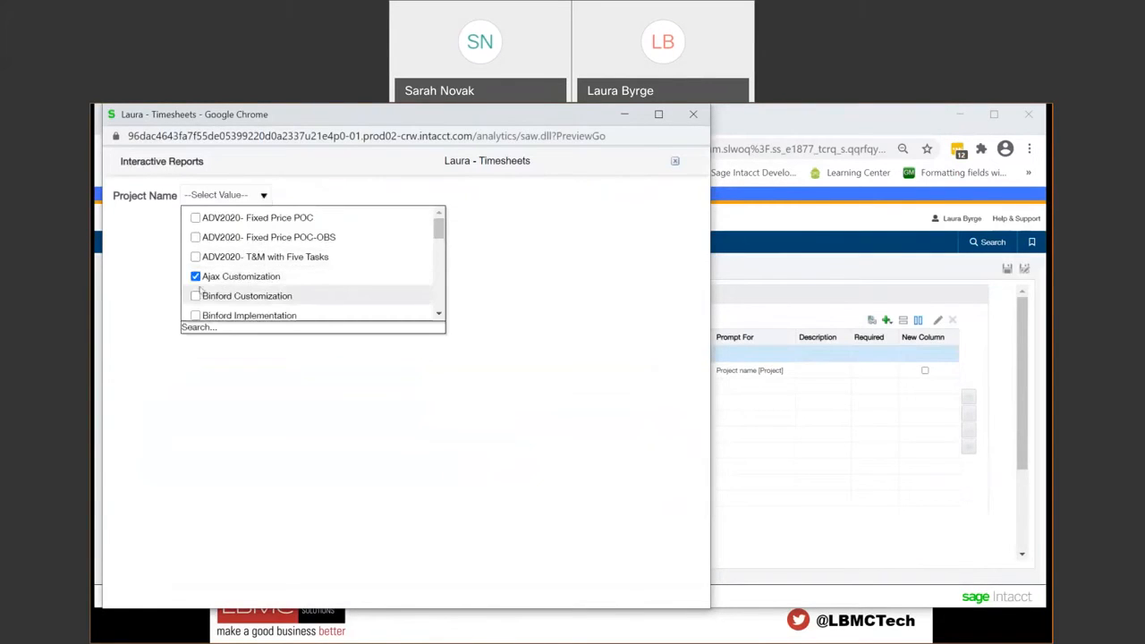
left_click(196, 296)
left_click(569, 292)
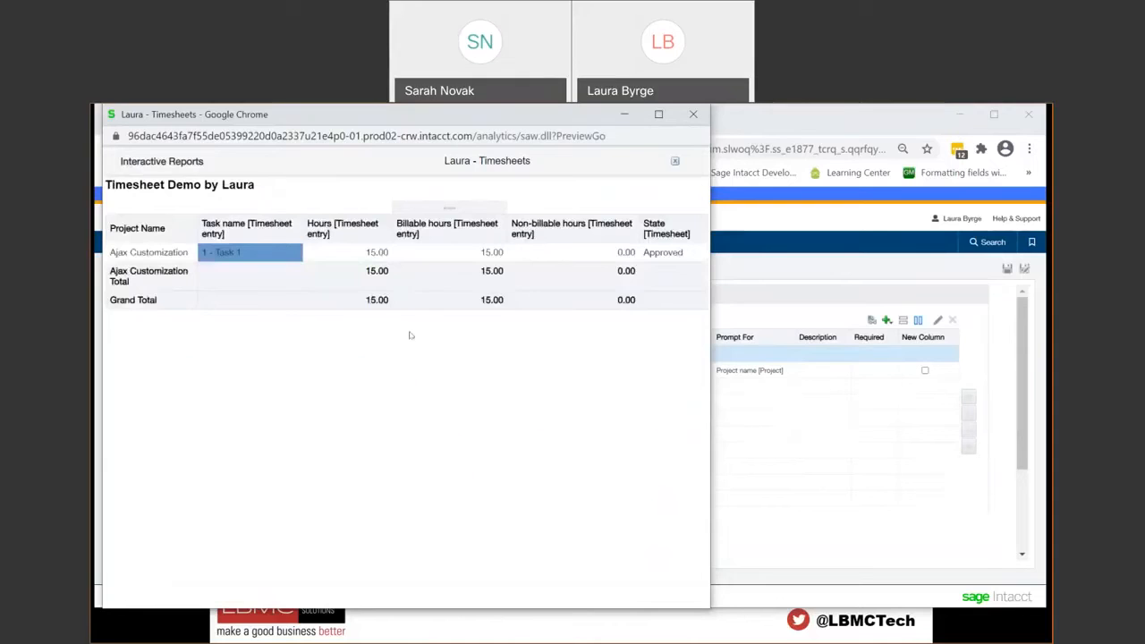
left_click(692, 113)
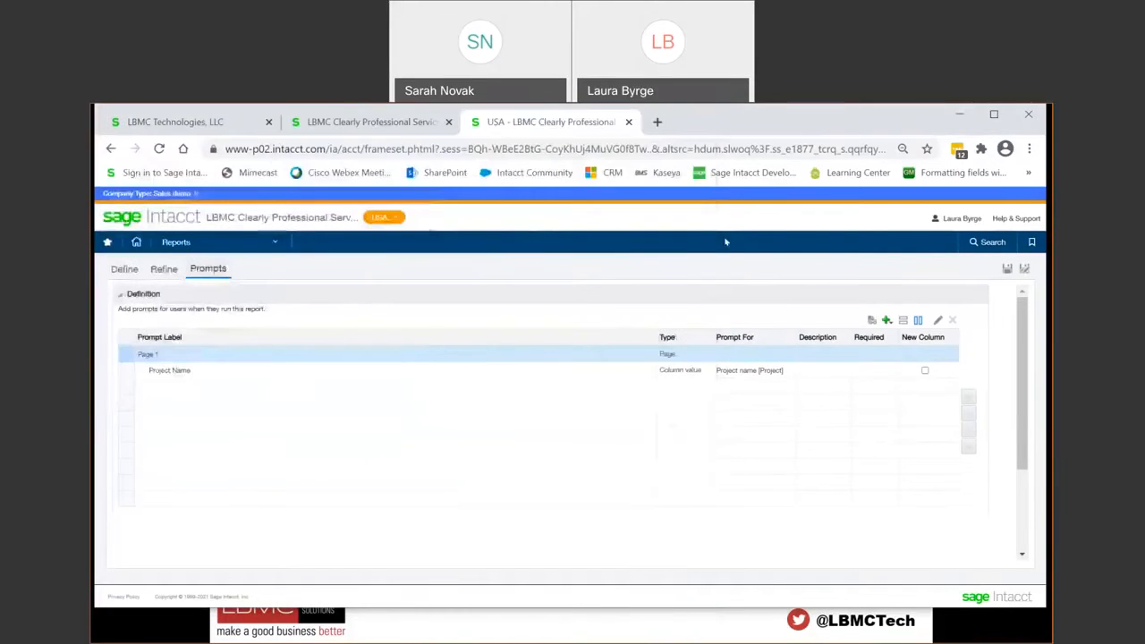
Step: Save the report and look over its column definition, refined results and prompts
left_click(1007, 270)
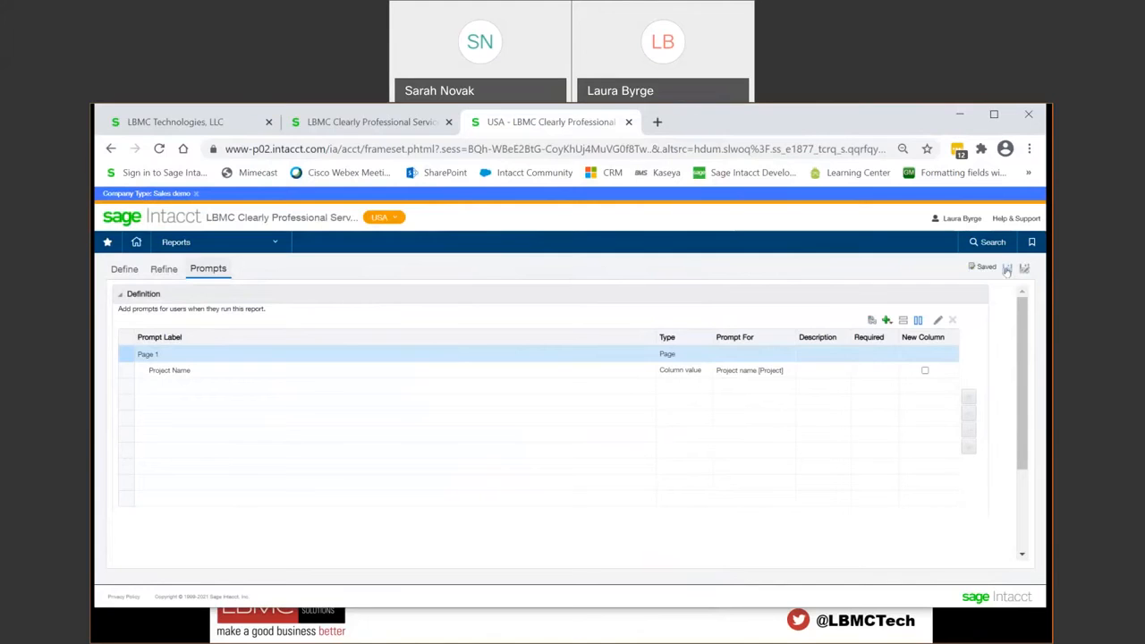
left_click(125, 269)
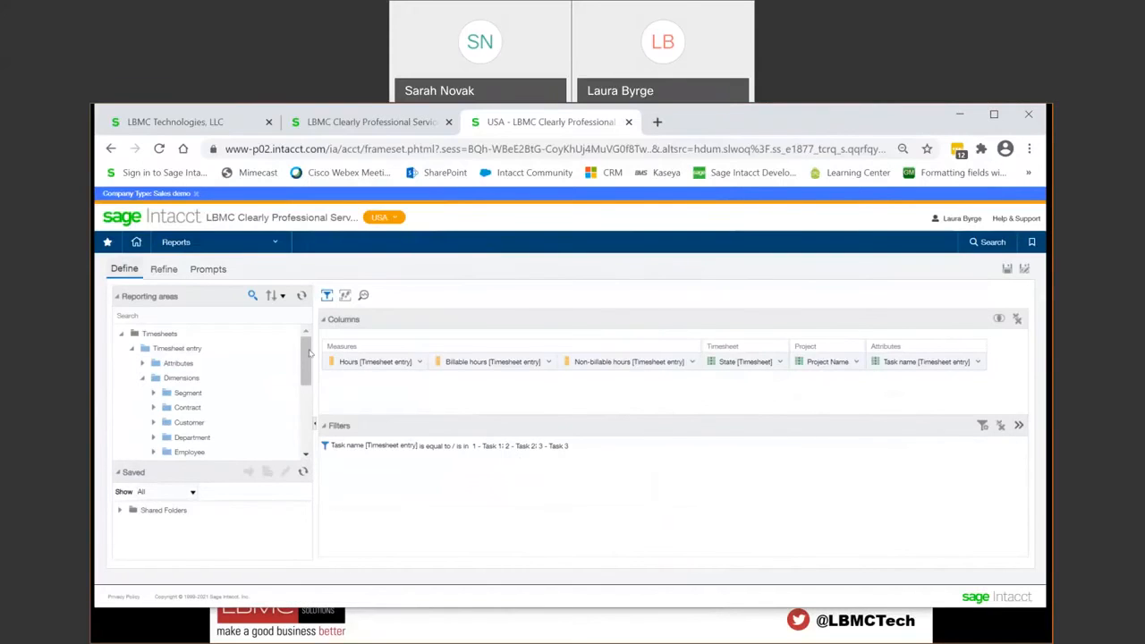
left_click(164, 270)
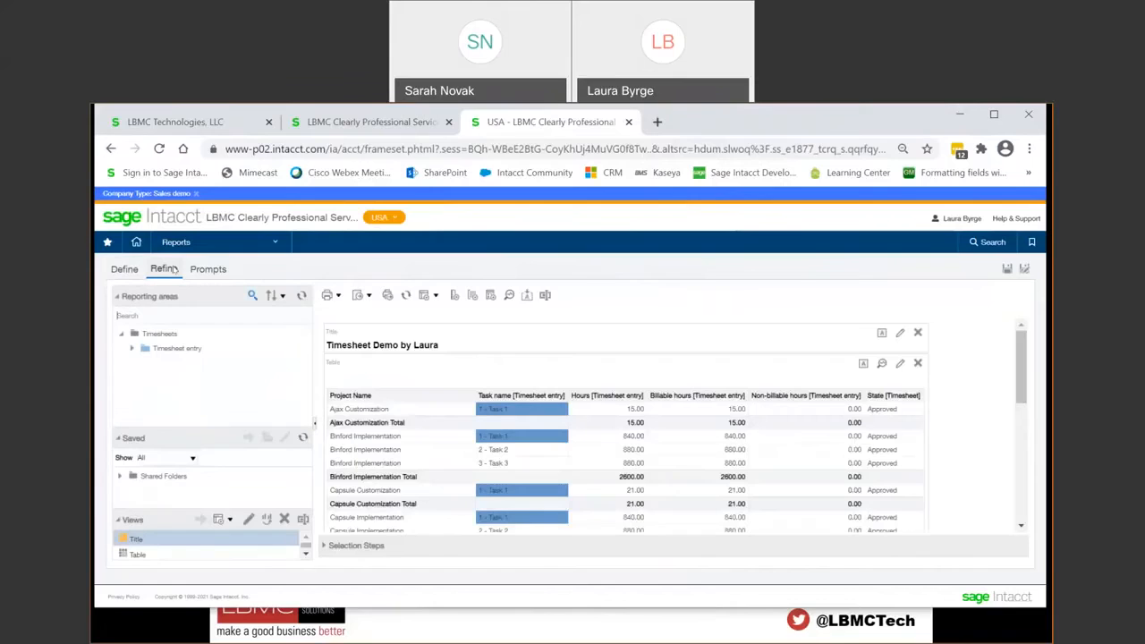
left_click(202, 275)
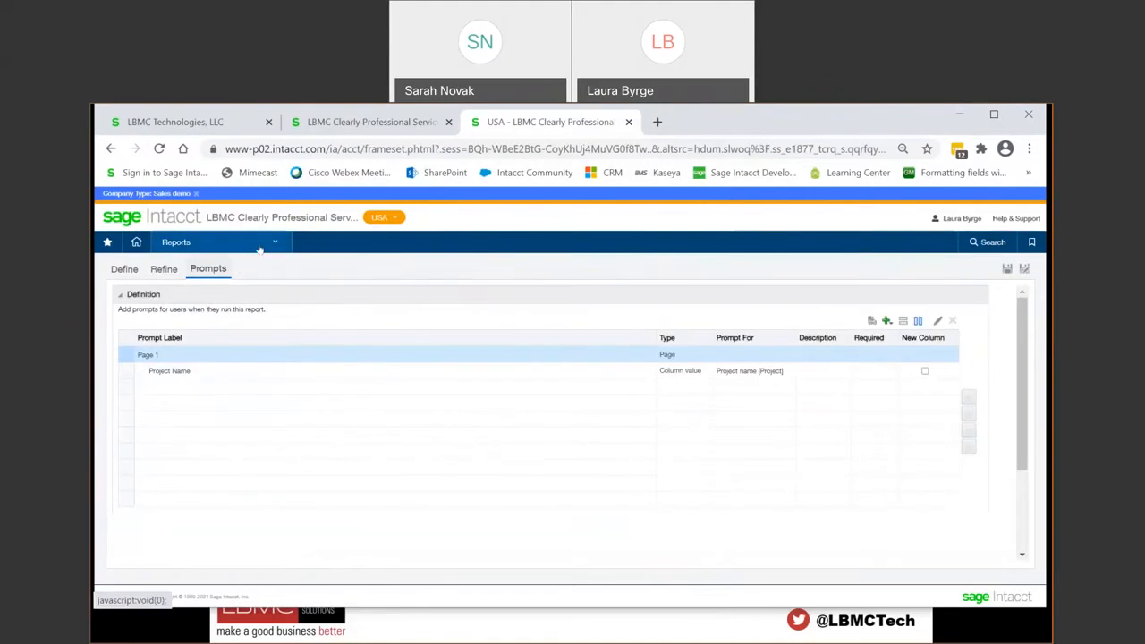
Step: Add the saved timesheets report to the General Ledger application menu from the Interactive Custom Reports list and save the setting
left_click(259, 243)
left_click(368, 418)
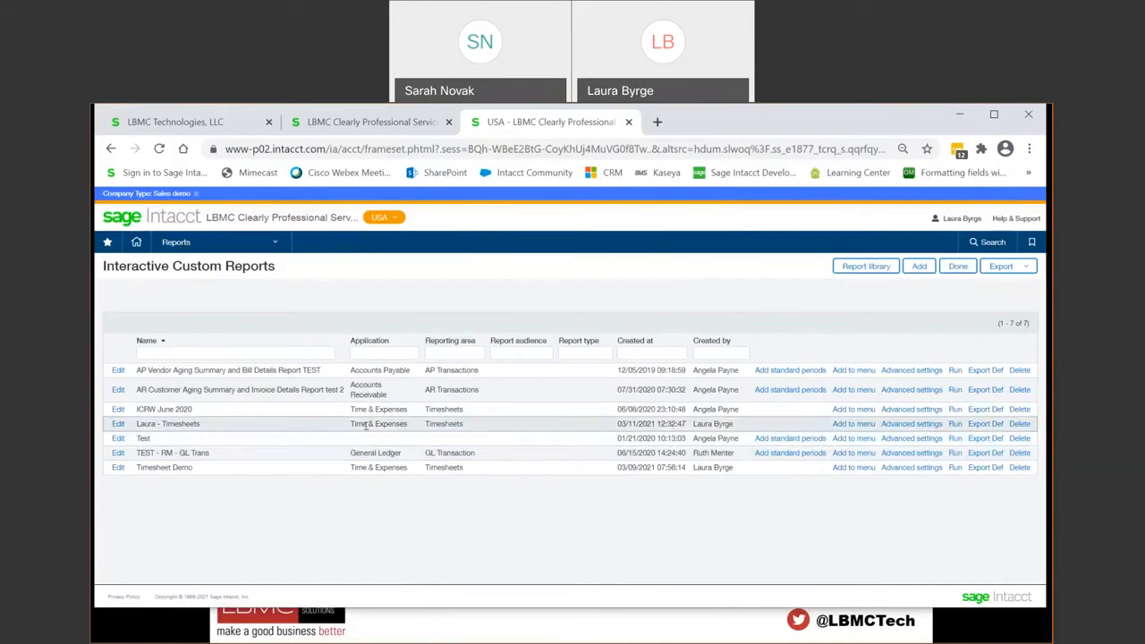
left_click(848, 424)
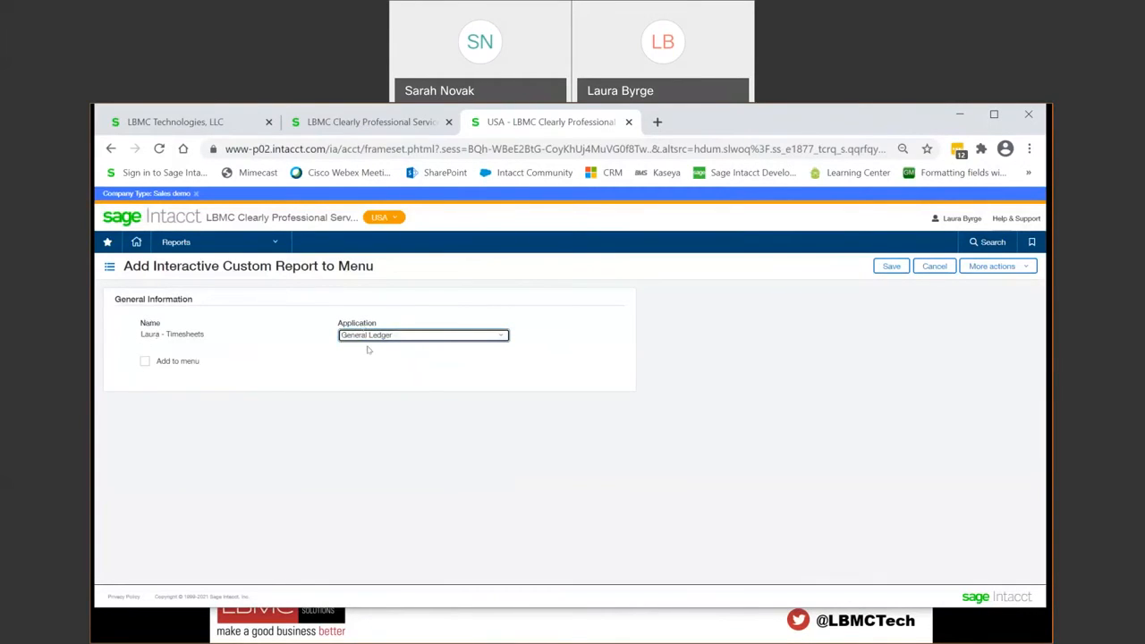
left_click(501, 337)
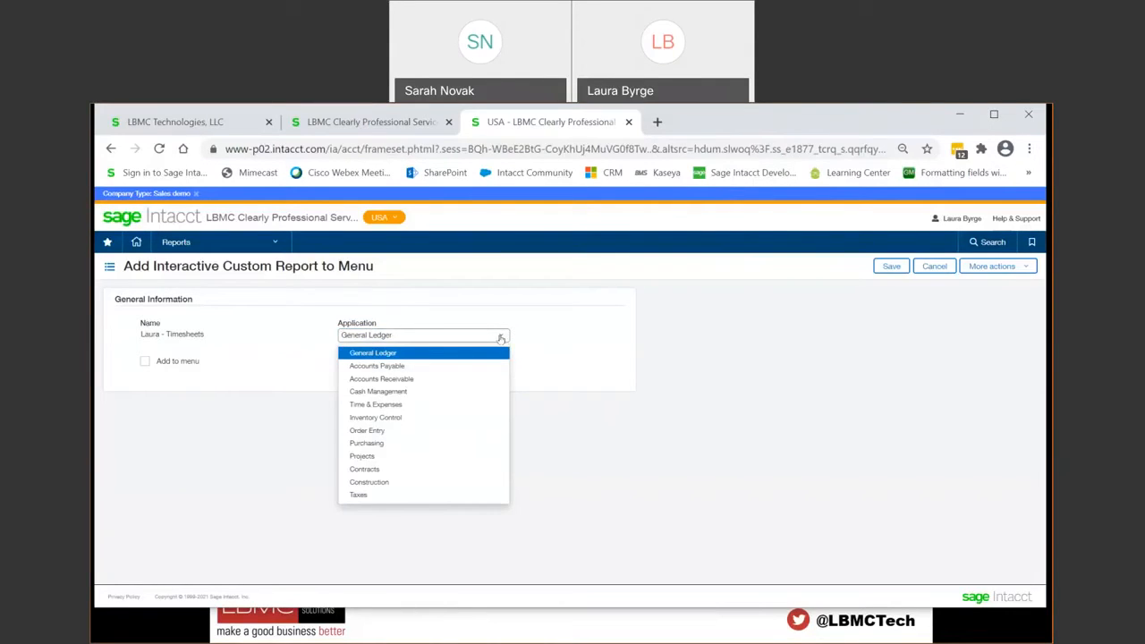
left_click(492, 352)
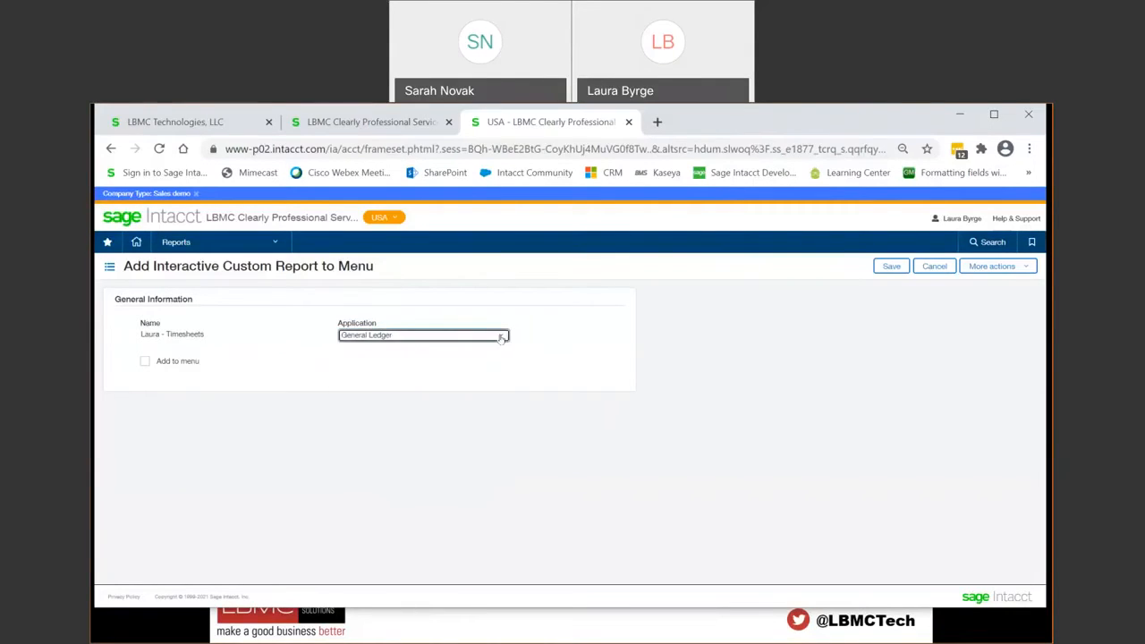
left_click(144, 362)
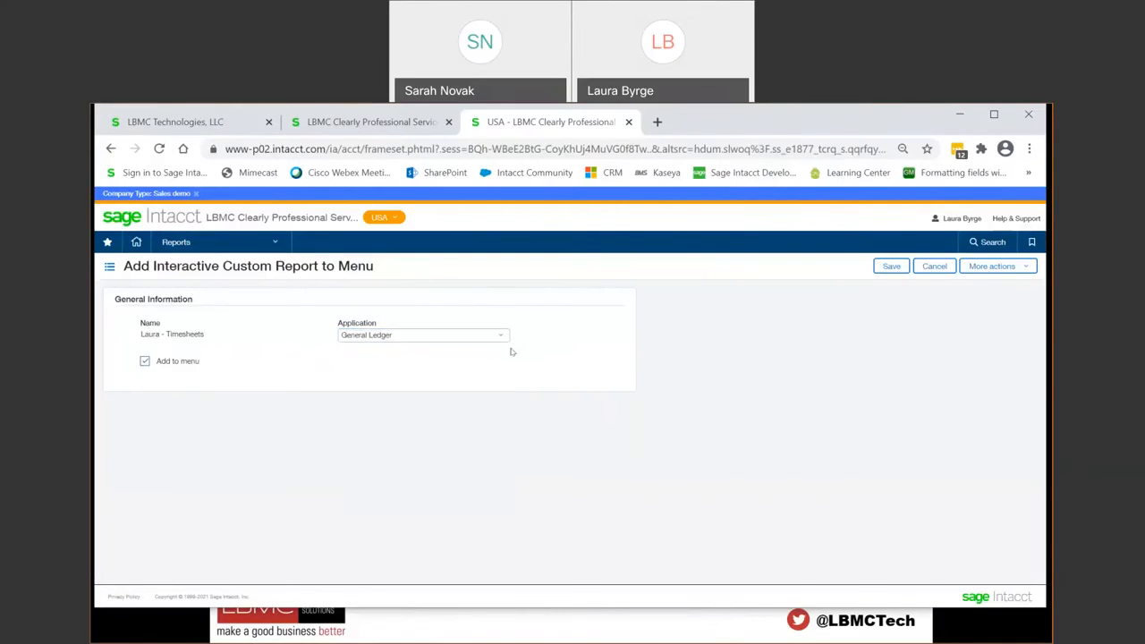
left_click(891, 267)
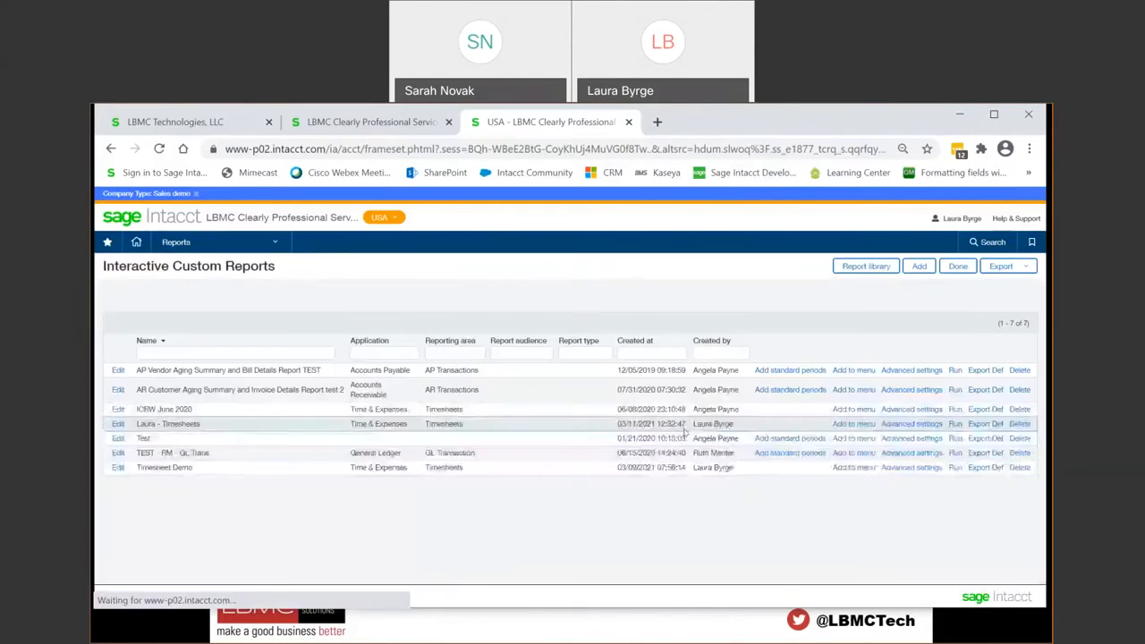
Step: Reload the application and open the timesheets report from General Ledger's custom reports
left_click(276, 243)
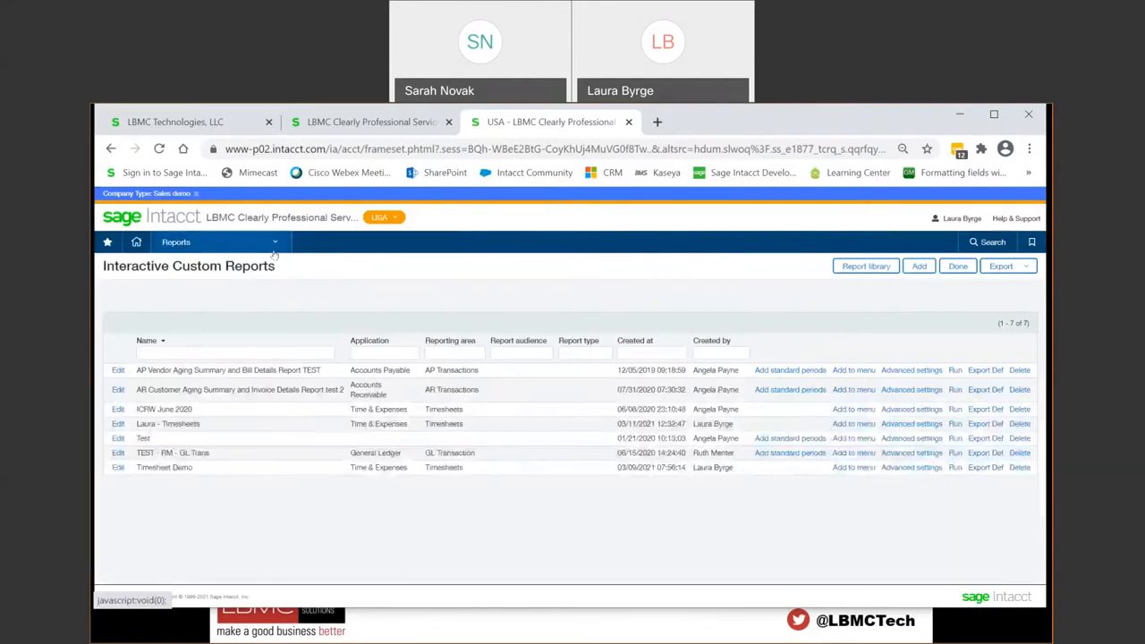
left_click(276, 243)
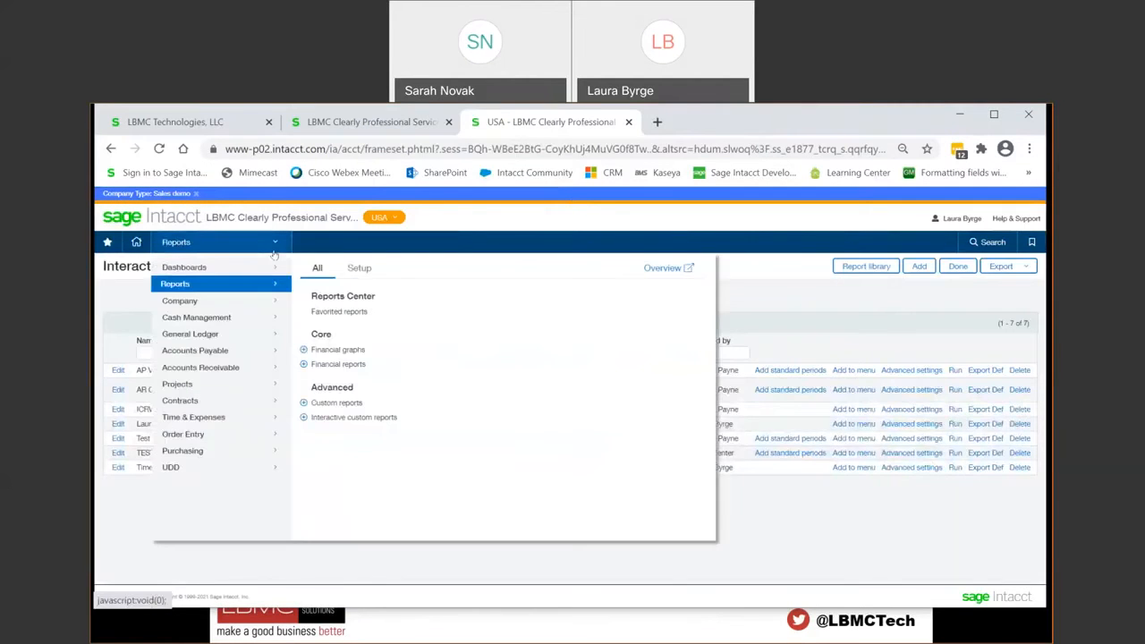
mouse_move(241, 335)
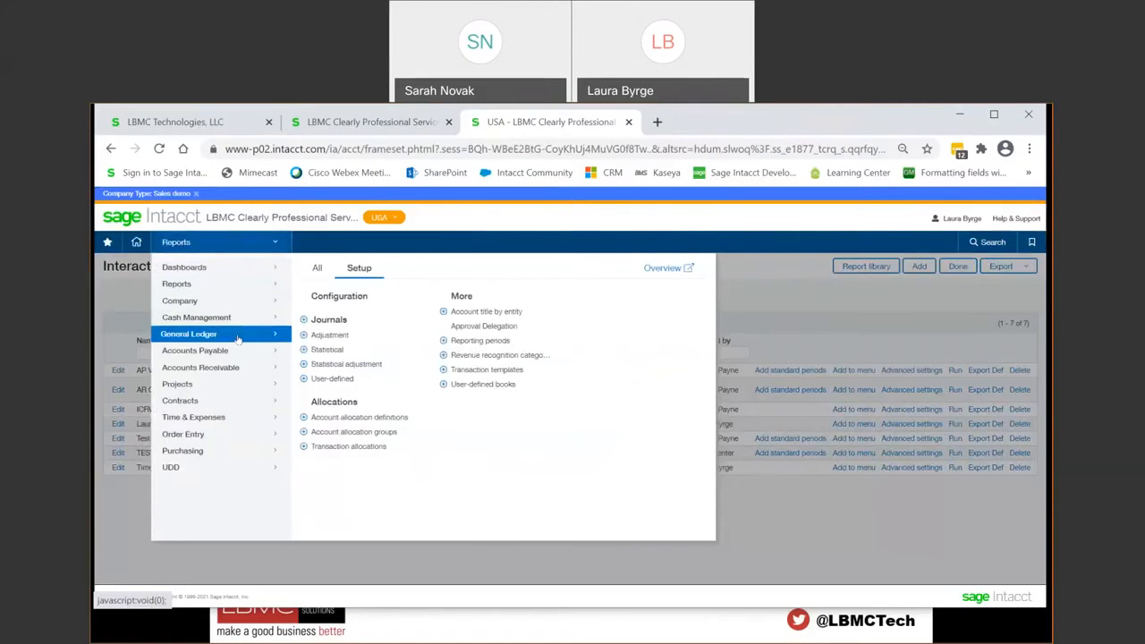
left_click(325, 269)
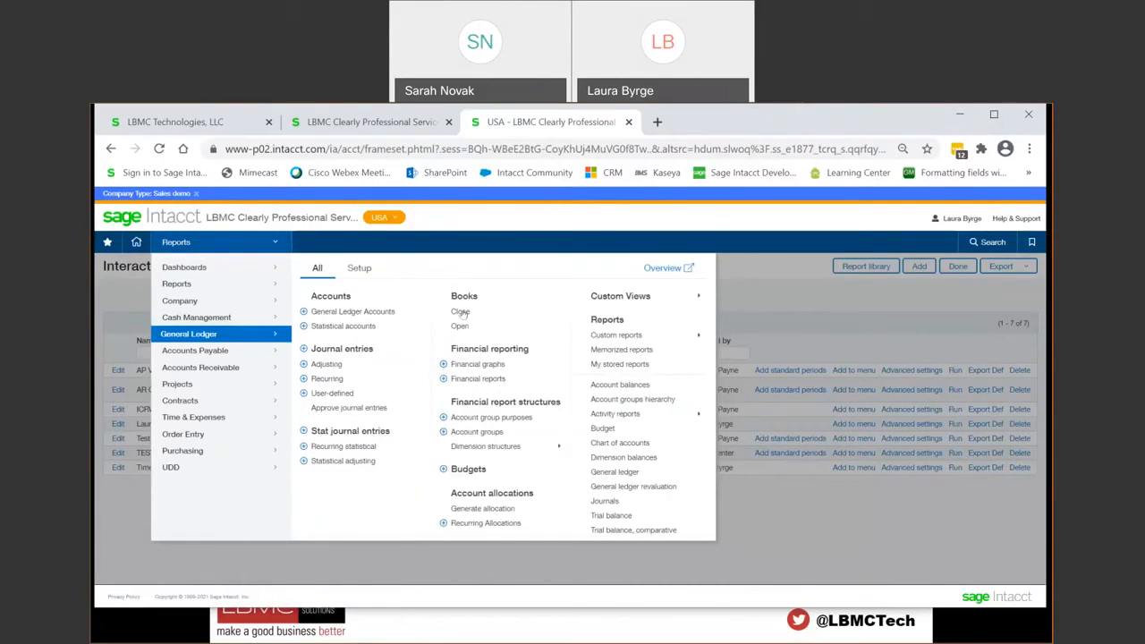
mouse_move(608, 337)
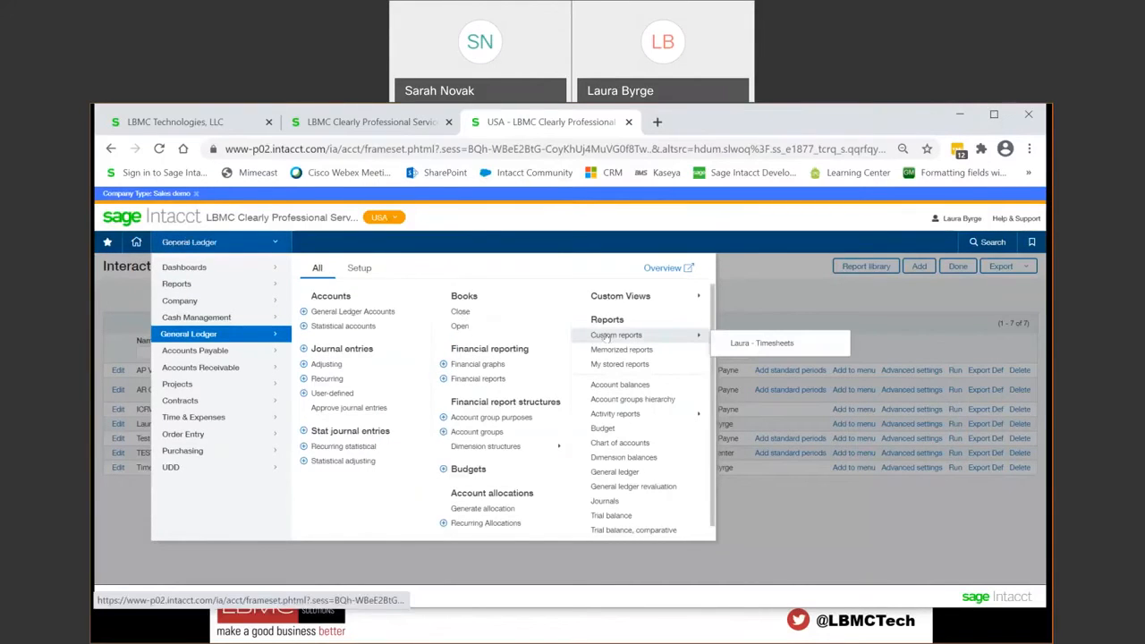
left_click(760, 343)
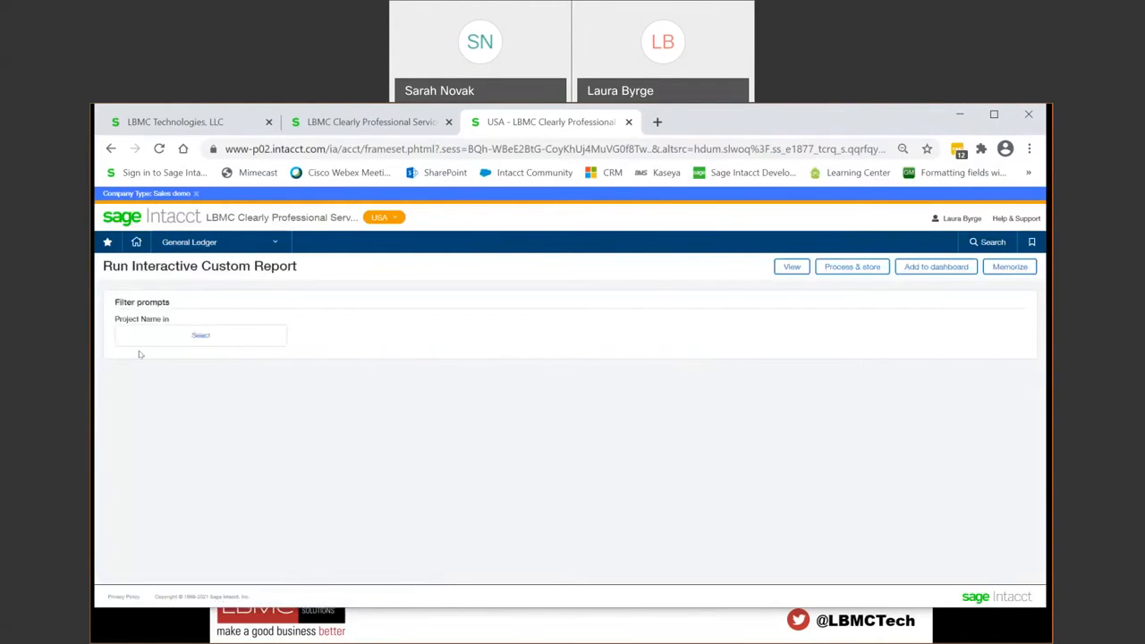
Step: Clear the trial selection of Ajax Customization and Binford Implementation from the Project Name filter and view the report for all projects
left_click(204, 337)
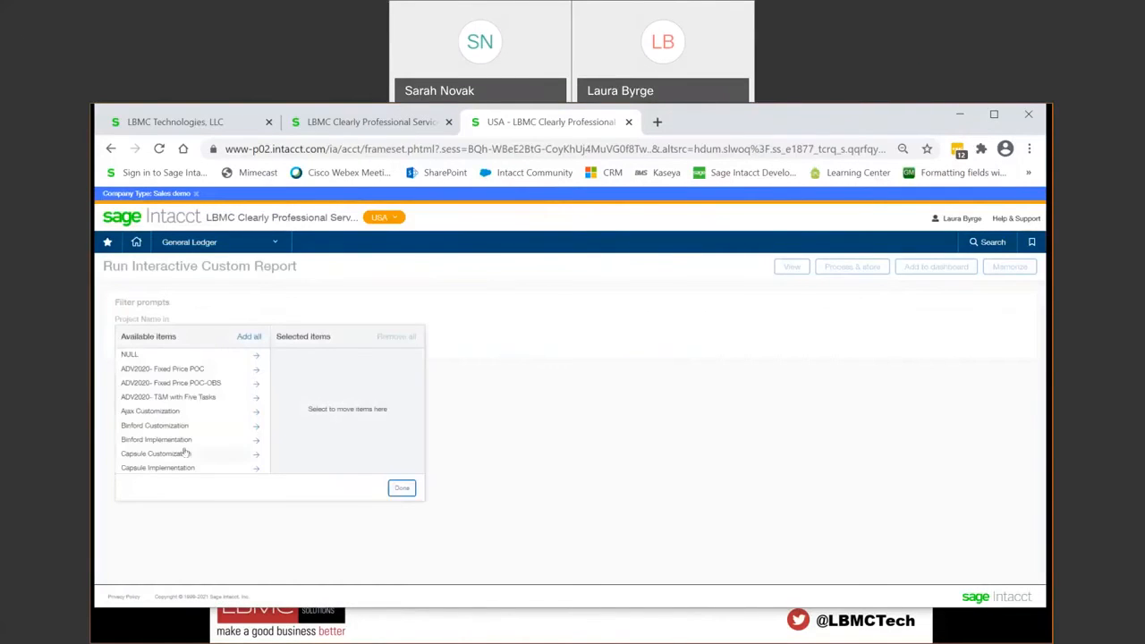
left_click(179, 414)
left_click(179, 425)
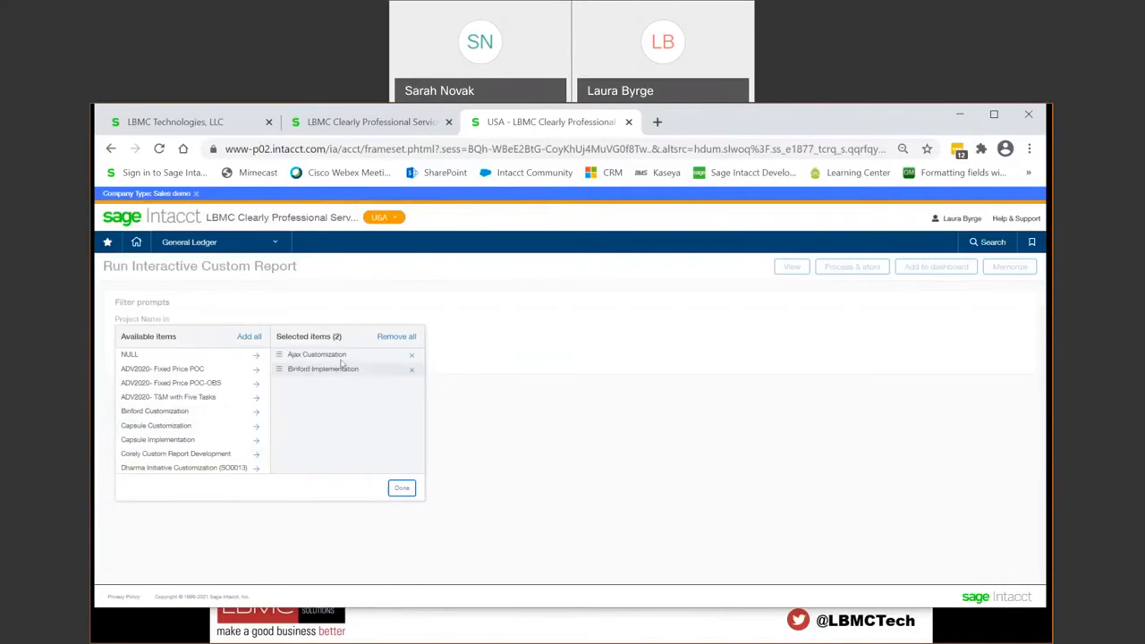
left_click(394, 336)
left_click(391, 489)
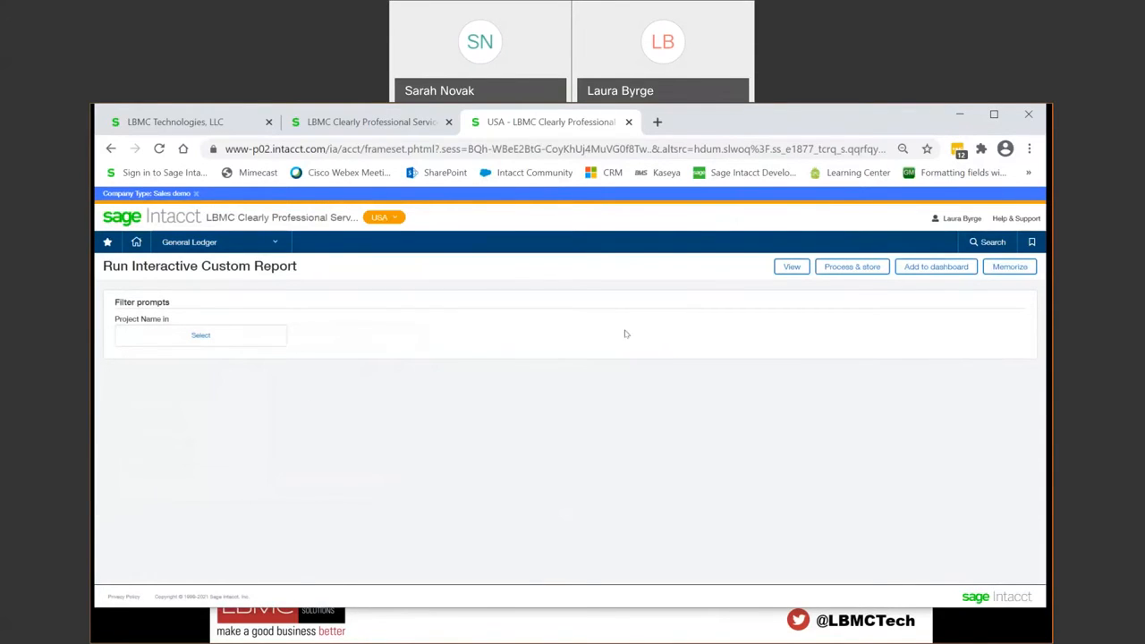
left_click(791, 268)
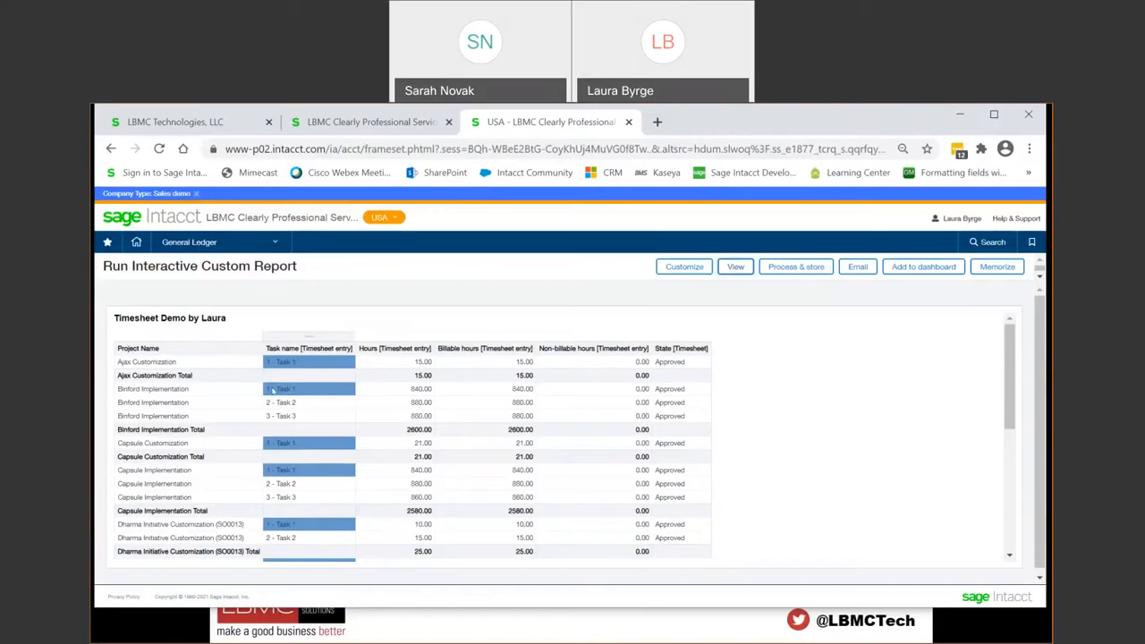
Step: Turn the Project Name column into a report prompt and select Binford Implementation in it
left_click_drag(198, 332, 223, 331)
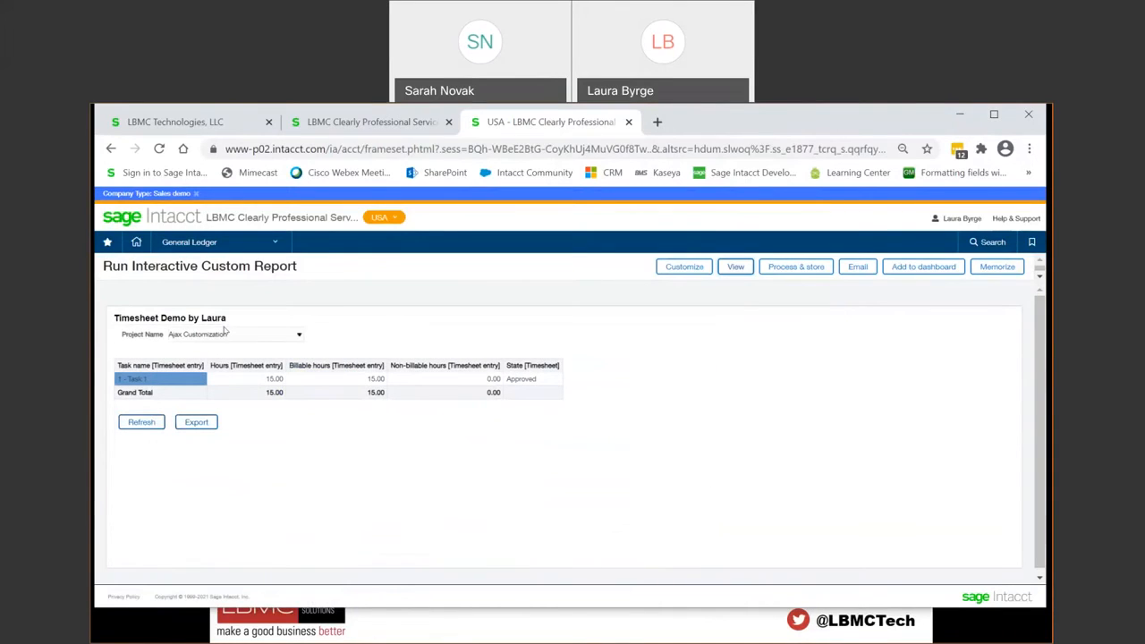
left_click(288, 336)
left_click(268, 355)
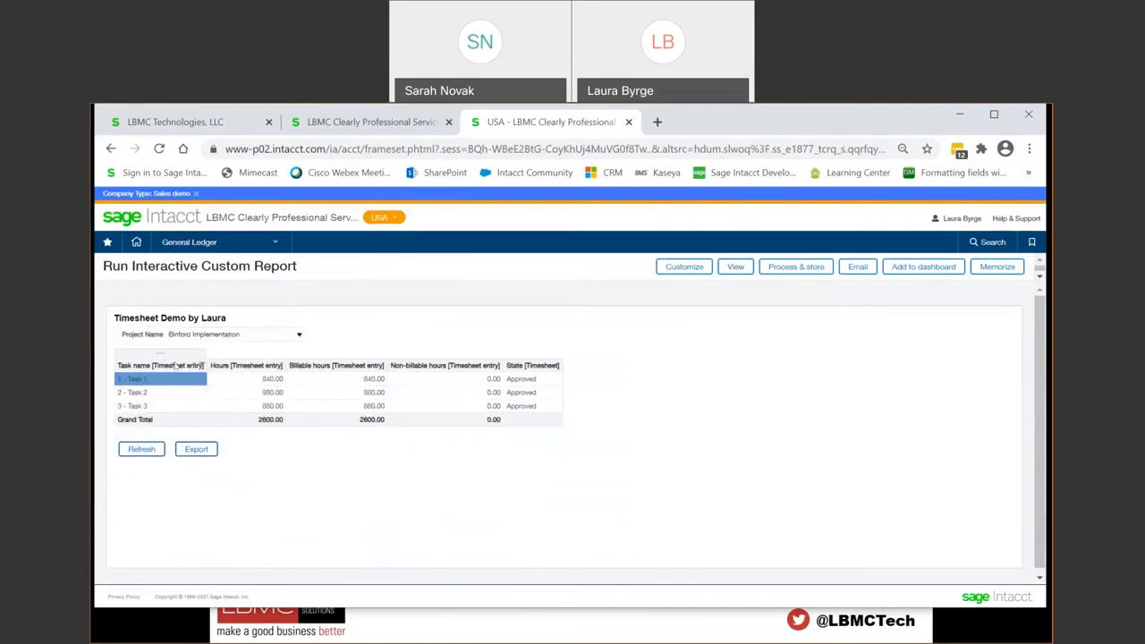
Step: Return Project Name from the report's prompts to its columns
right_click(117, 335)
mouse_move(145, 377)
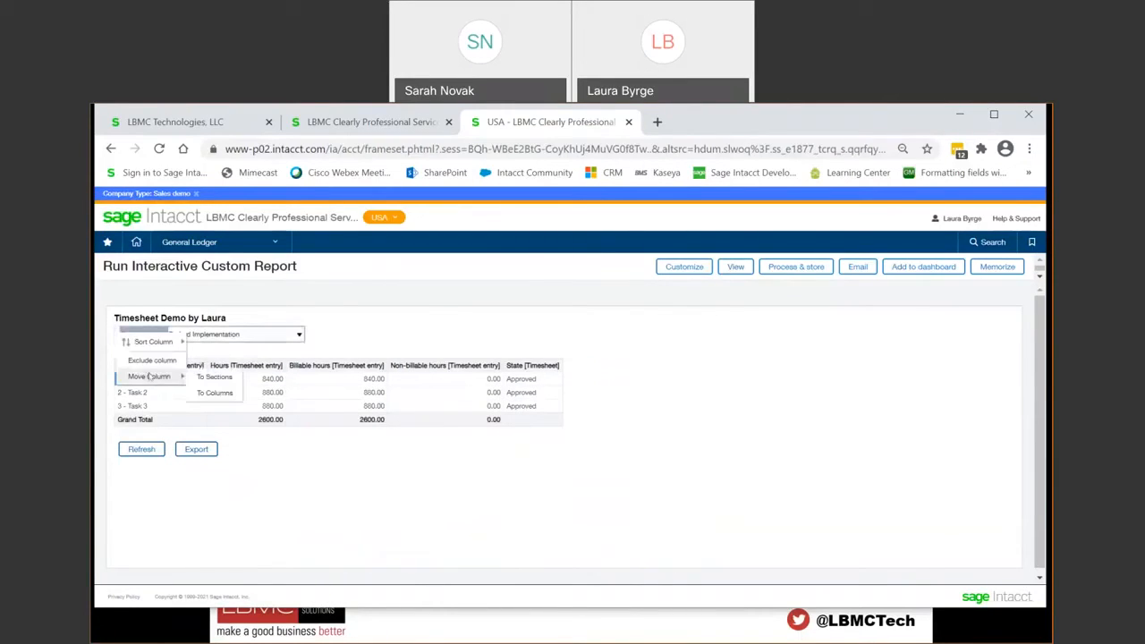
left_click(213, 395)
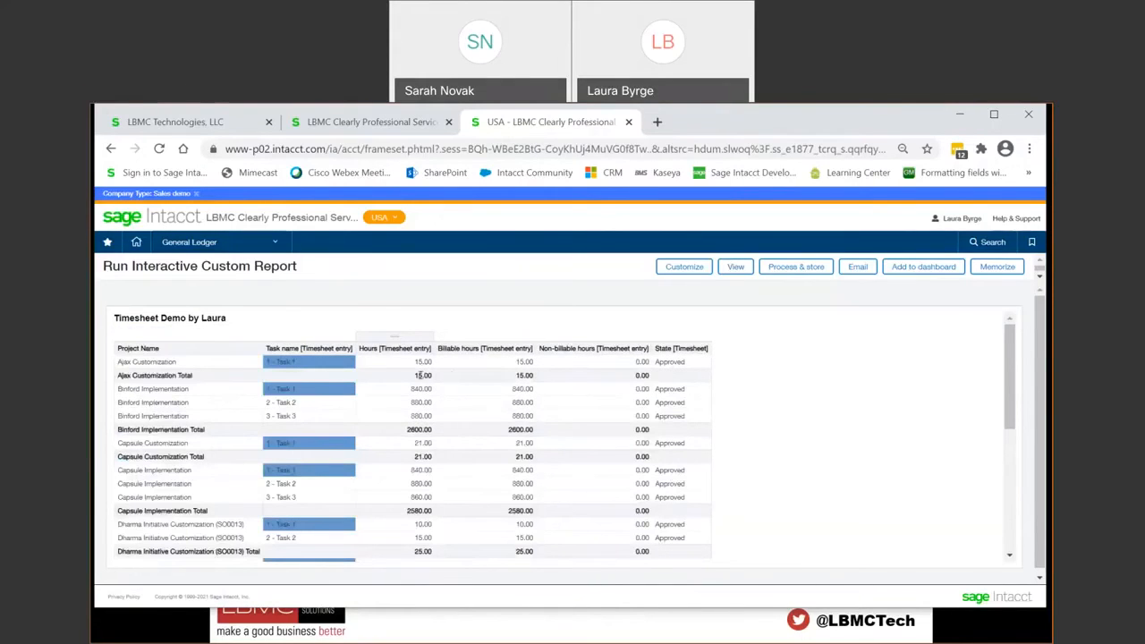
Step: Reposition the Hours column after Non-billable hours and review its sorting and moving options
left_click_drag(398, 334, 626, 332)
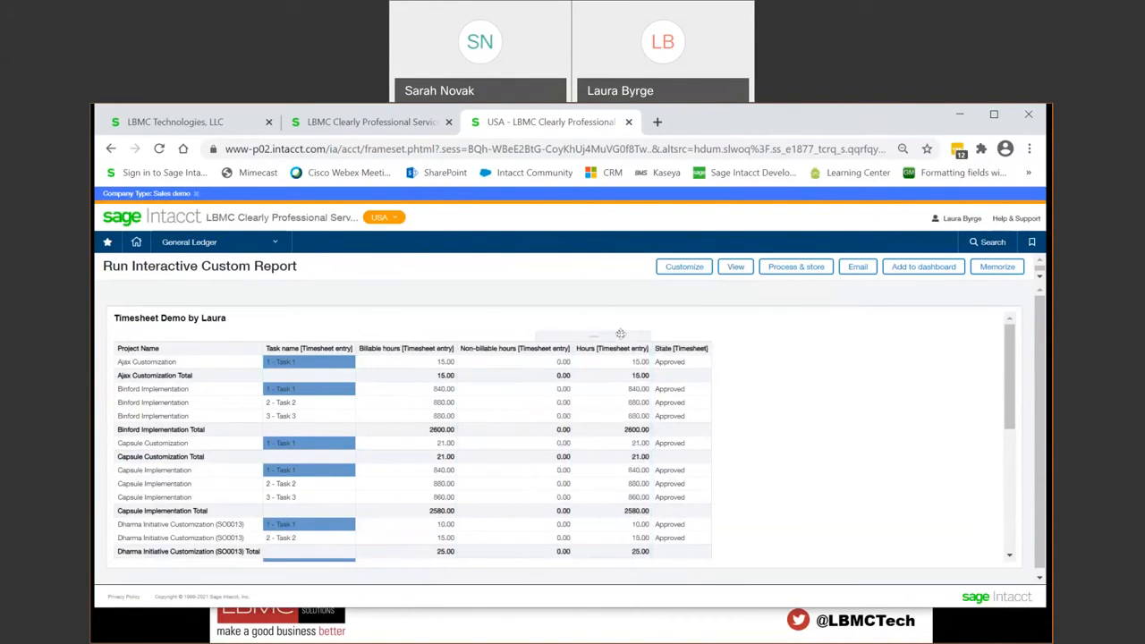
right_click(617, 336)
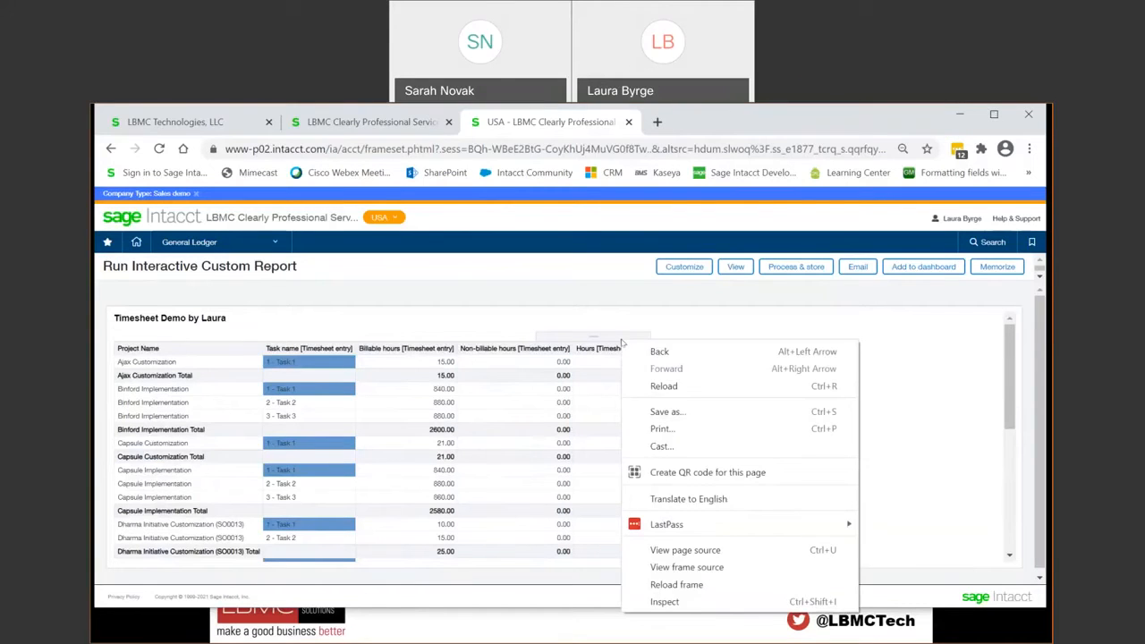
left_click(589, 334)
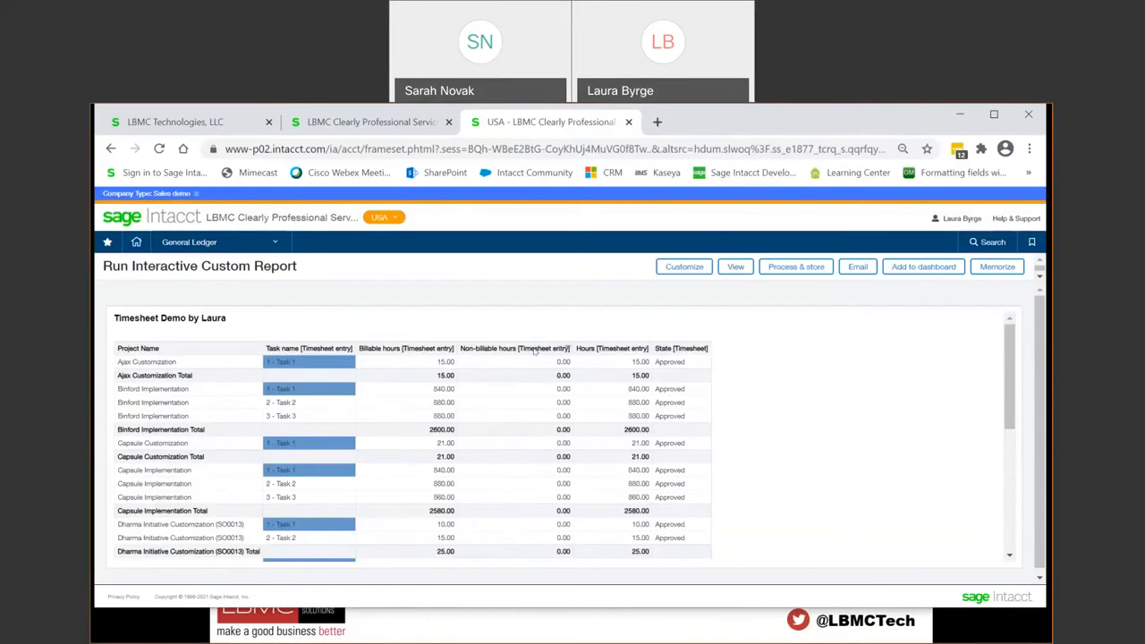
left_click(597, 351)
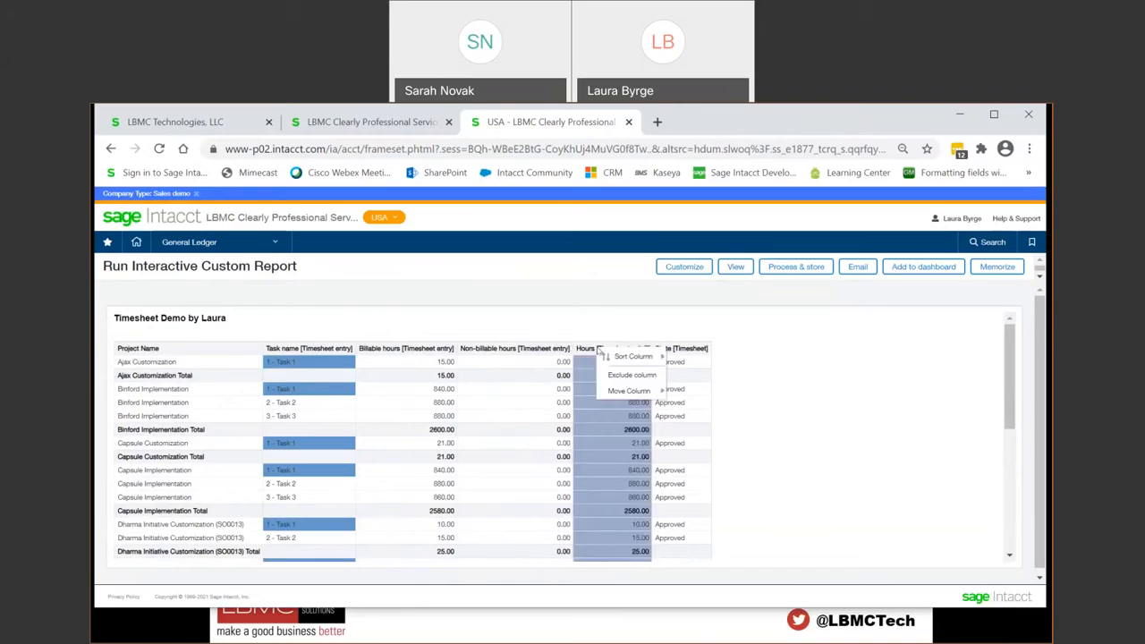
mouse_move(630, 358)
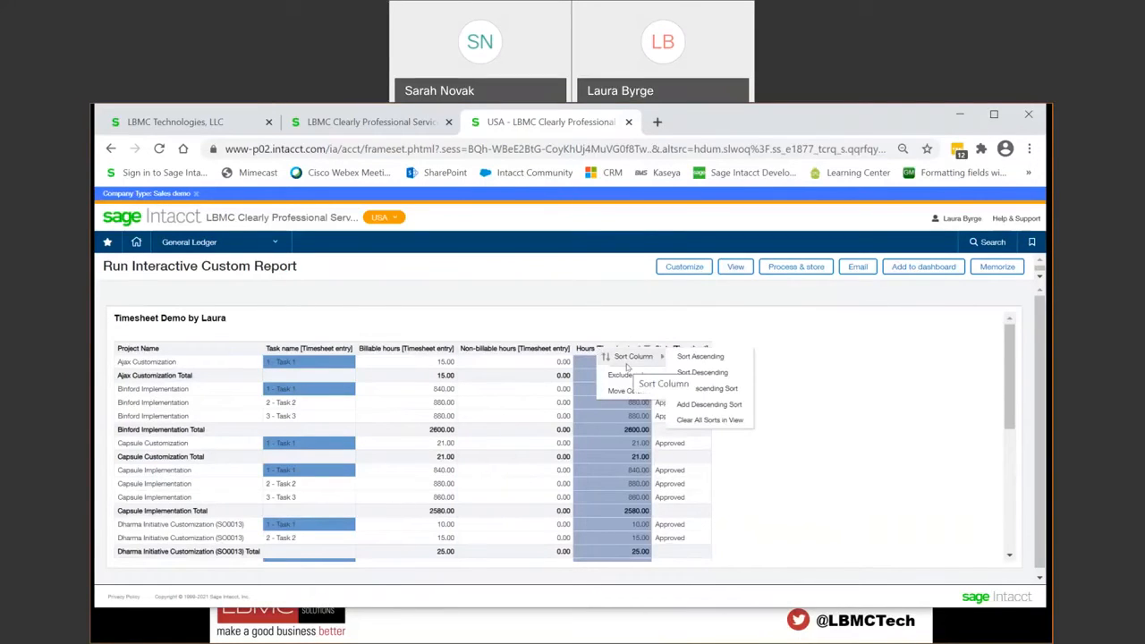
mouse_move(623, 393)
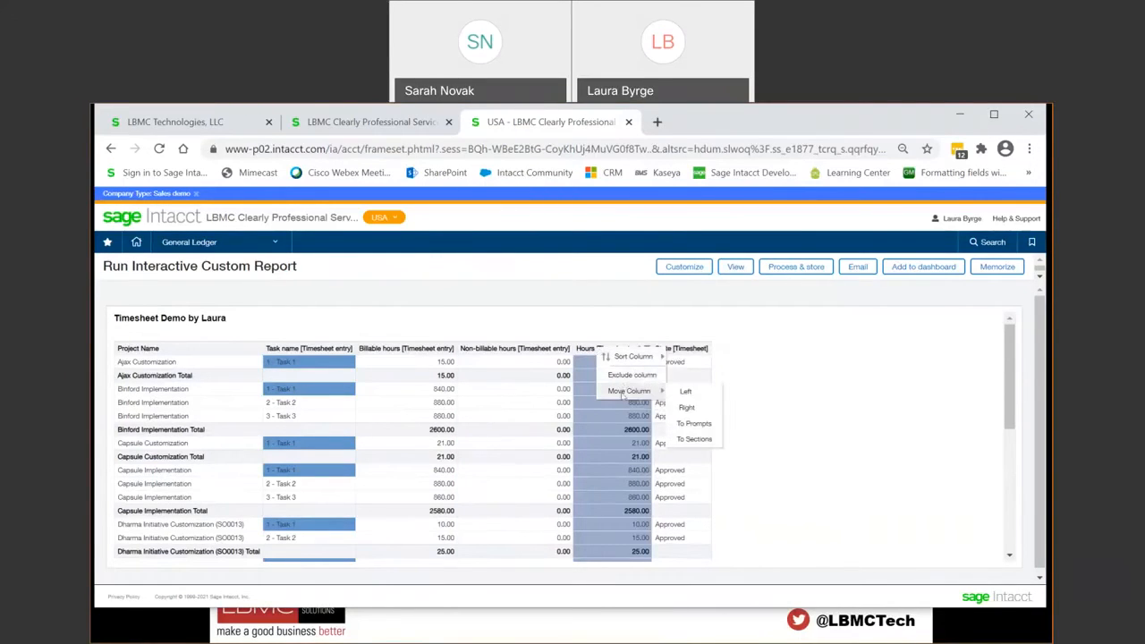
left_click(840, 353)
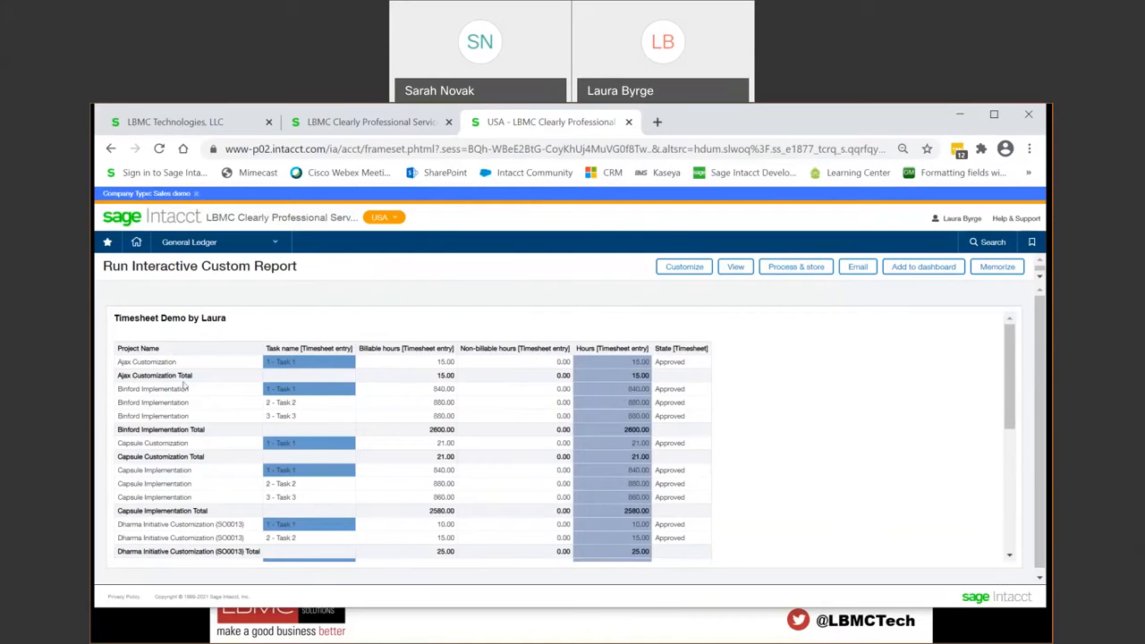
Step: Move the Task name column ahead of Project Name and look through the regrouped report down to its Grand Total
left_click(291, 351)
mouse_move(322, 390)
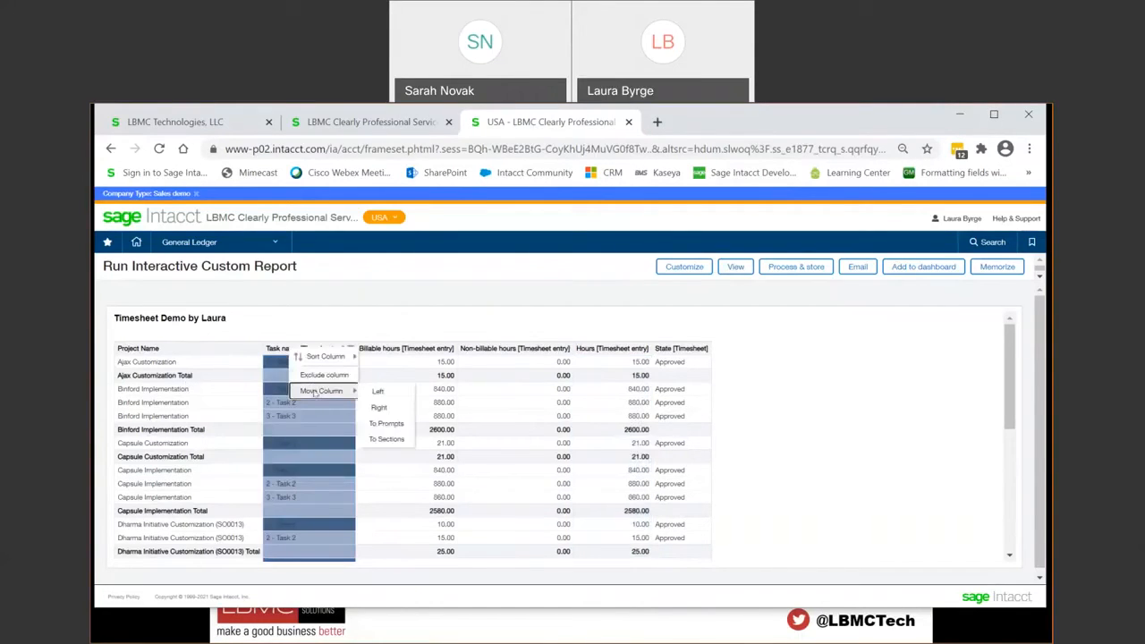
left_click(374, 391)
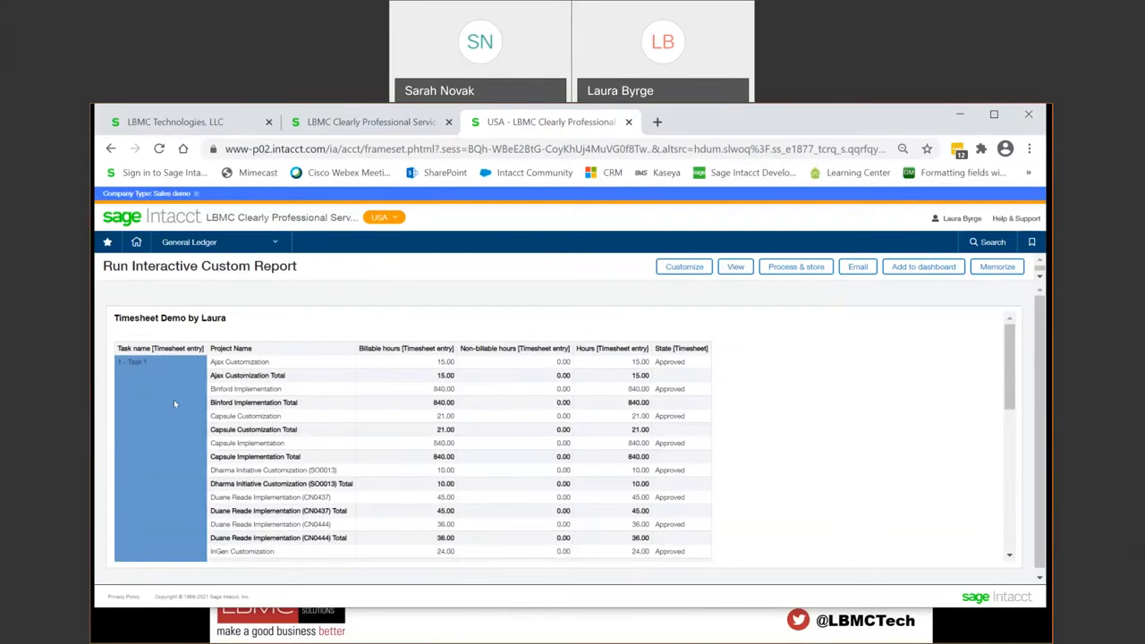
scroll(184, 410, "down", 5)
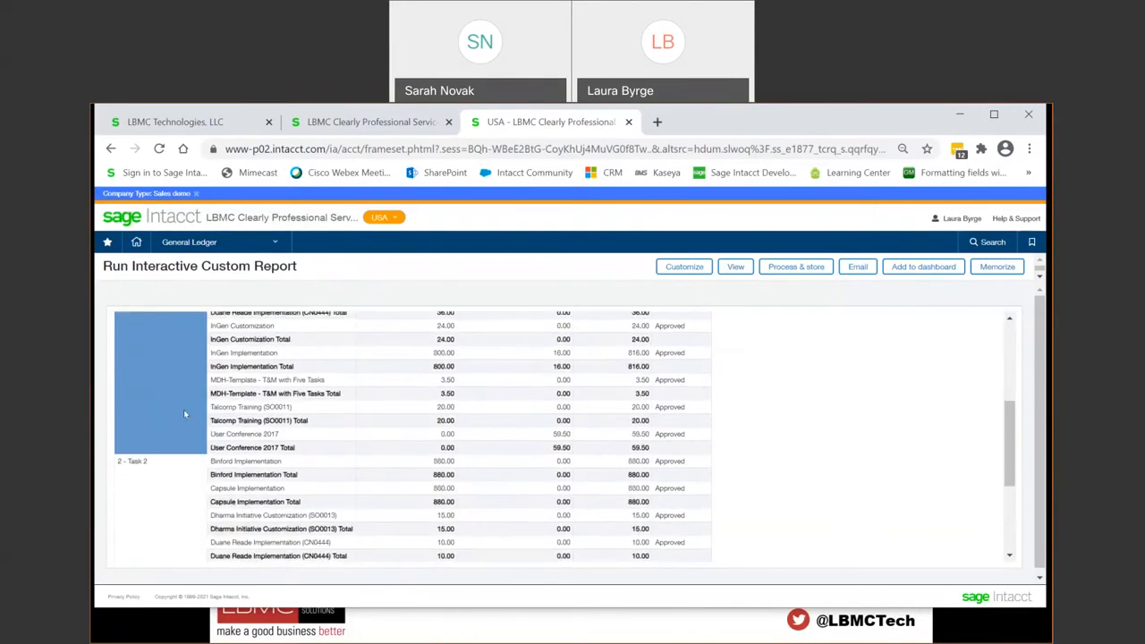
scroll(177, 479, "down", 4)
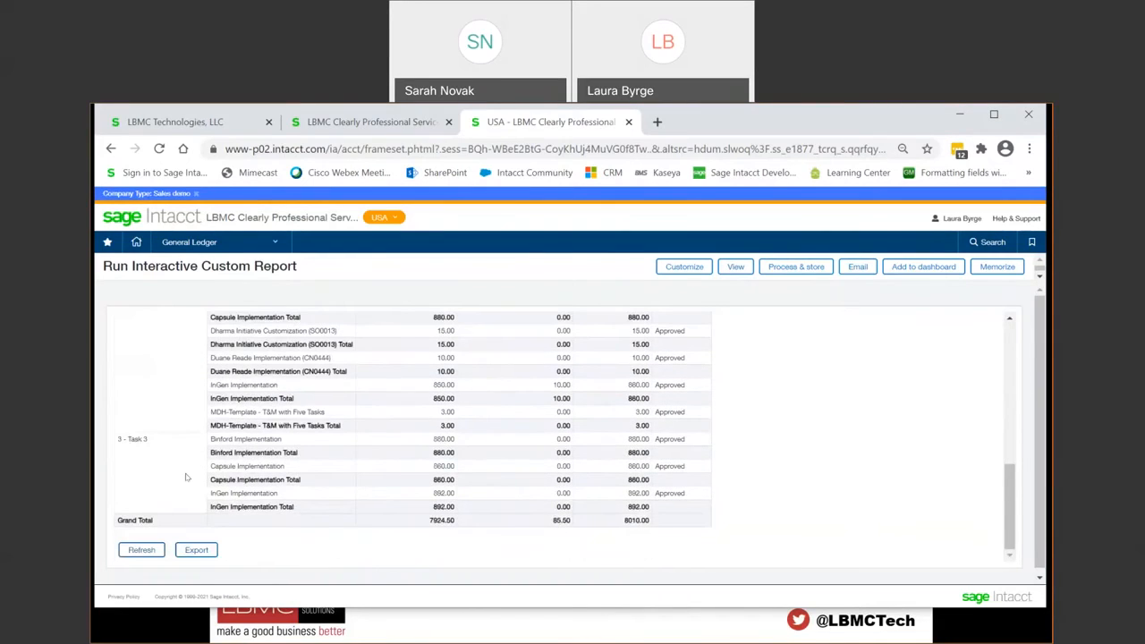
scroll(186, 477, "up", 10)
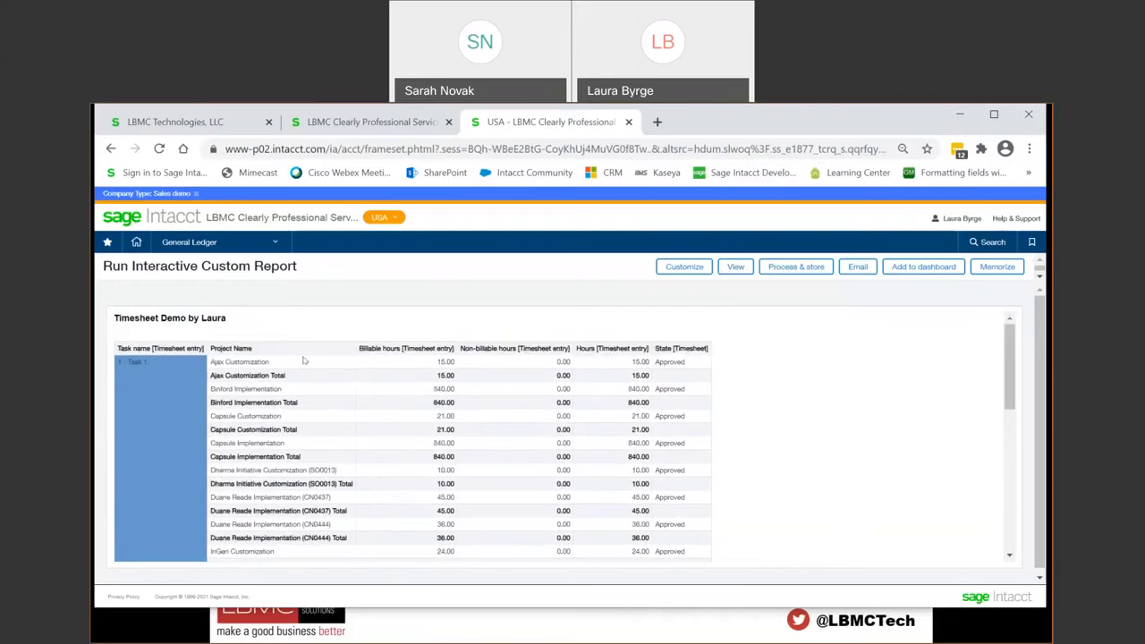
Step: Move the Project Name column back ahead of Task name, and minimize the browser to return to the presentation slides
left_click(293, 351)
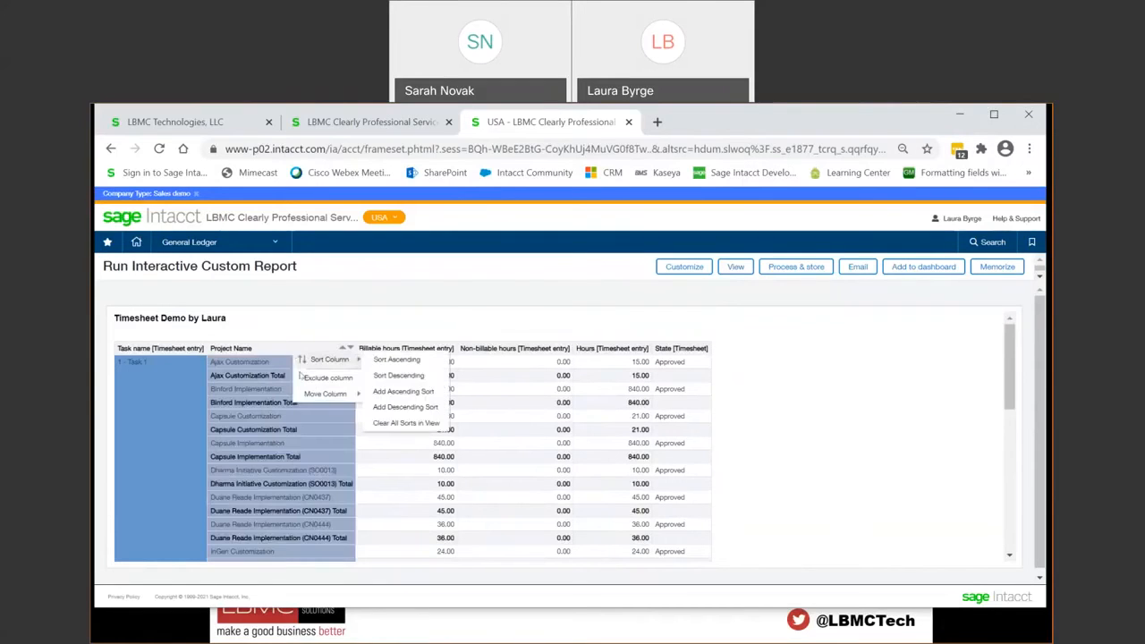
mouse_move(308, 395)
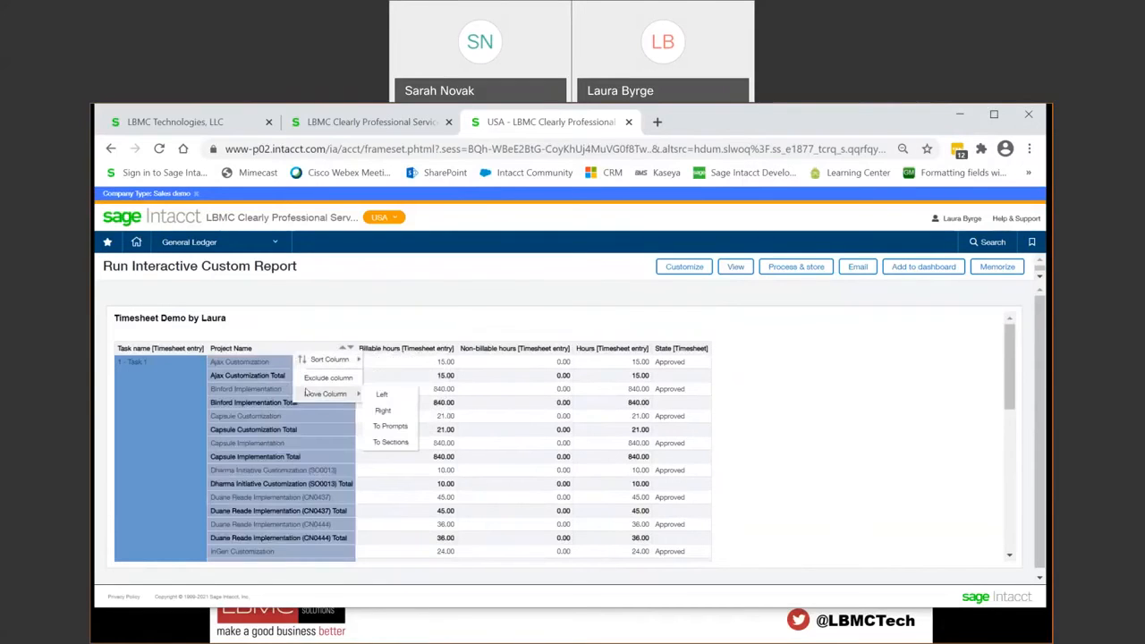
left_click(397, 407)
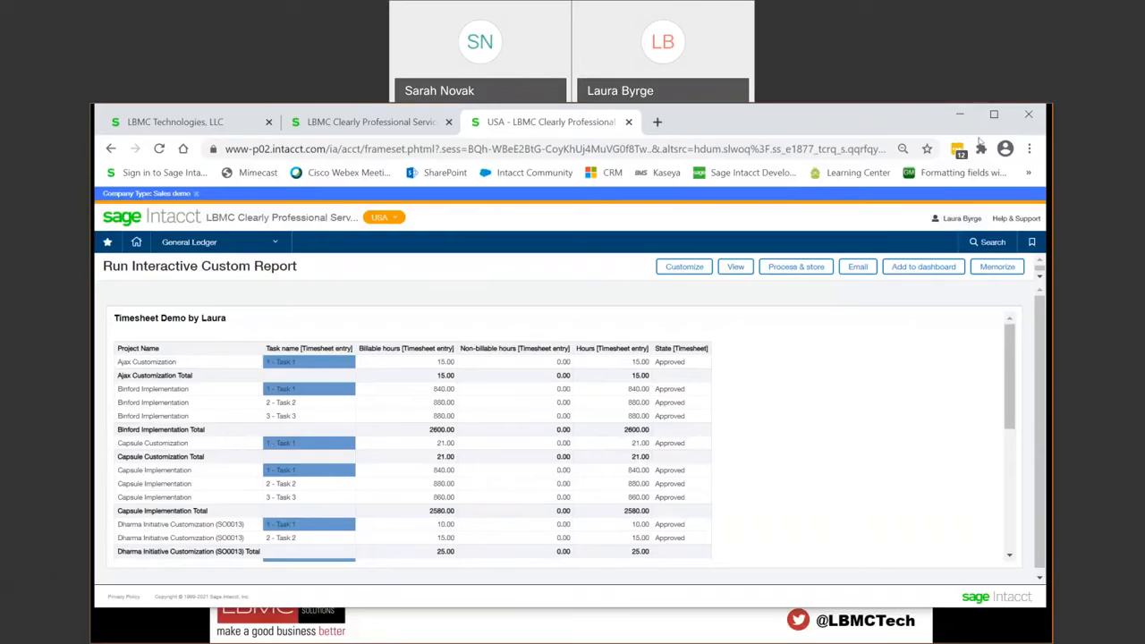
left_click(961, 116)
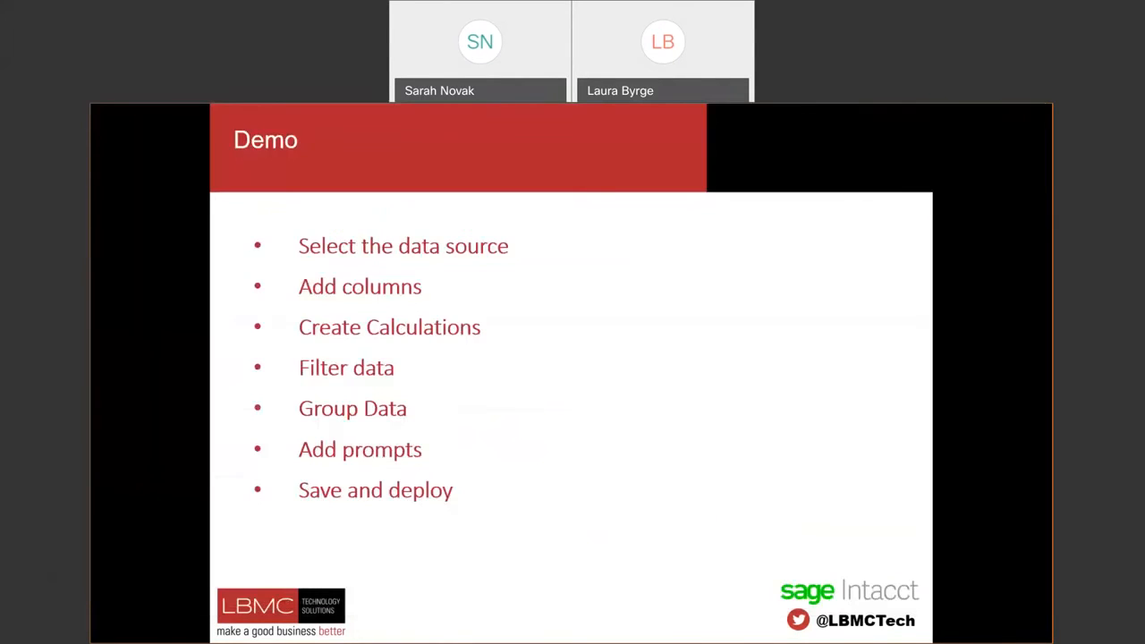
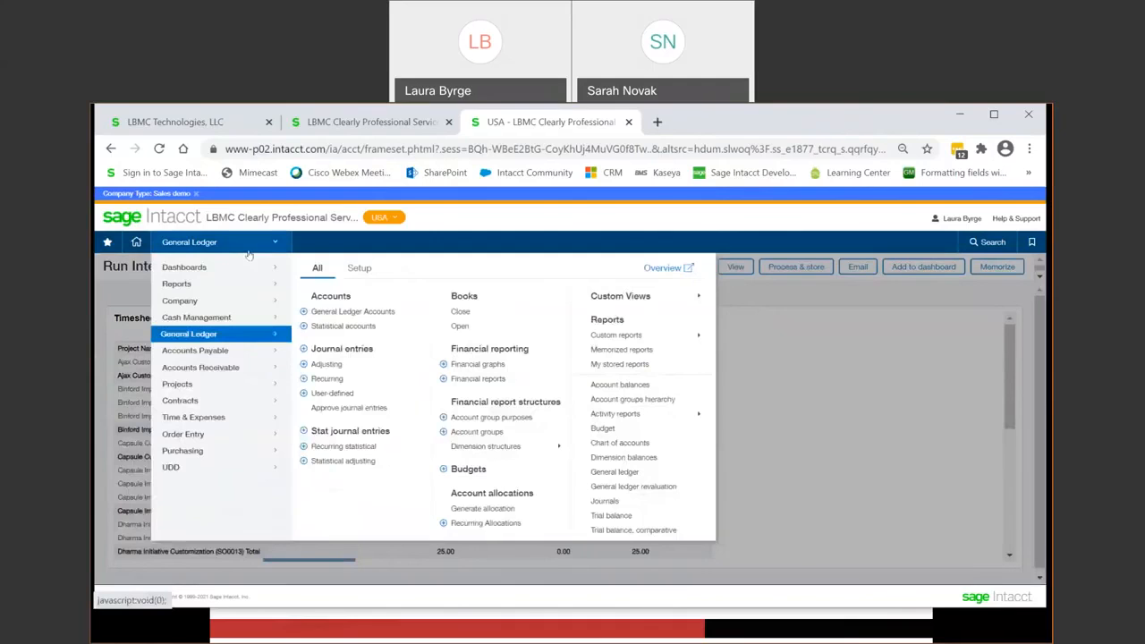
mouse_move(197, 301)
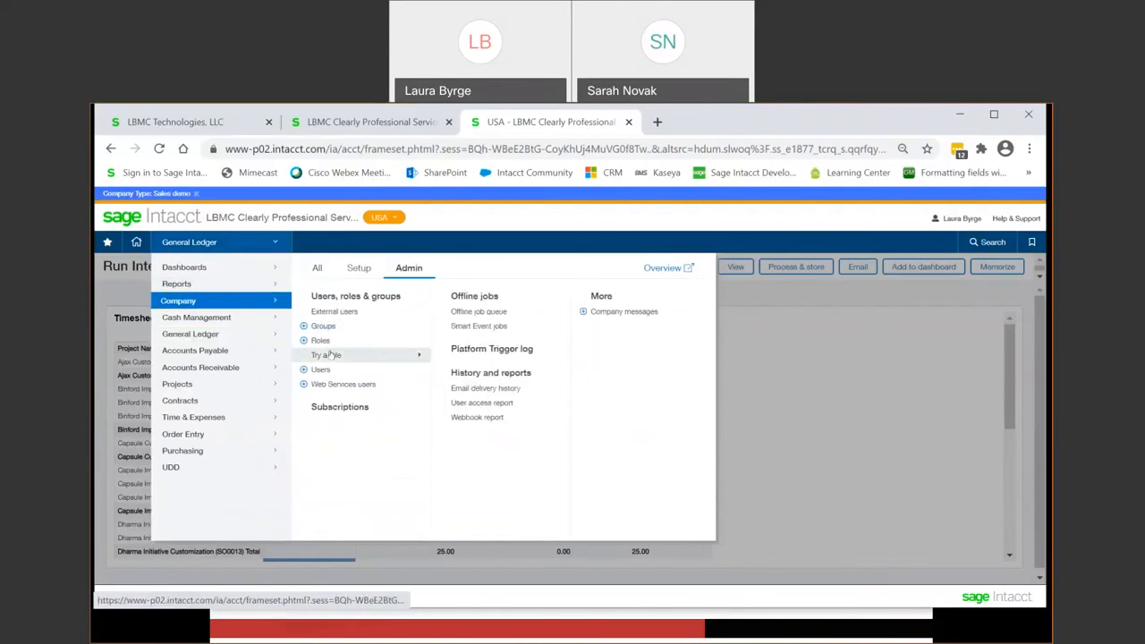
left_click(333, 311)
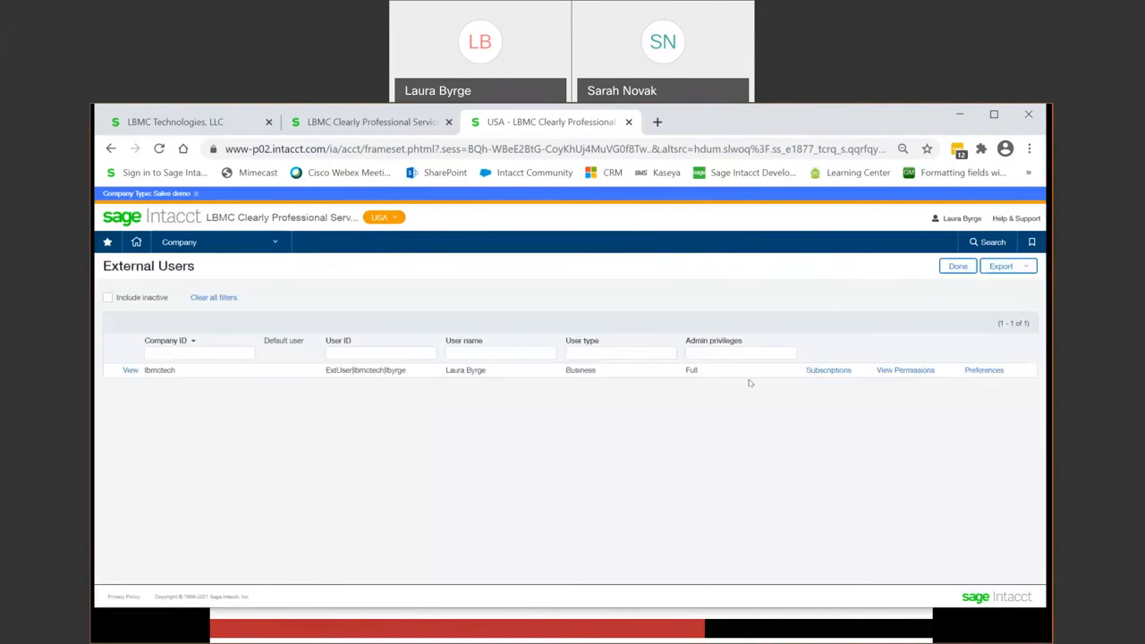
left_click(810, 371)
Step: In the top-level company session, open the Company module permissions for the signed-in user's external user subscriptions
left_click(429, 121)
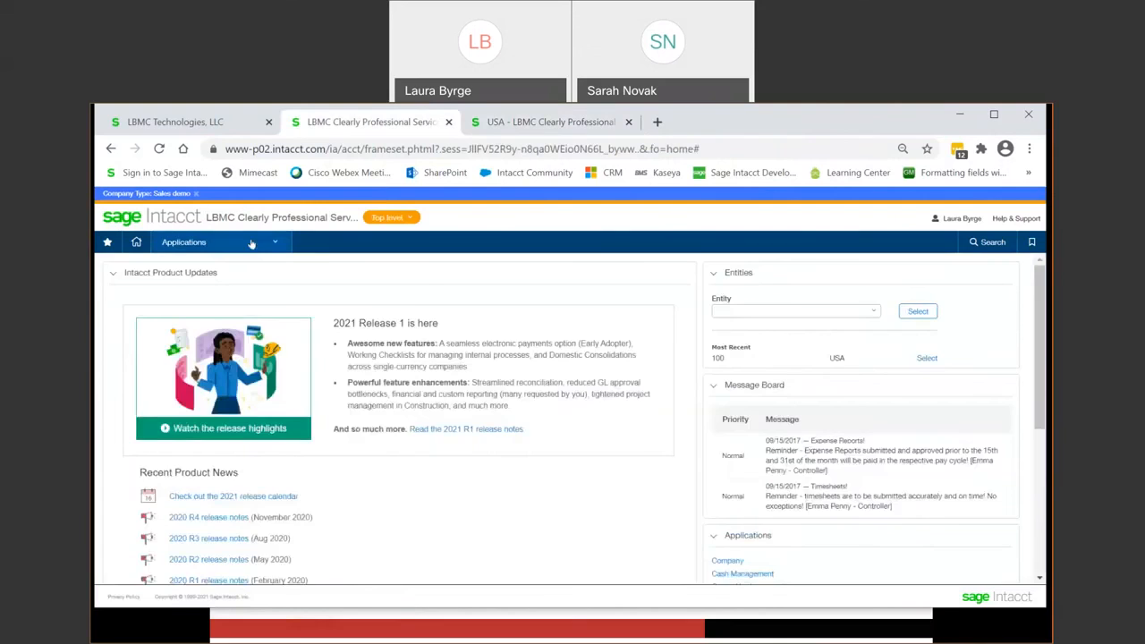
left_click(183, 242)
mouse_move(235, 306)
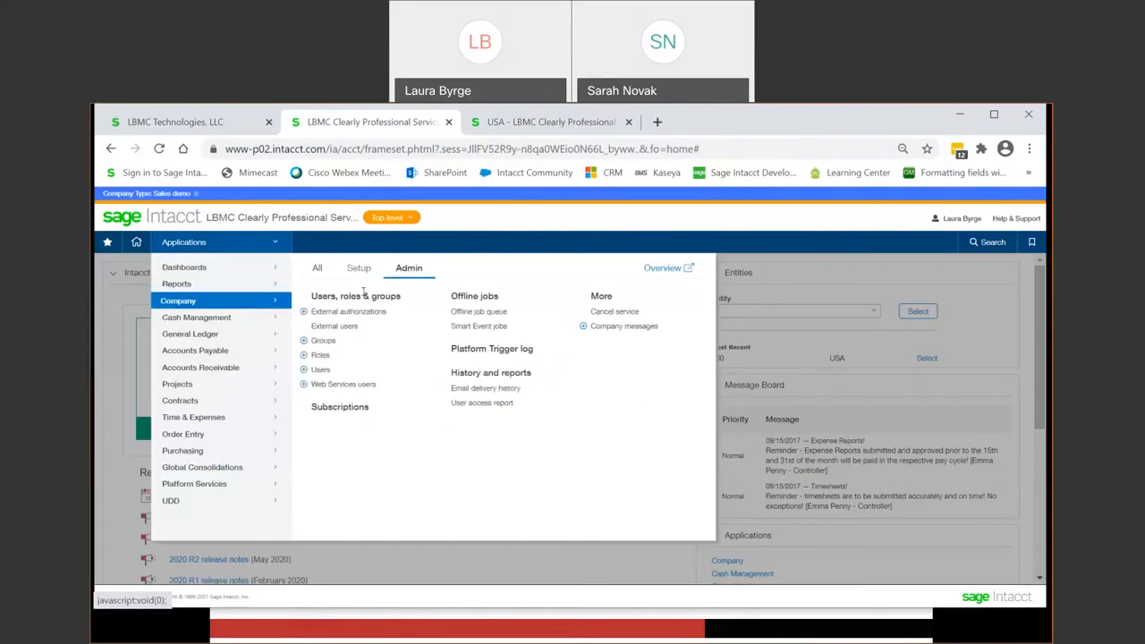
left_click(334, 325)
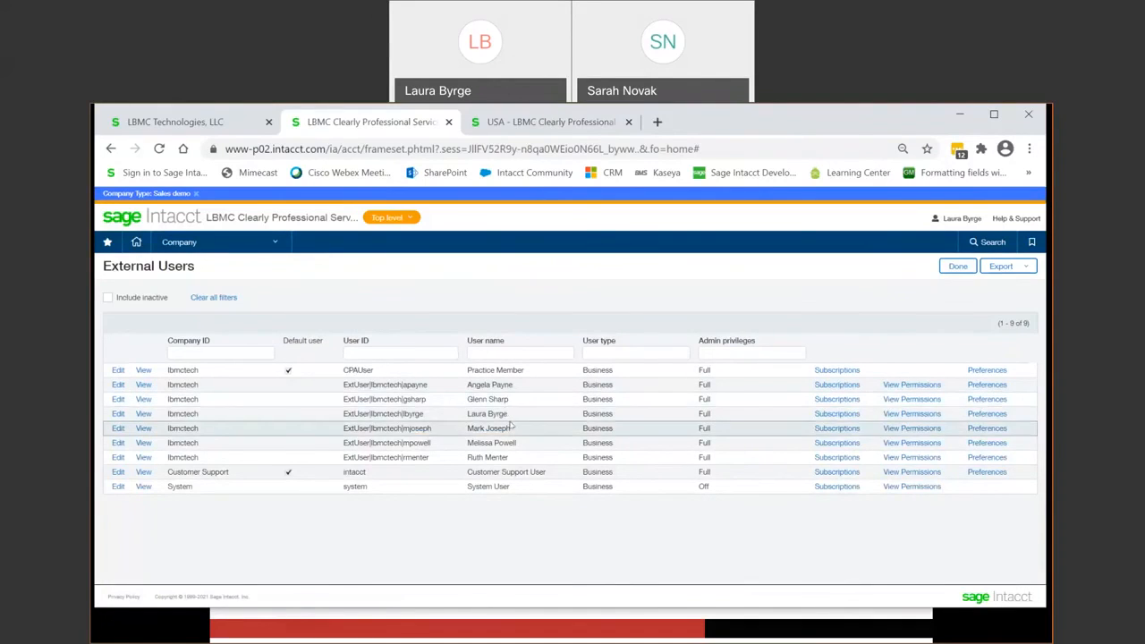
left_click(828, 414)
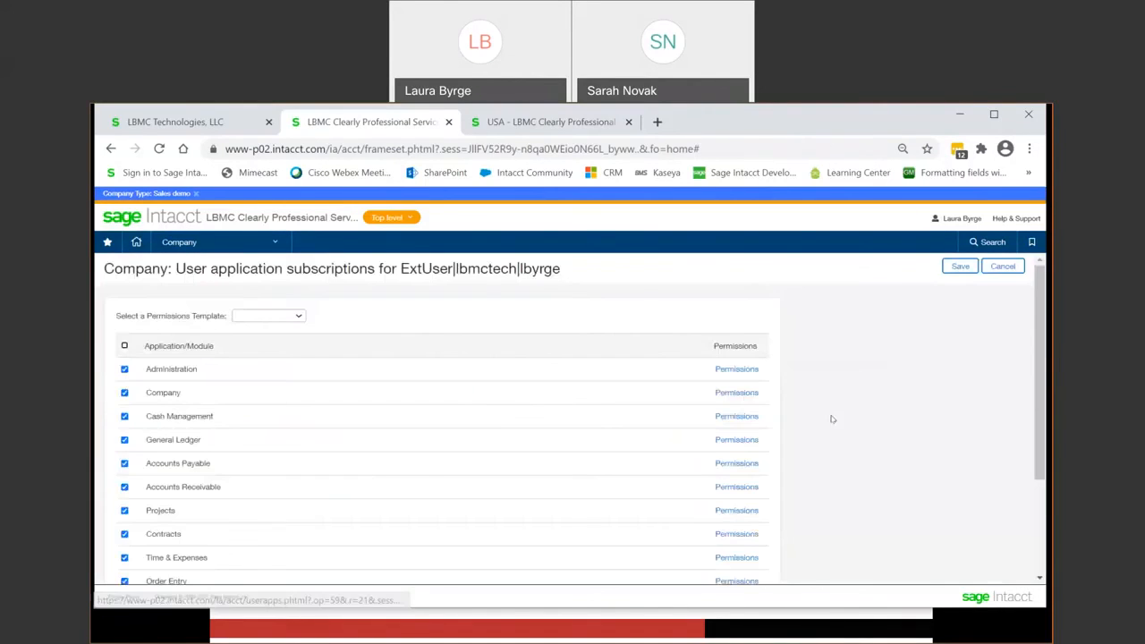
left_click(743, 393)
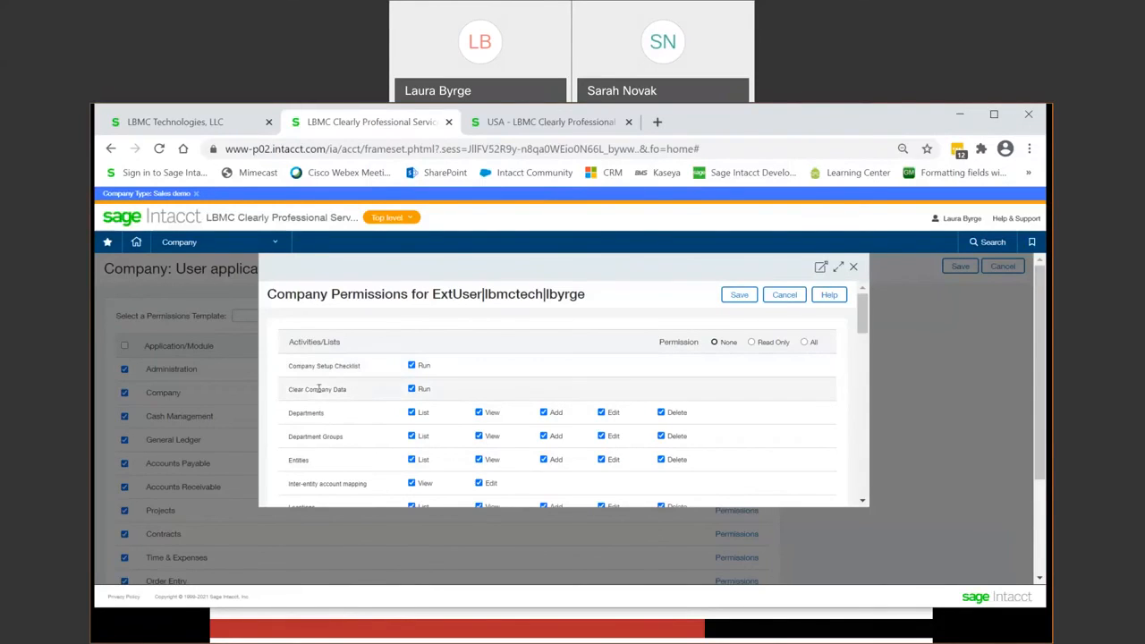
Step: Enlarge the Company permissions window, search it for "checklist" up to the Checklists permissions, and leave the permissions and subscriptions without saving
left_click(838, 267)
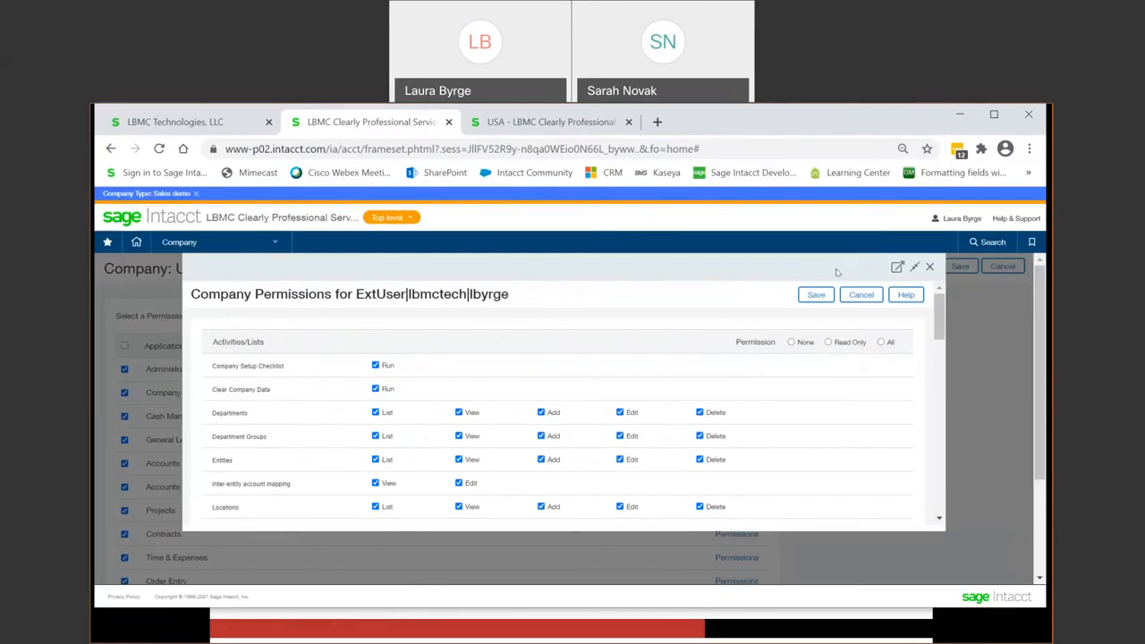
key("ctrl+f")
type("checklist")
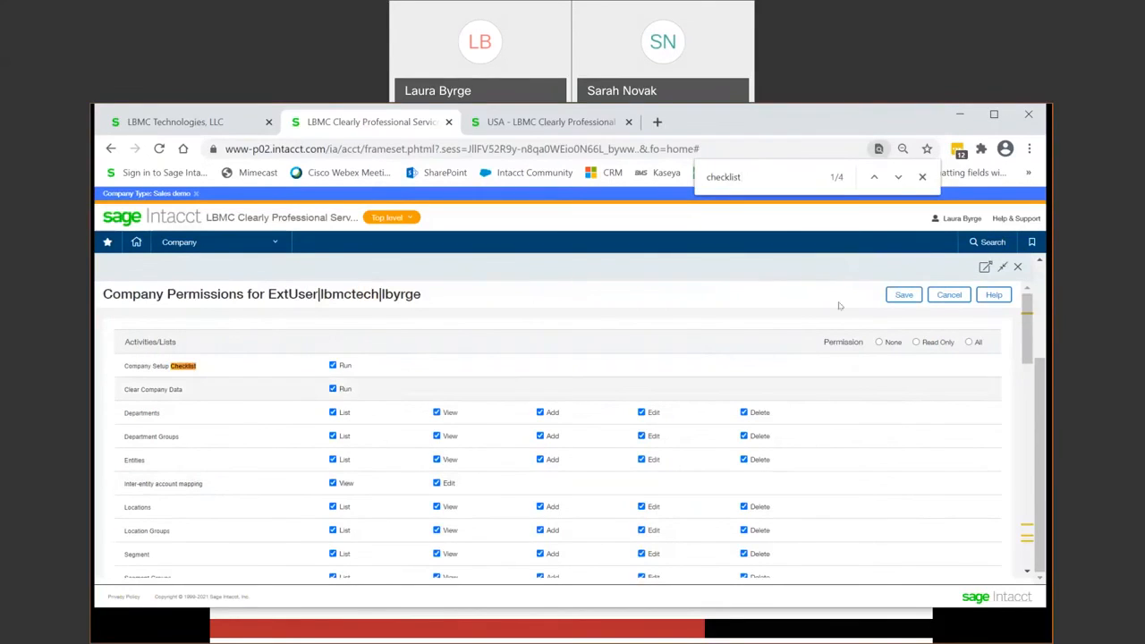
left_click(897, 178)
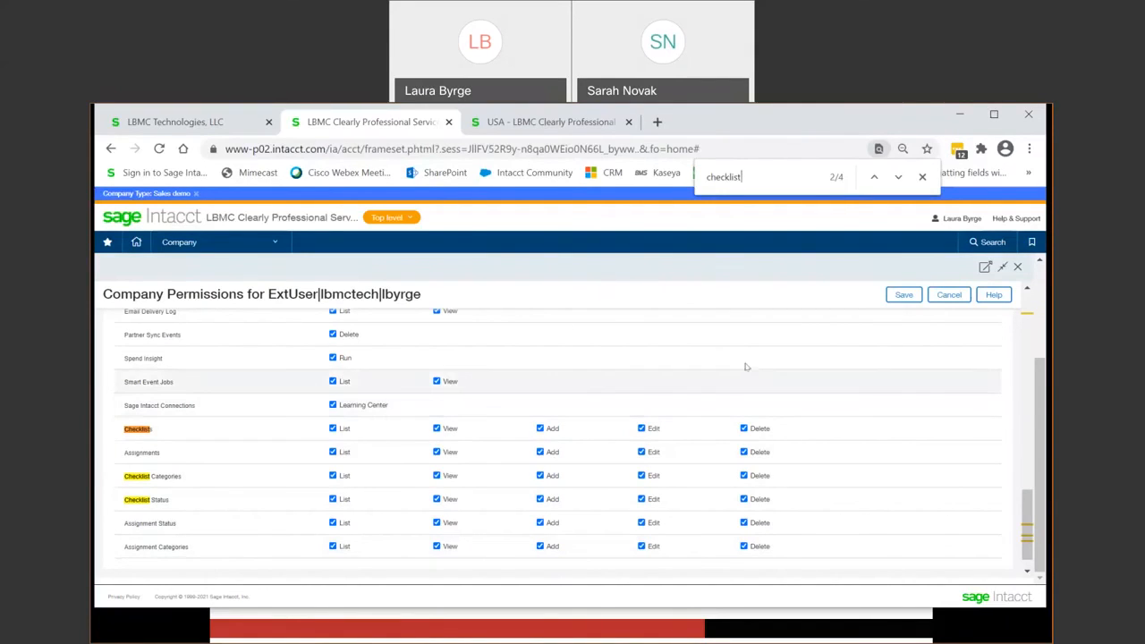
left_click(959, 297)
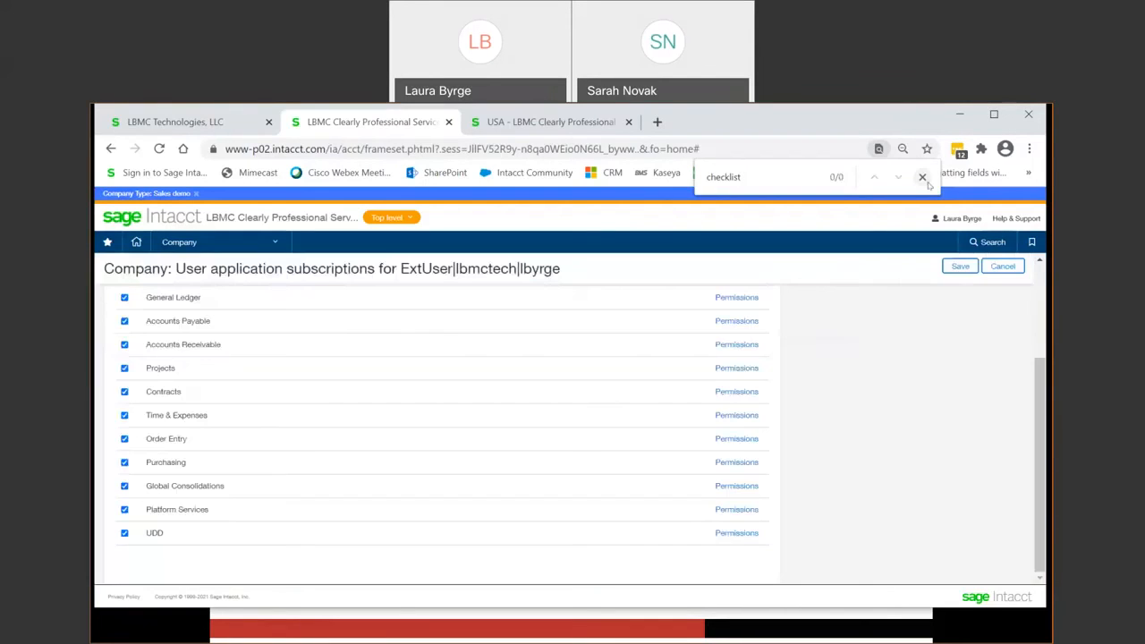
left_click(924, 178)
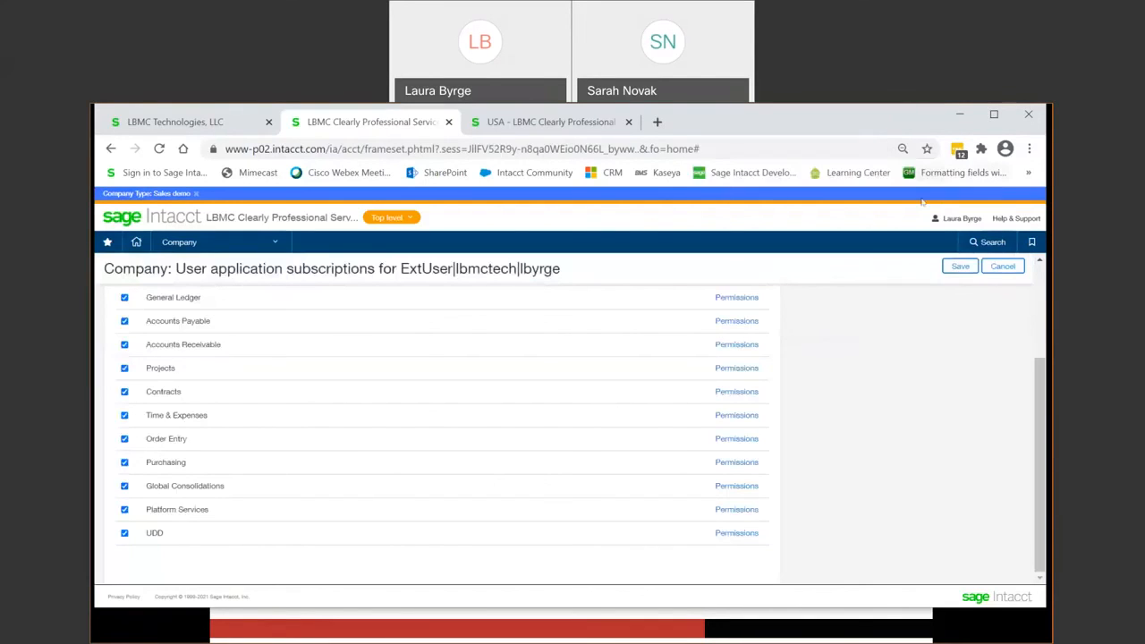
left_click(1002, 265)
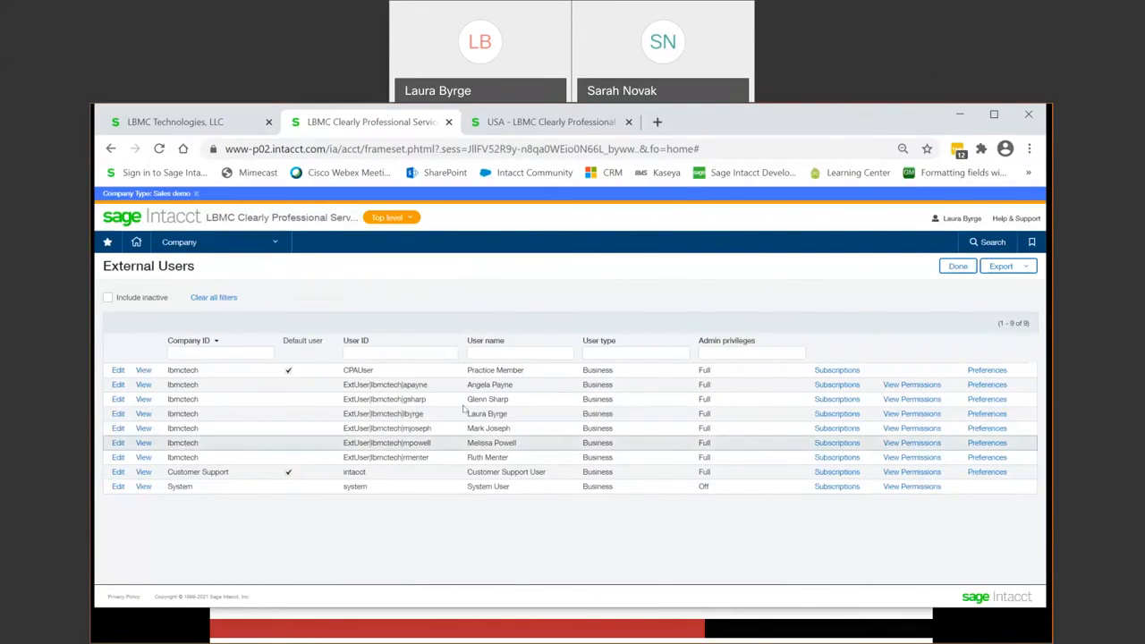
Step: Open the Company Setup Checklist and search the page for "check" through to the Checking Account entry
left_click(197, 242)
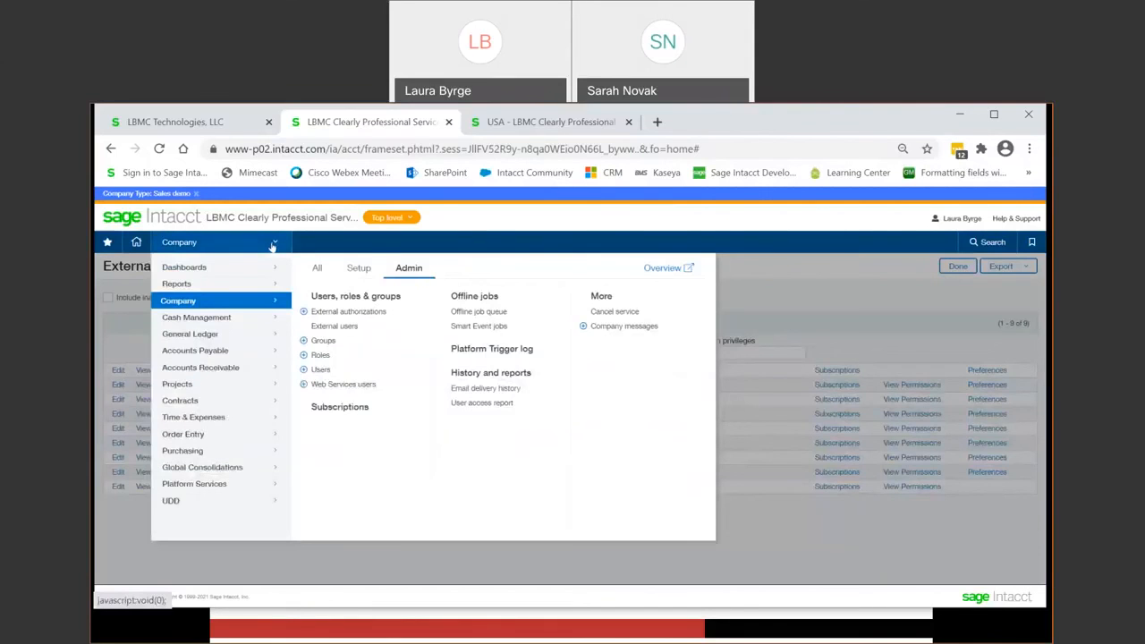
left_click(363, 276)
left_click(344, 340)
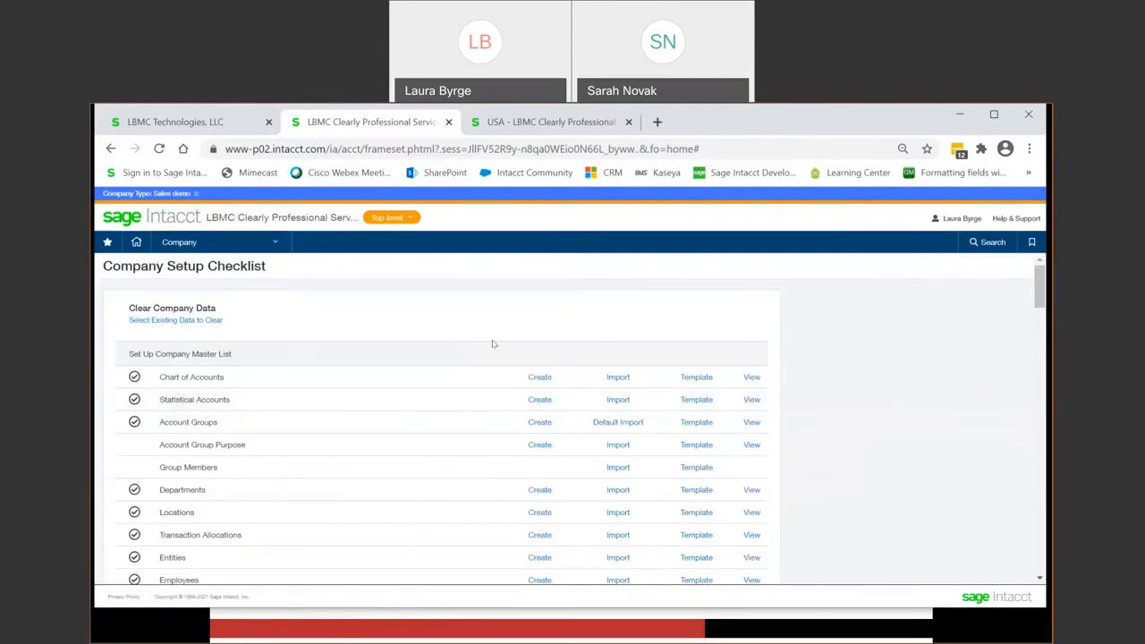
key("ctrl+f")
type("checj")
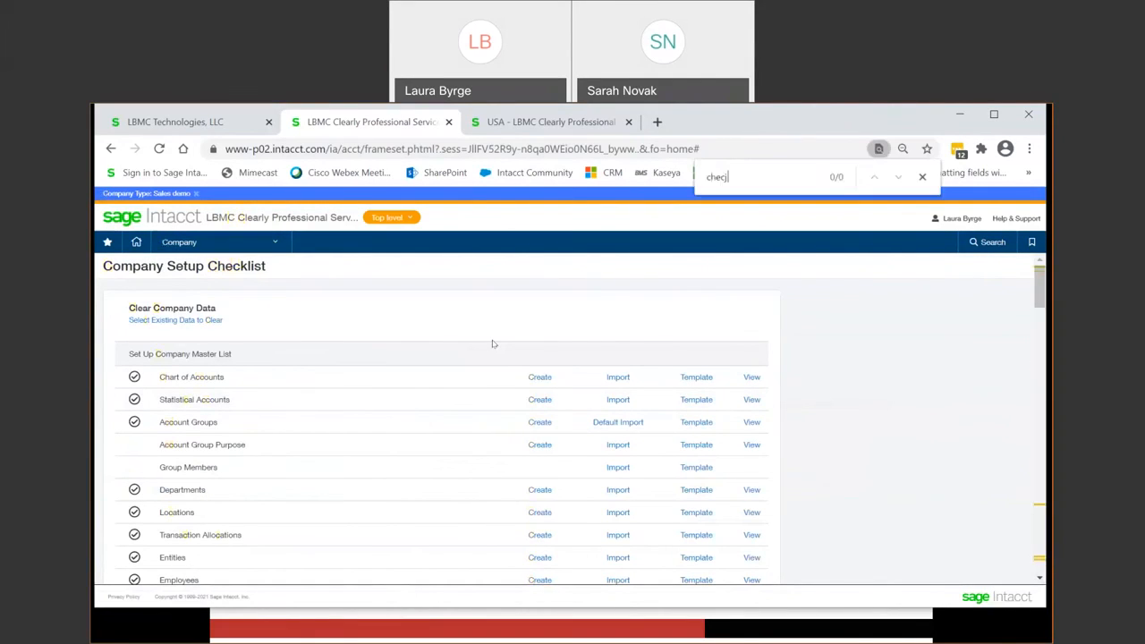
key("BackSpace")
type("k")
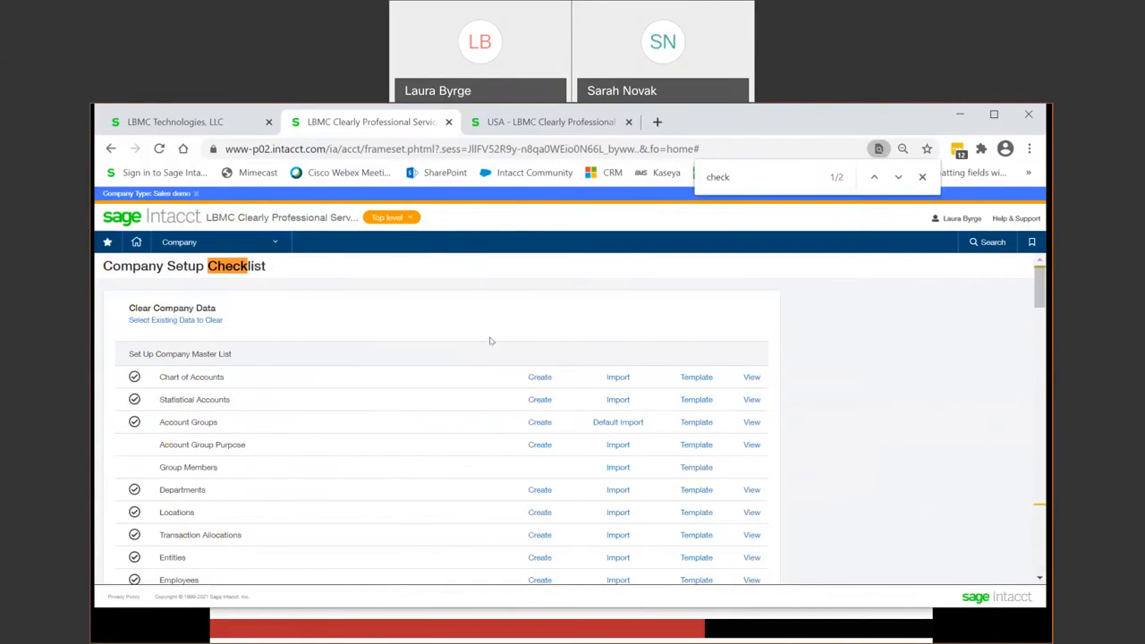
left_click(898, 178)
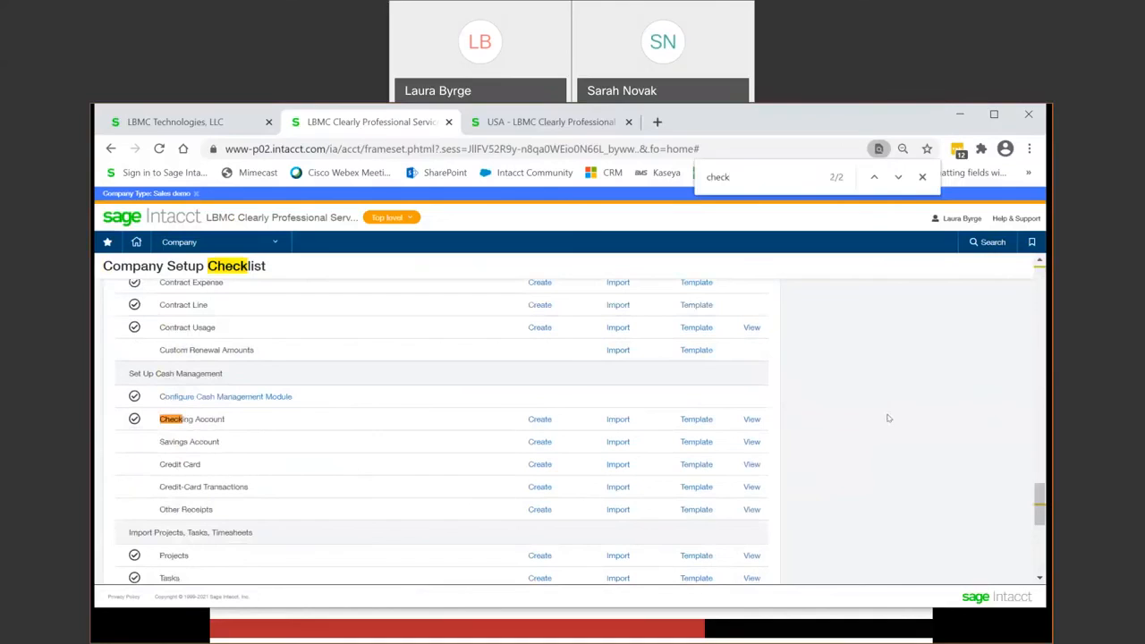
left_click(922, 177)
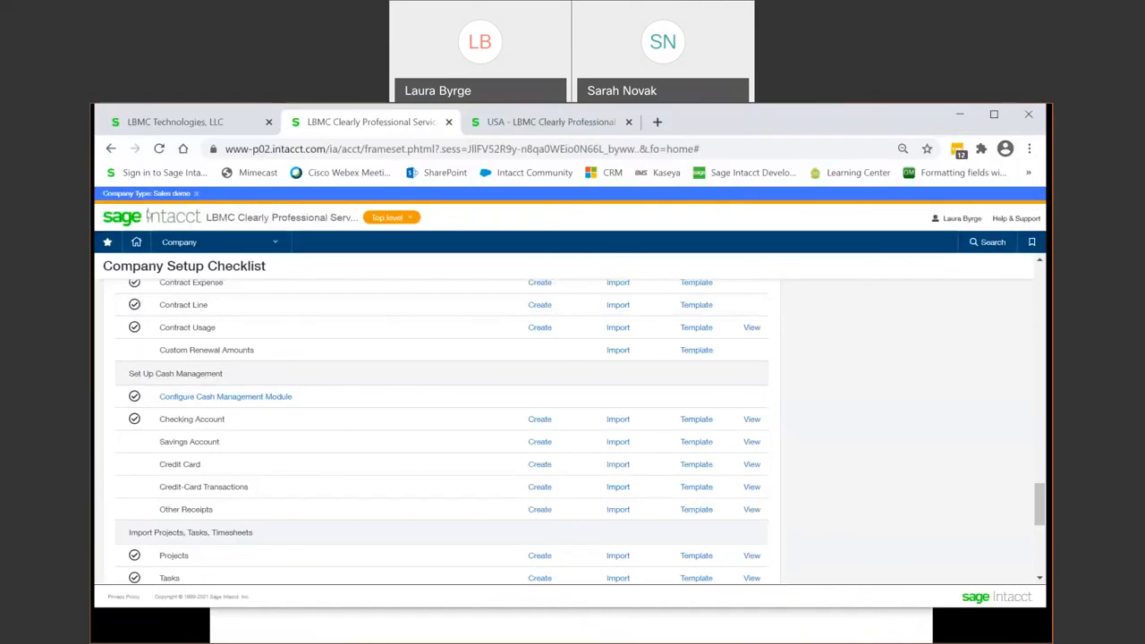
Step: Return to the top-level home page and minimize the browser to show the presentation slides
left_click(137, 243)
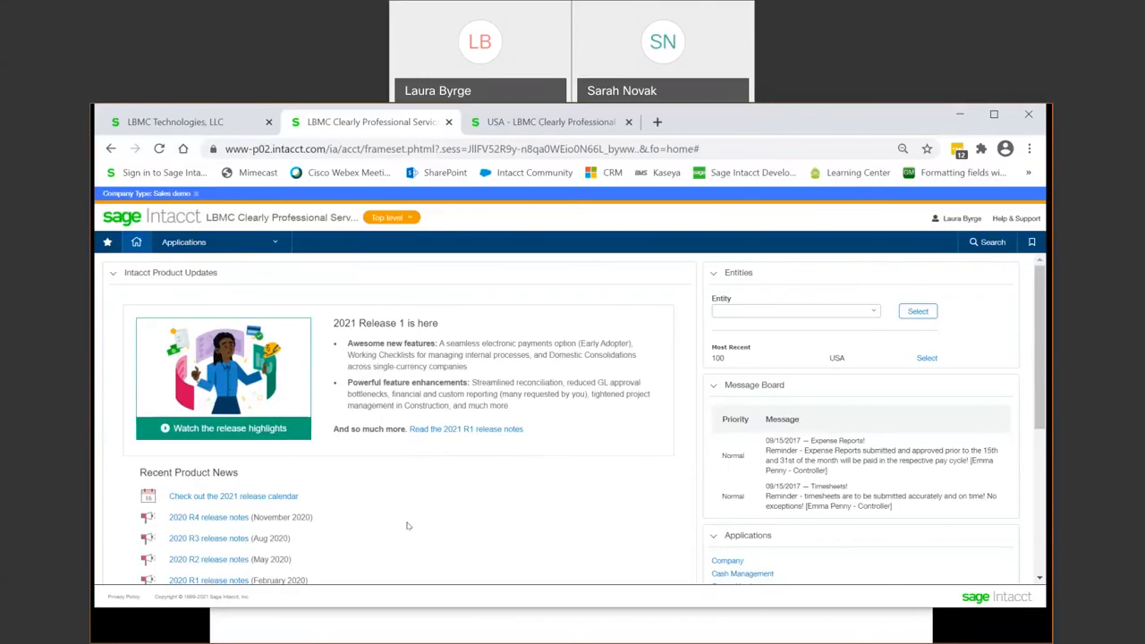
left_click(954, 117)
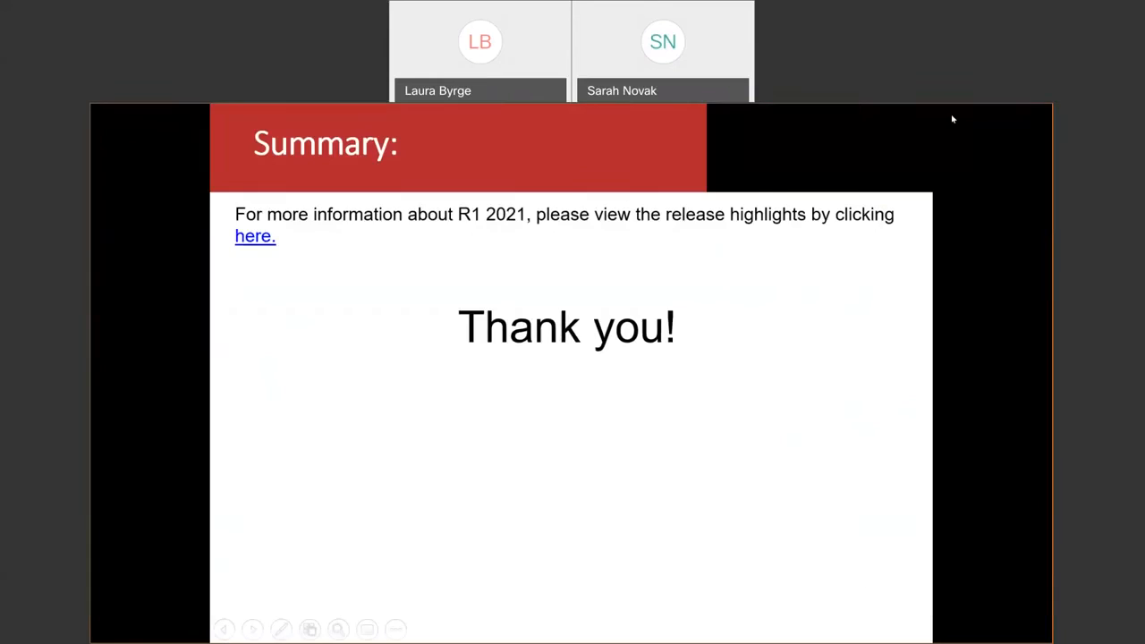